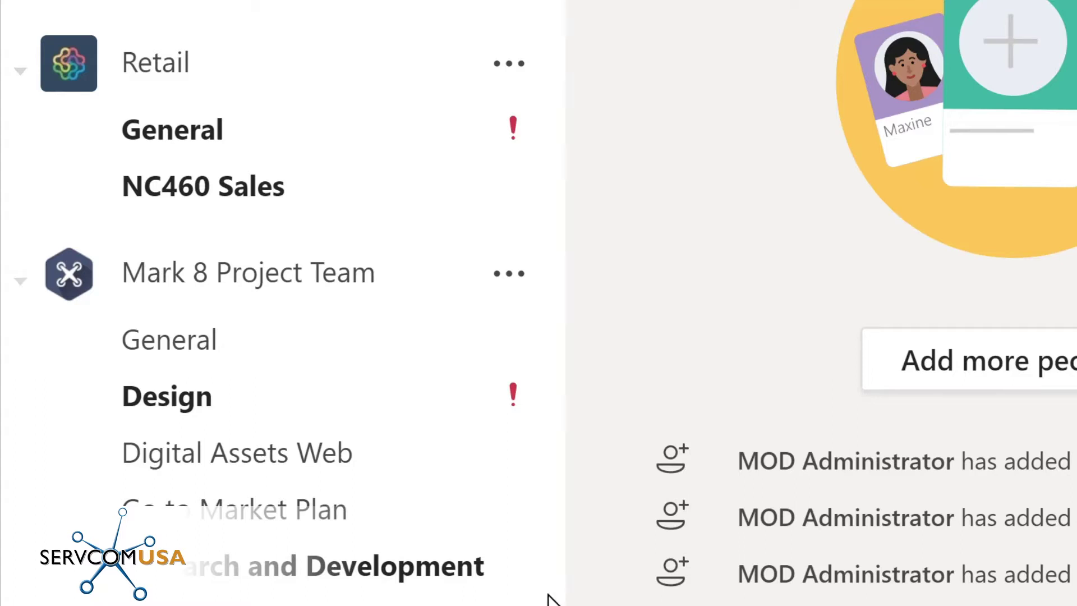
Step: Open the Monthly Reports channel of the Sales and Marketing team
scroll(548, 594, "down", 3)
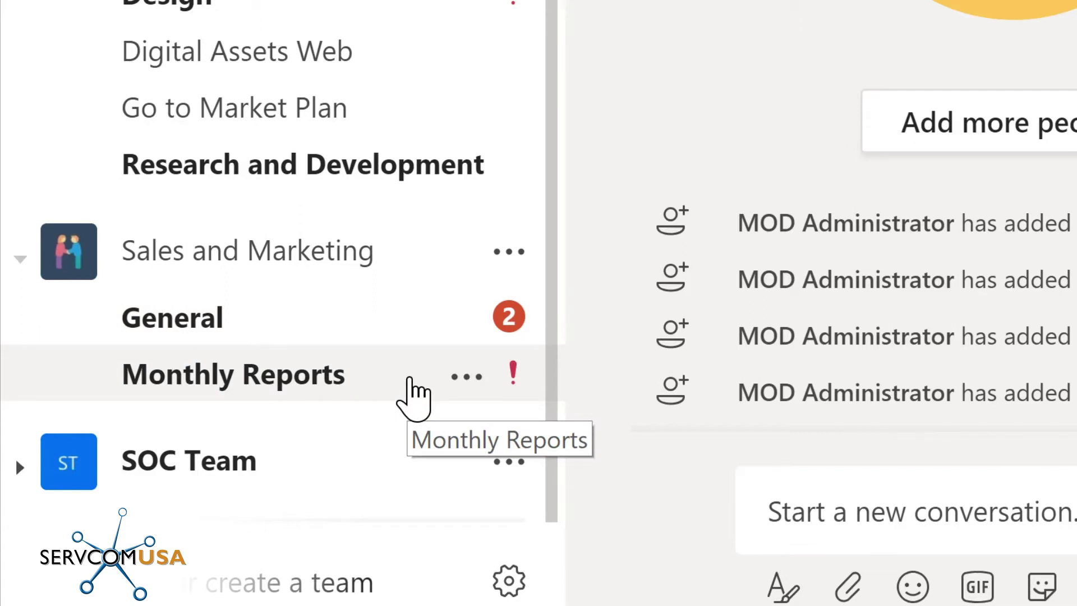
left_click(414, 393)
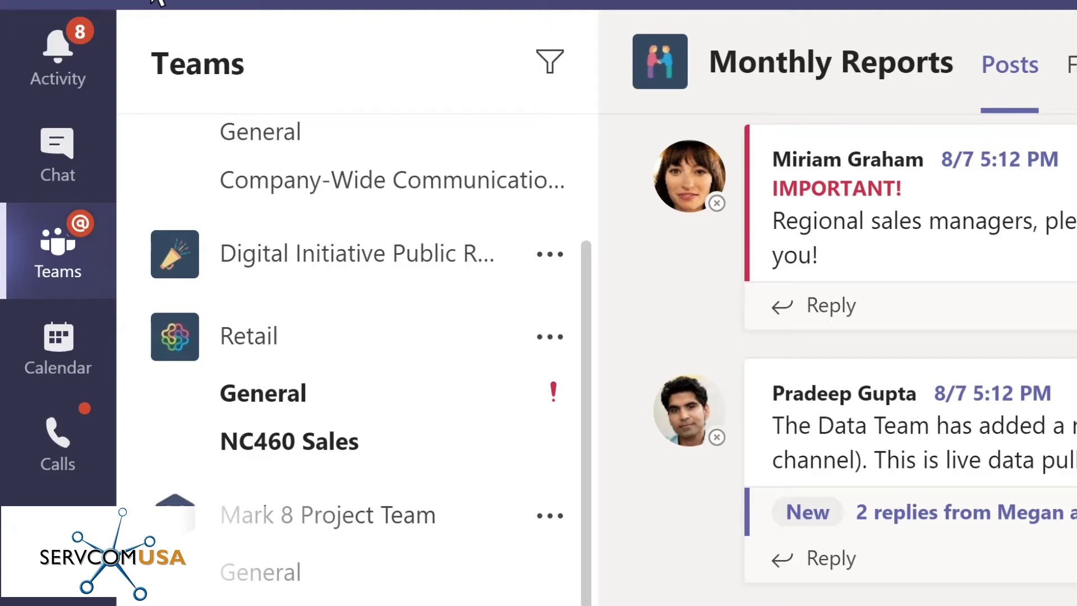
Step: Open the activity feed and filter its notifications by "marketing"
left_click(80, 67)
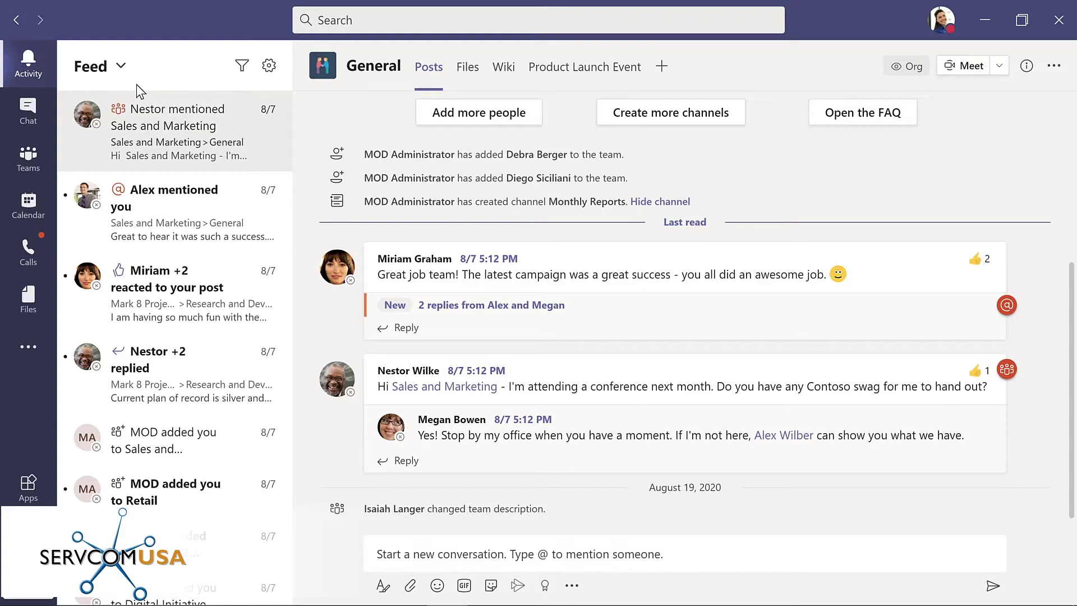
left_click(243, 68)
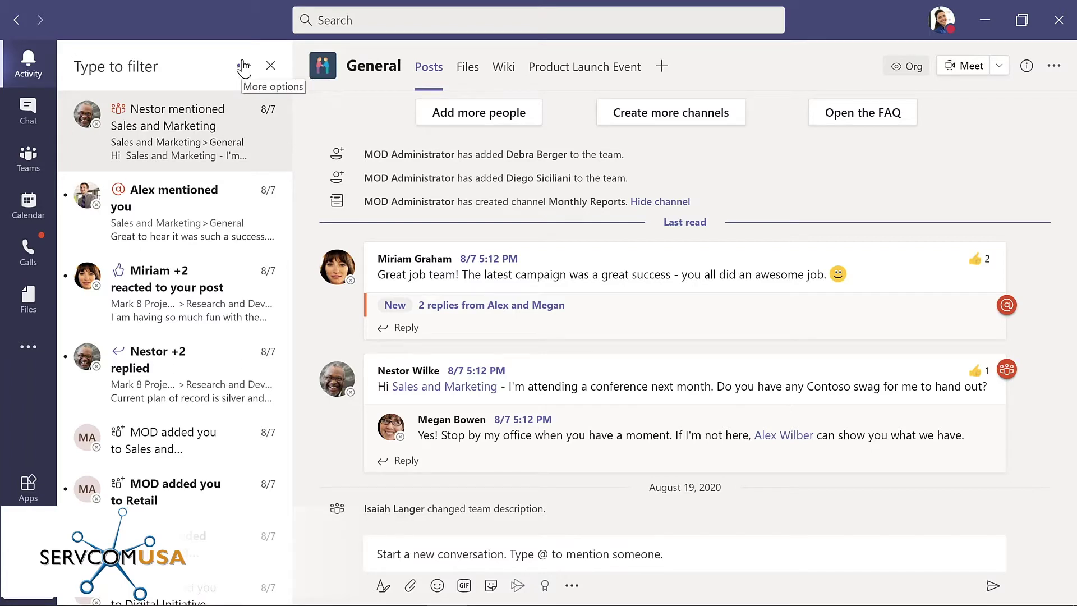
type("ma")
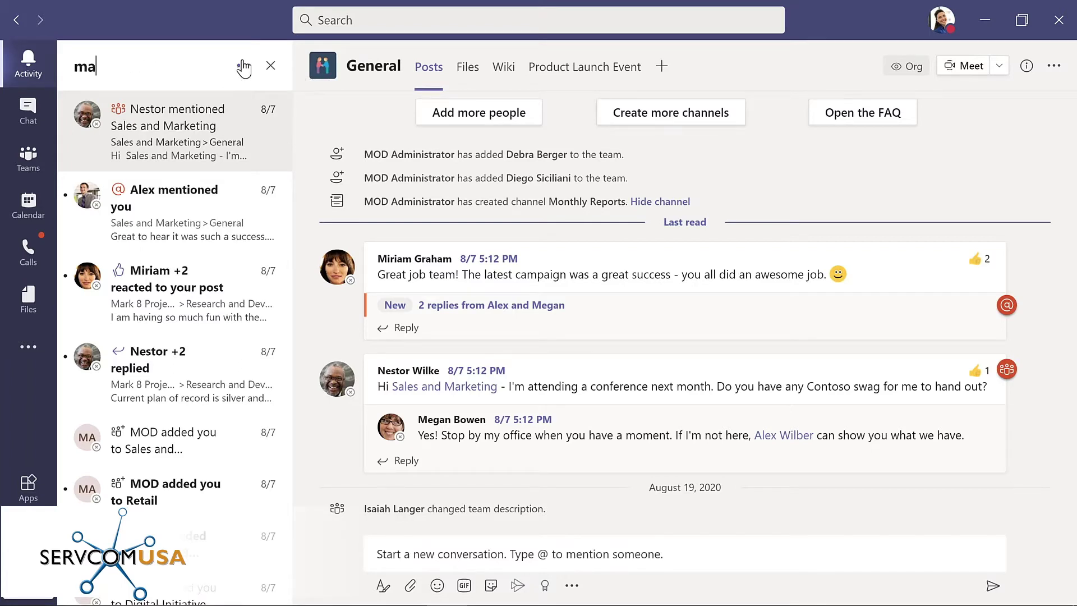
type("rketing")
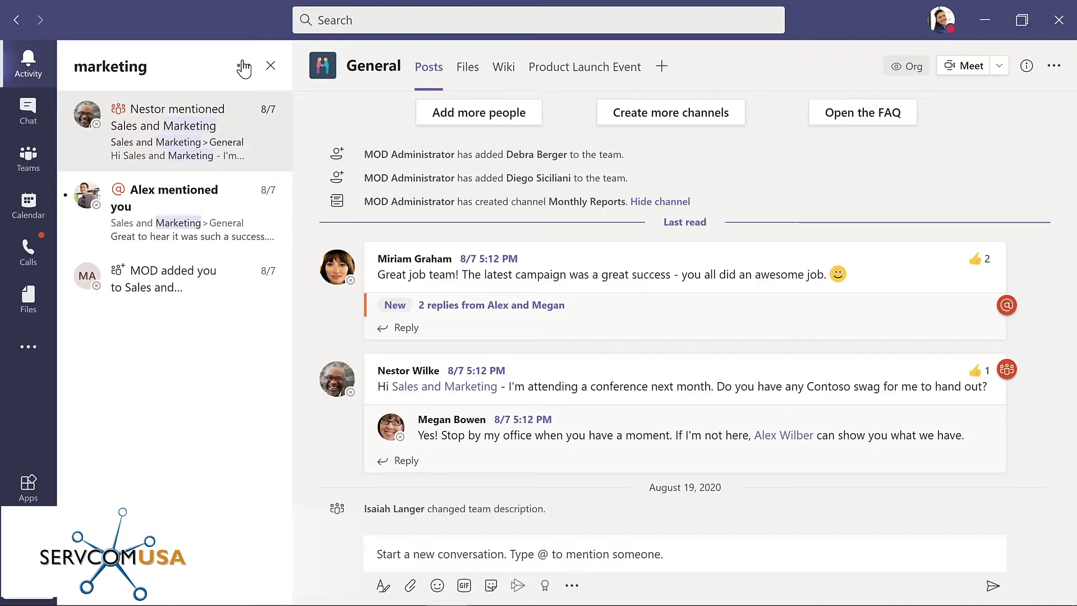
Step: Look through the Chat, Calendar, Calls, Files and Apps areas and the profile account options
left_click(43, 118)
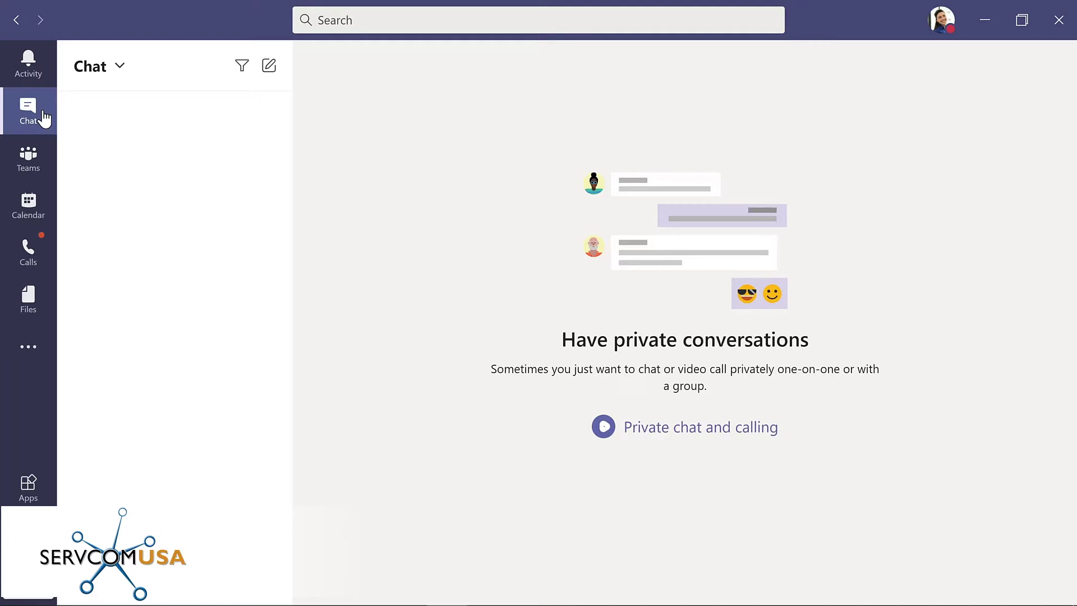
left_click(51, 207)
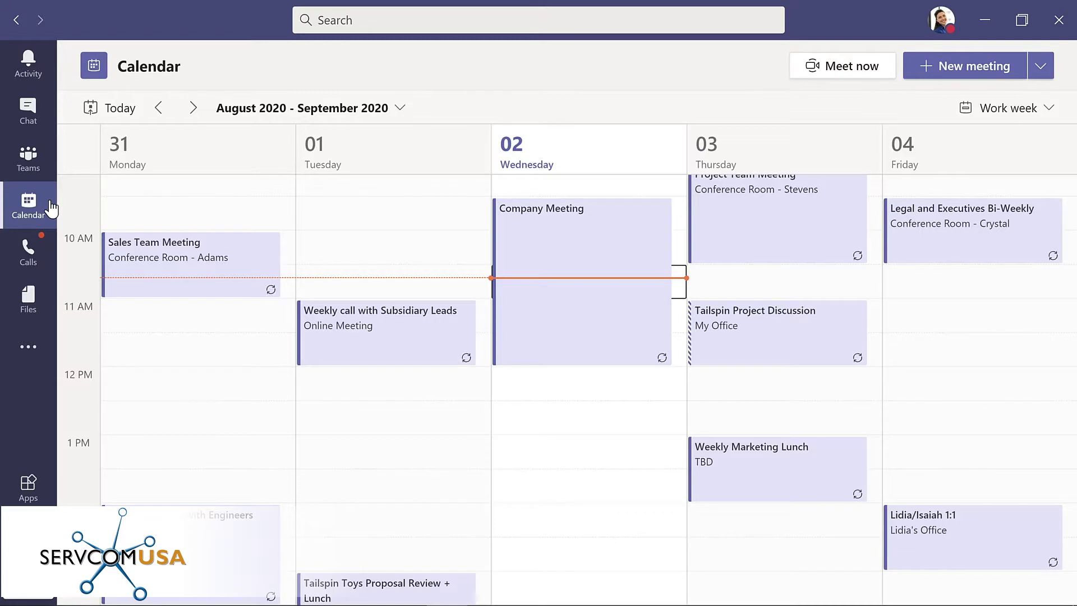
left_click(37, 261)
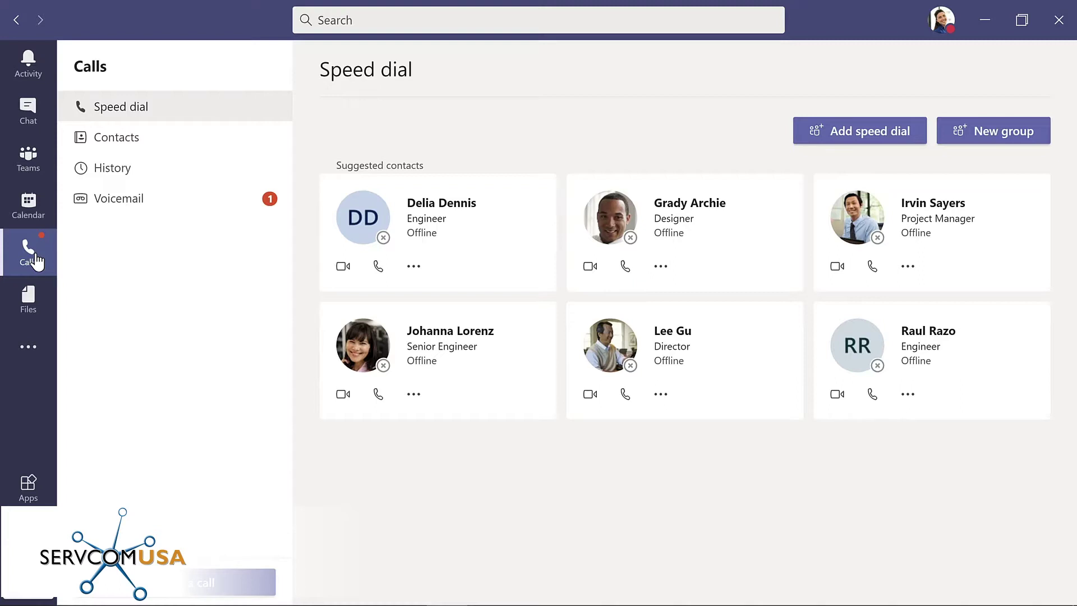
left_click(40, 306)
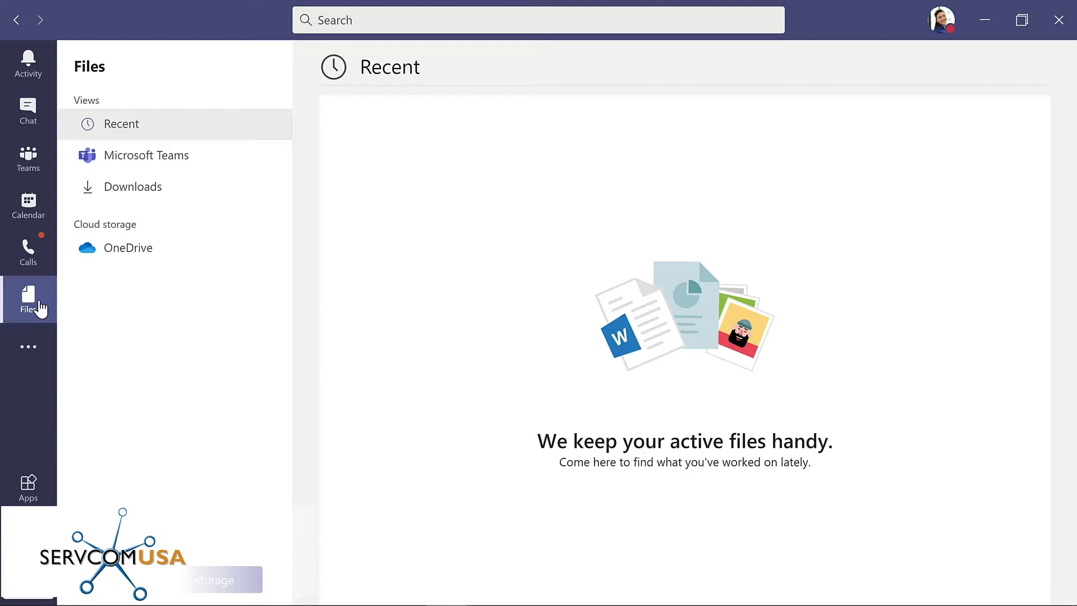
left_click(28, 487)
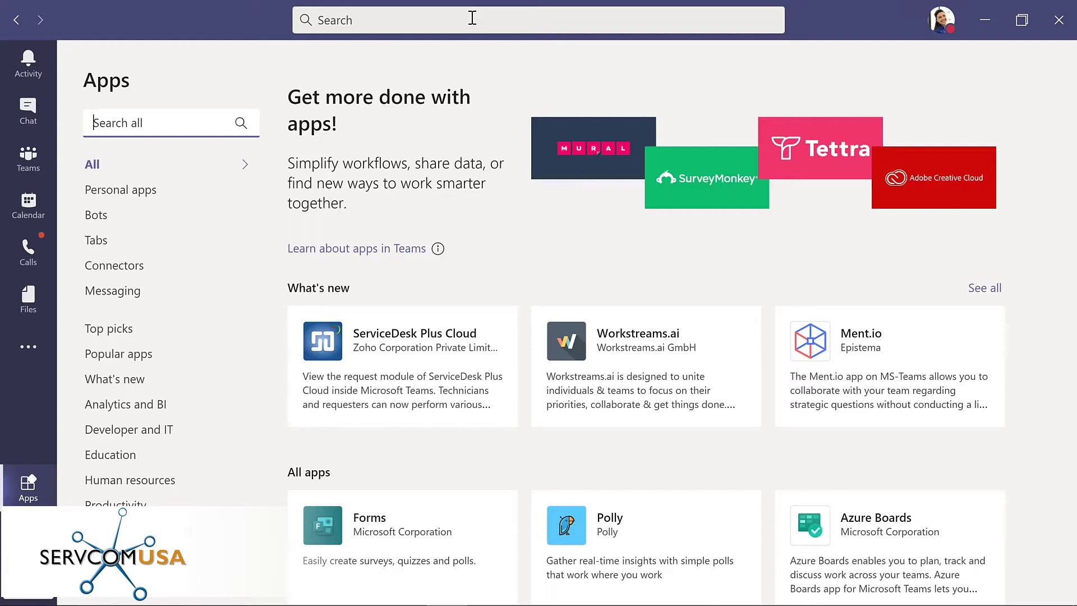
left_click(940, 25)
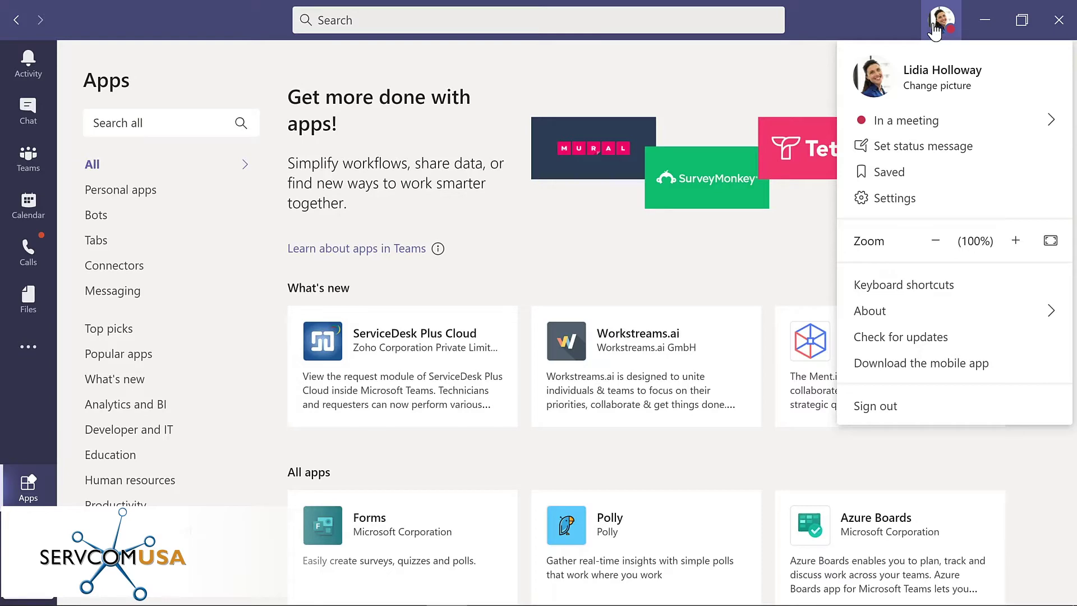
Step: Start creating a new team from scratch and make it private
left_click(45, 165)
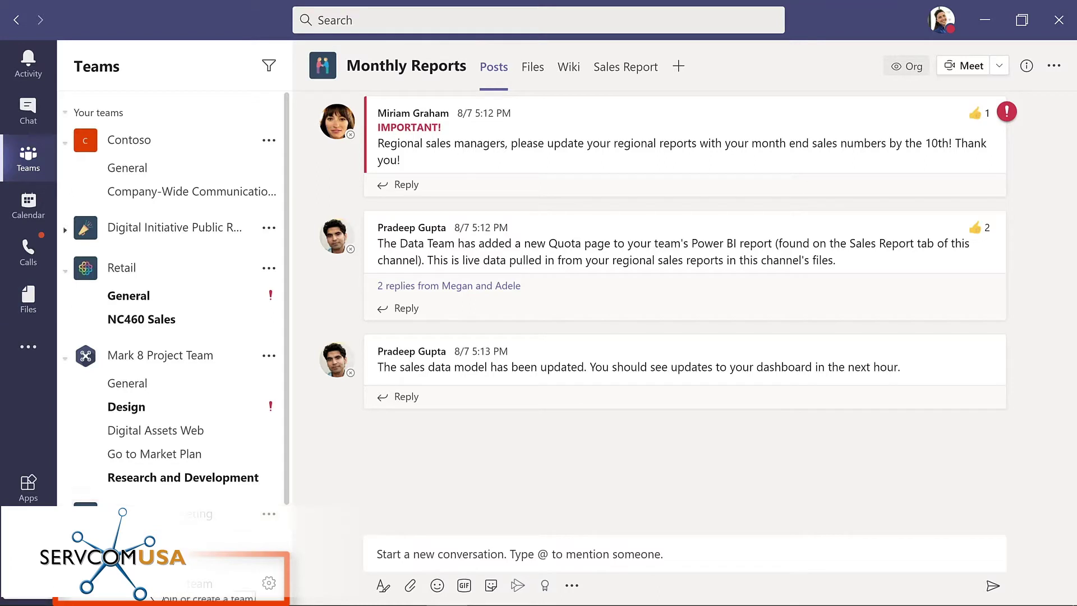
left_click(152, 597)
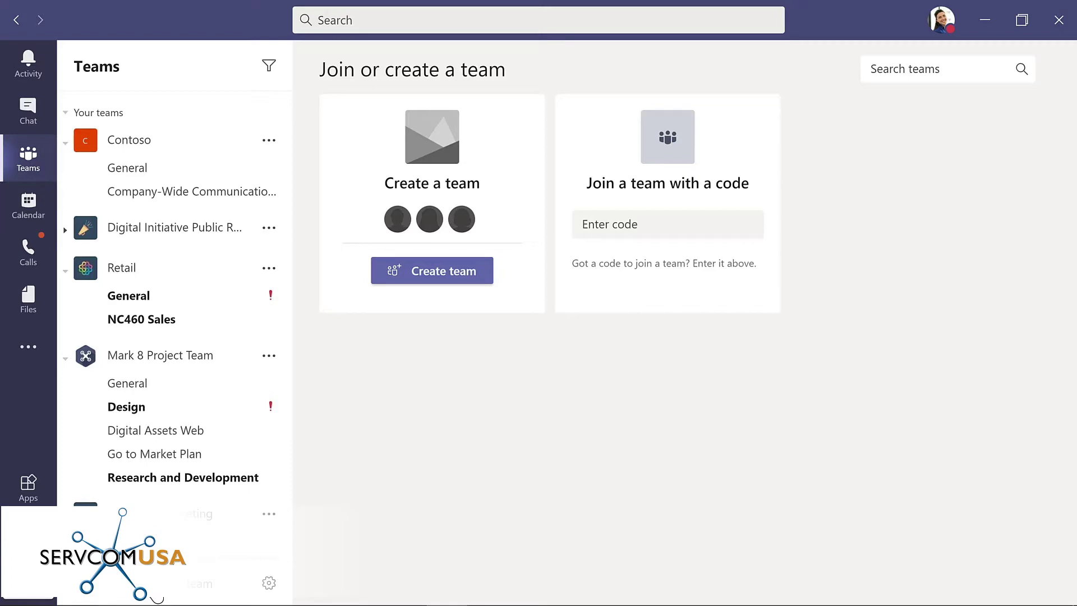
left_click(439, 270)
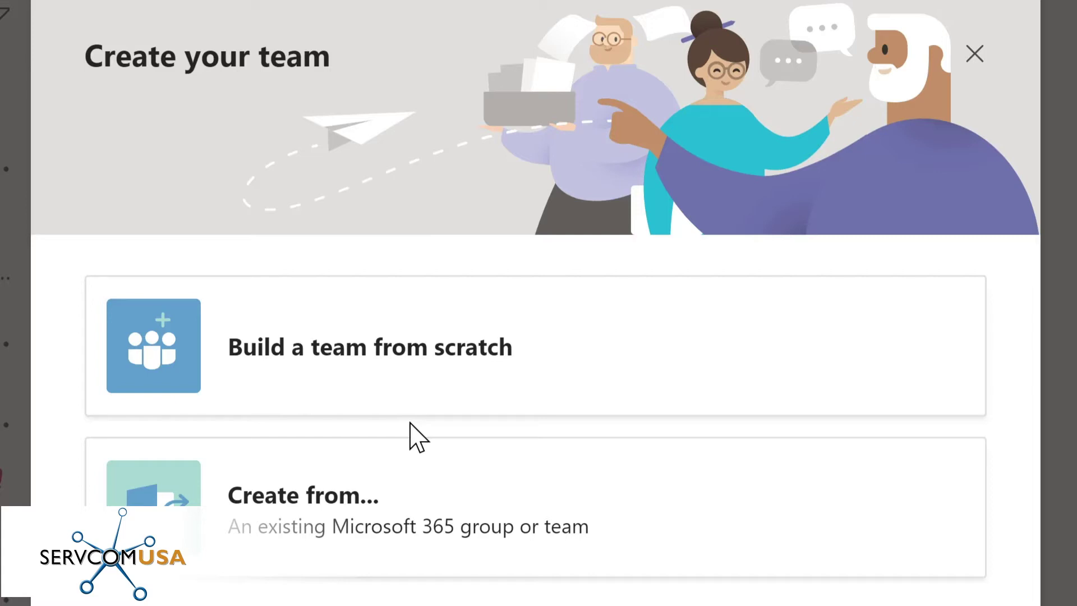
left_click(463, 369)
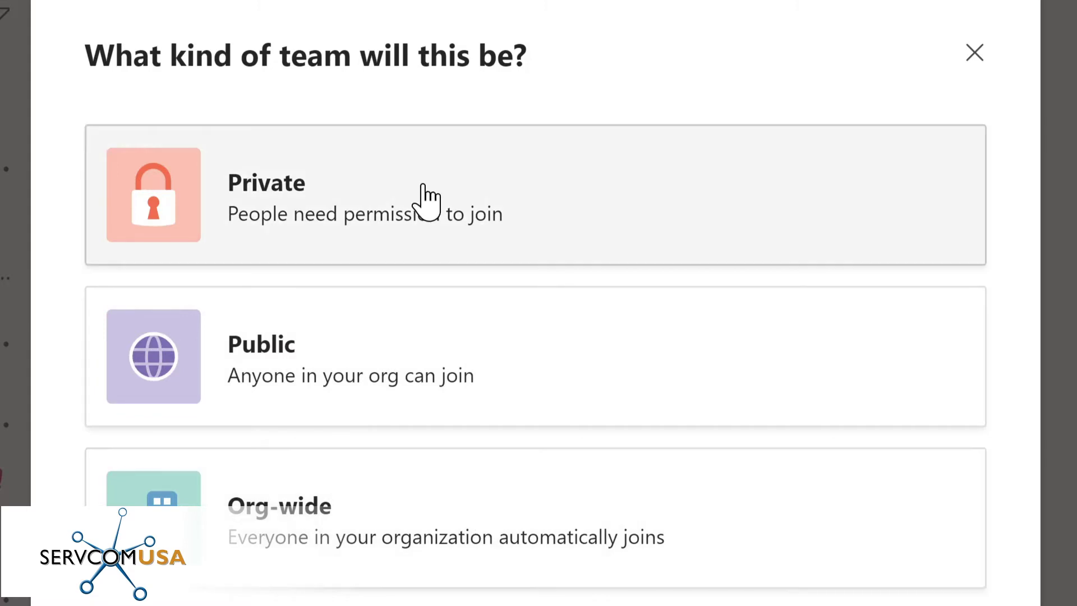
left_click(427, 199)
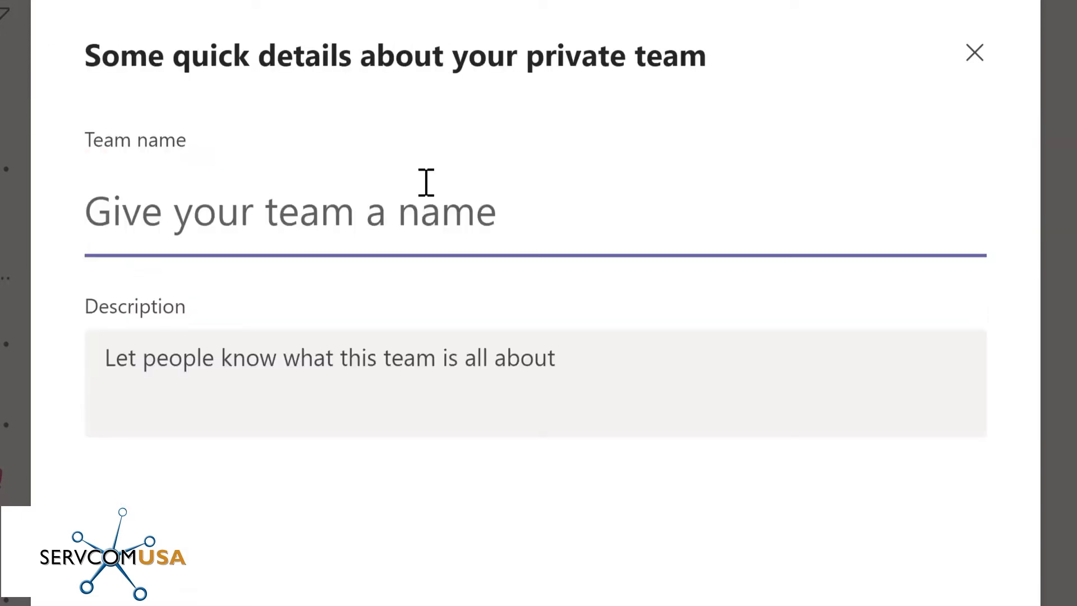
Step: Name the team "Evergreen Project Team" and describe it as "Planning and development of Contoso learning management system"
type("Evergre")
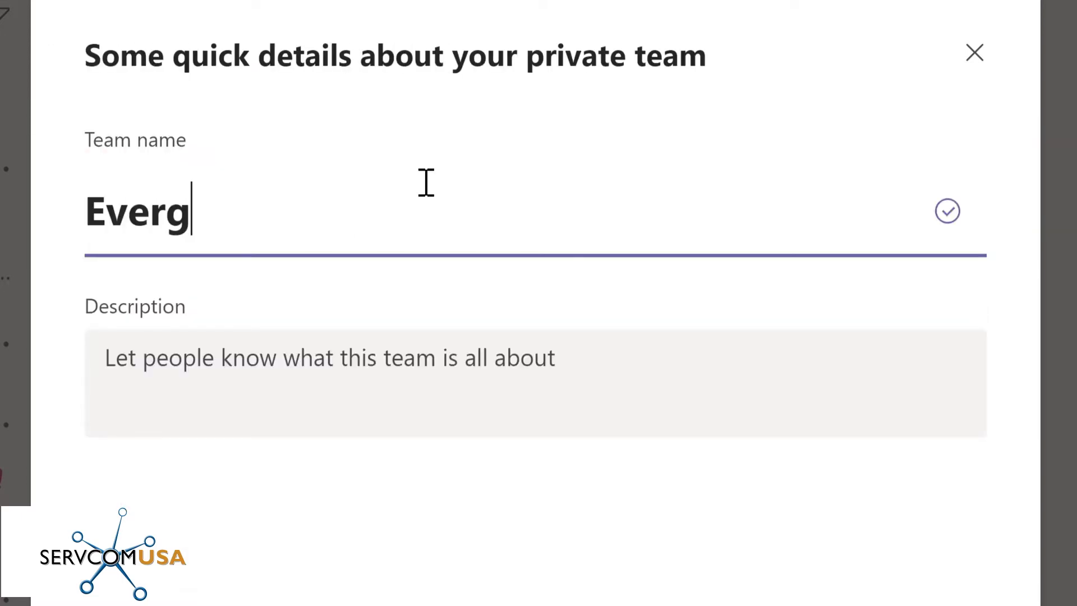
type("en Project Team")
key("Tab")
type("Planning and development of Contoso learning management system")
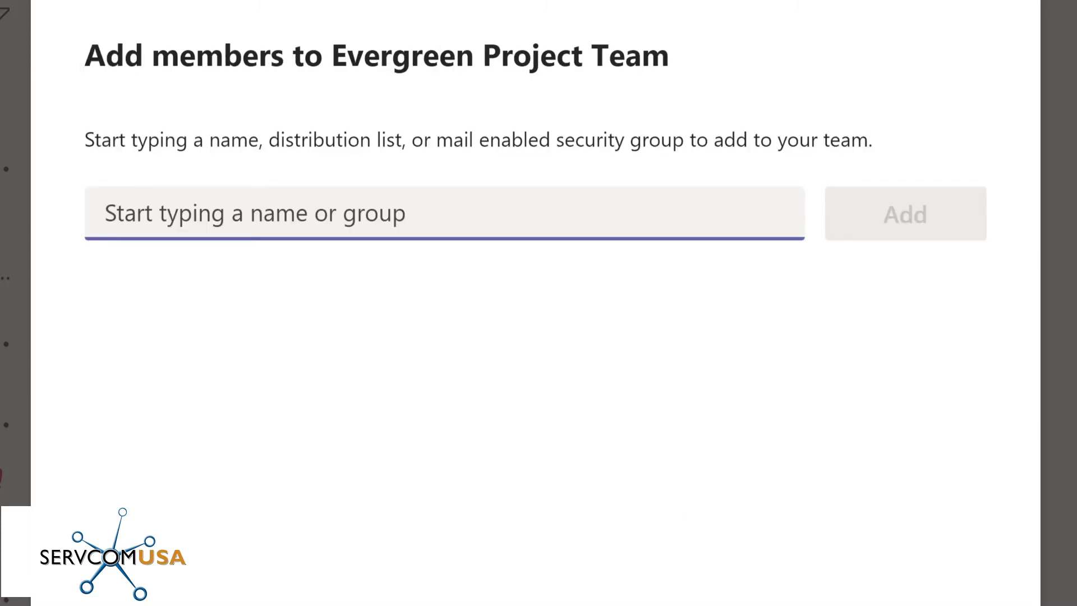
Step: Add the planner, project manager, IT admin and HR manager to Evergreen Project Team as members and finish the team setup
type("Lynn")
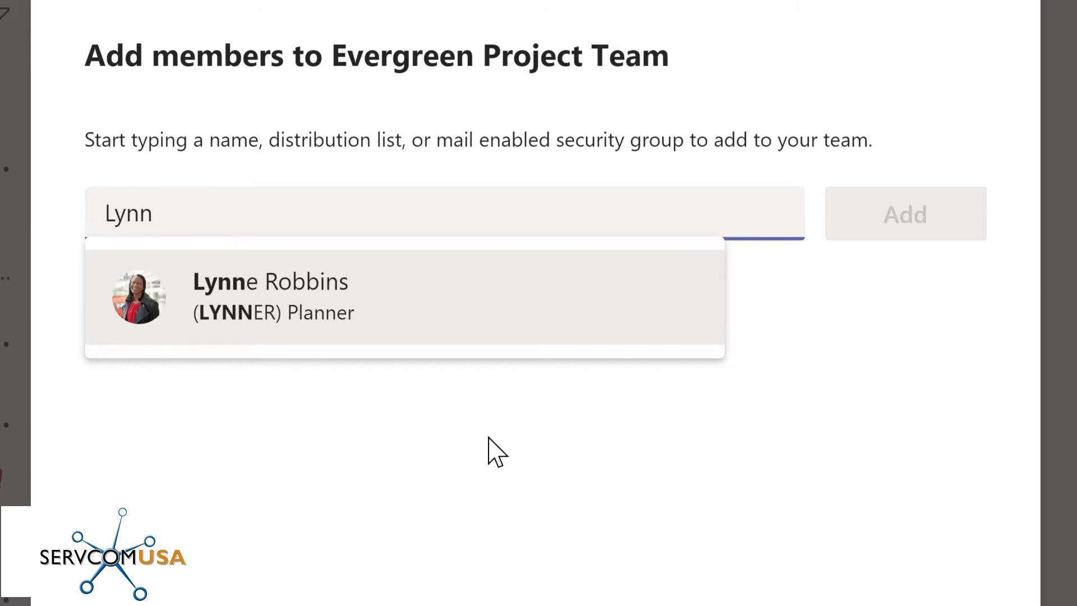
left_click(317, 309)
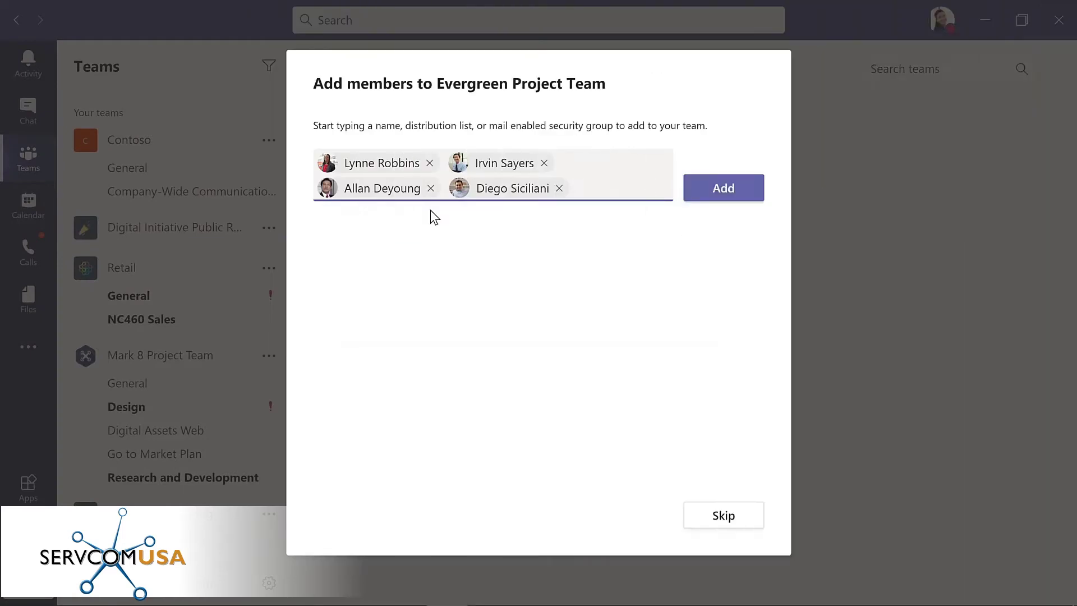
left_click(724, 197)
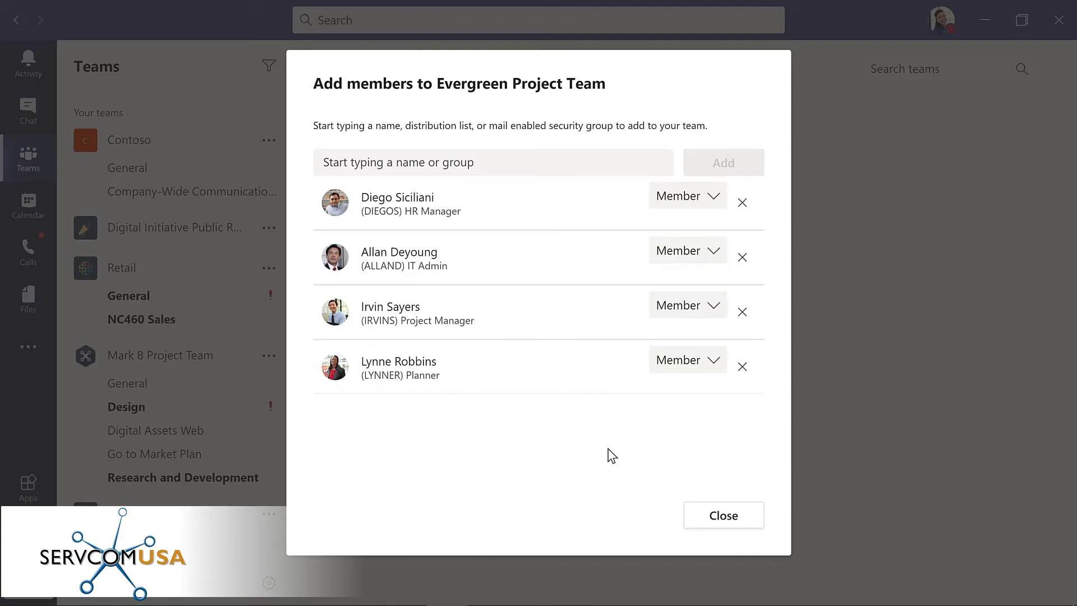
left_click(723, 515)
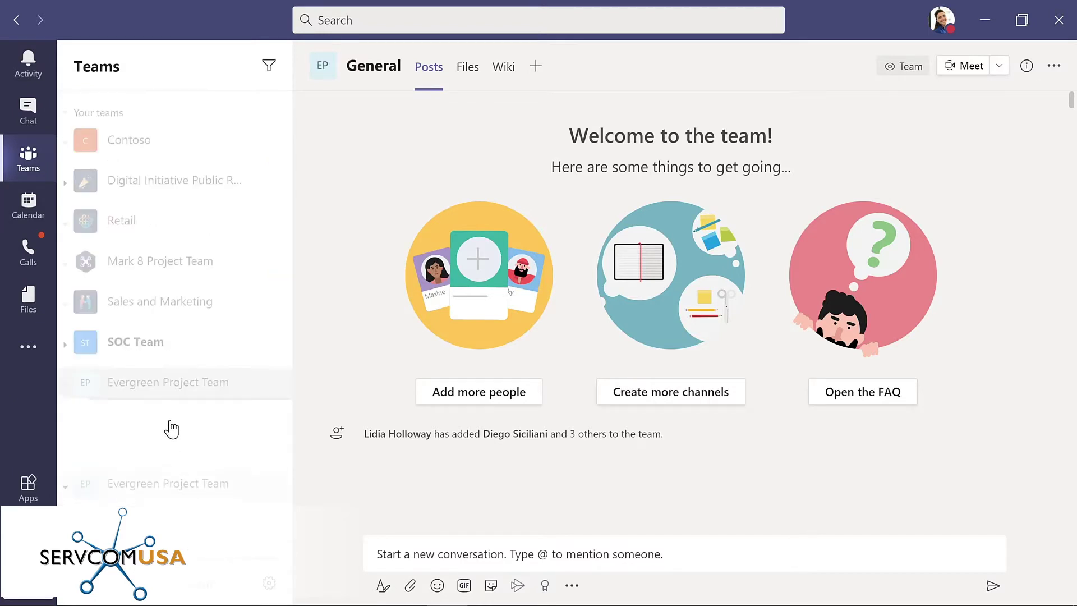
Step: Move Evergreen Project Team in the team list to between Mark 8 Project Team and Sales and Marketing
left_click_drag(171, 429, 168, 283)
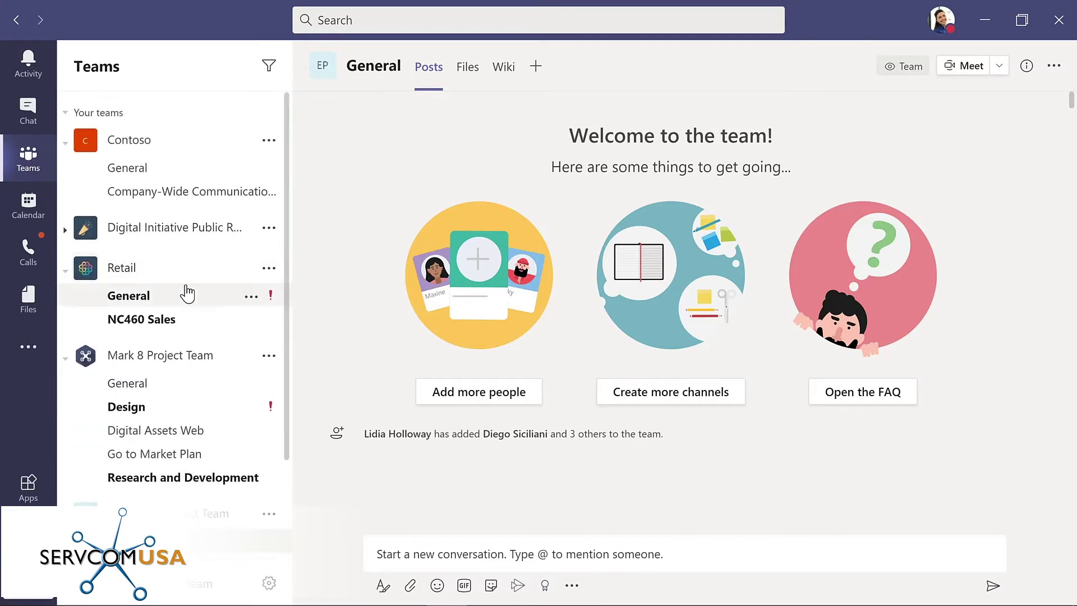
scroll(290, 538, "down", 2)
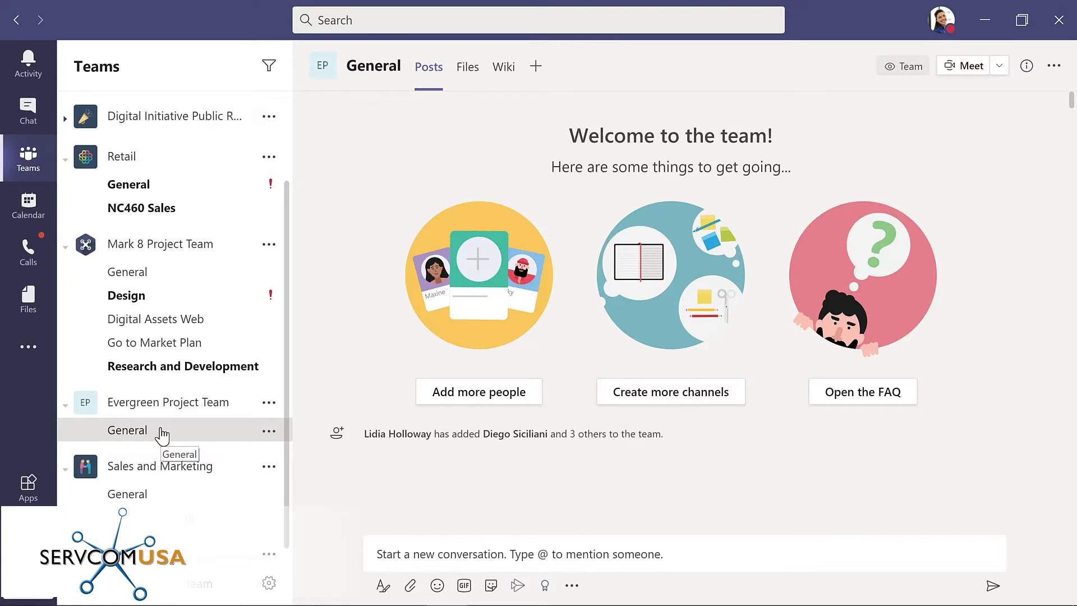
Step: Post "I'm excited to start planning our new LMS!" with a smile emoji in Evergreen Project Team's General channel
left_click(377, 555)
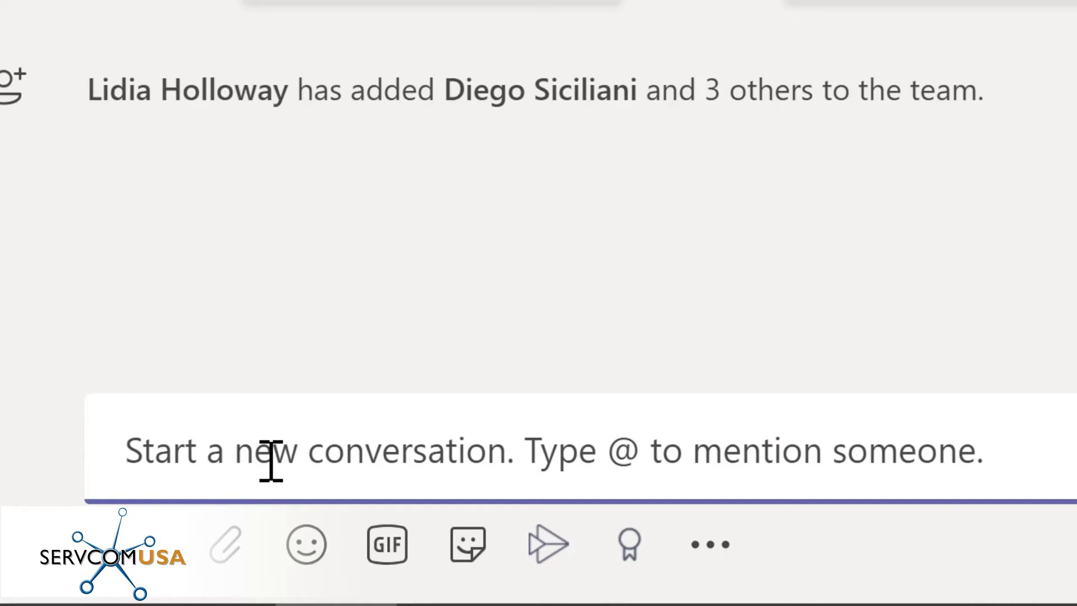
type("I'm excited to start planning our new LMS!")
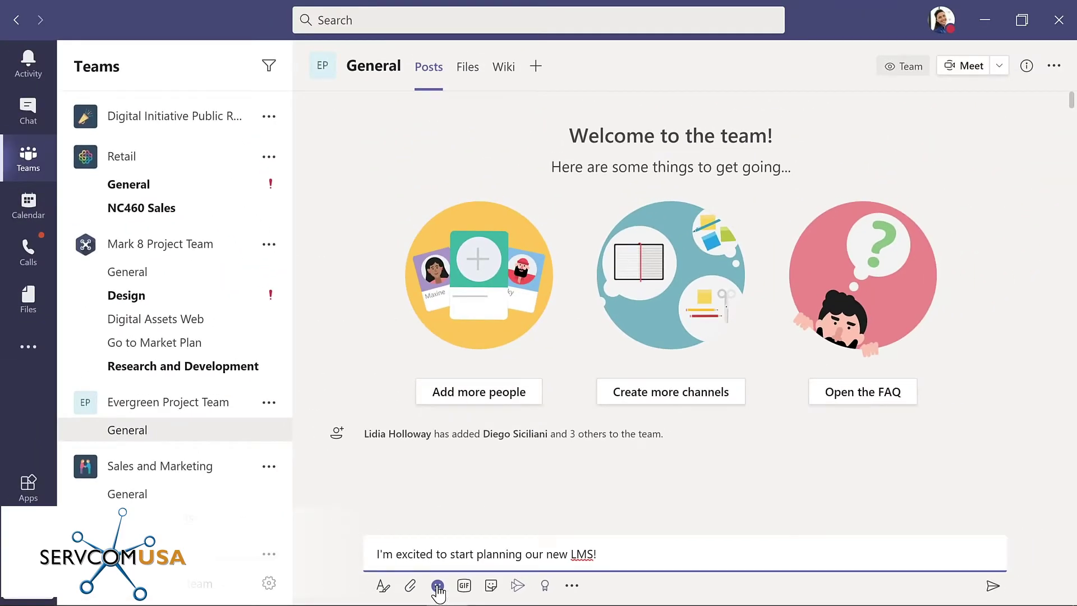
left_click(437, 585)
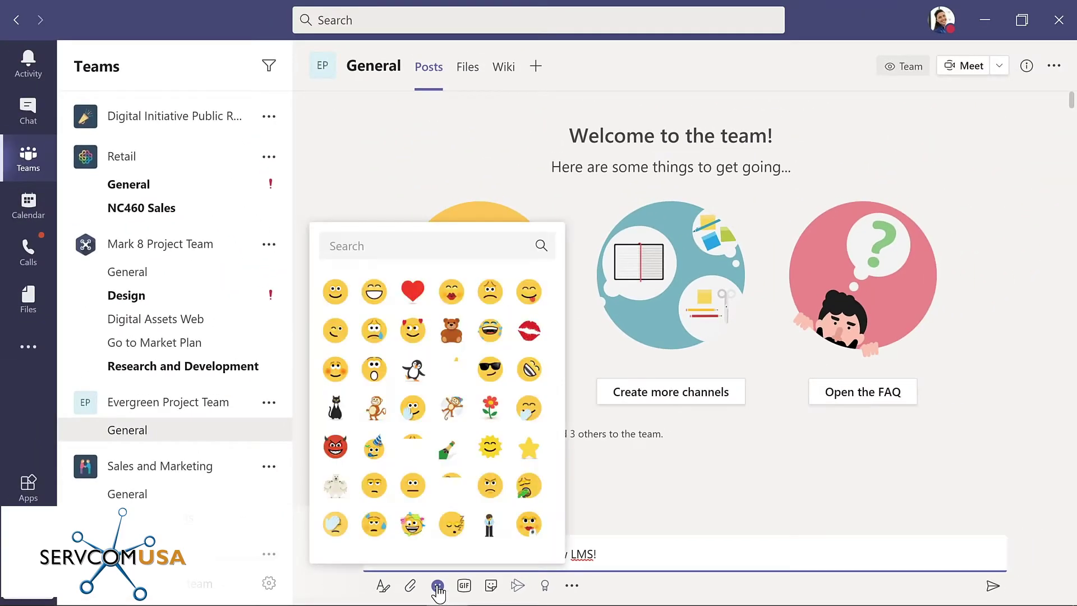
left_click(335, 293)
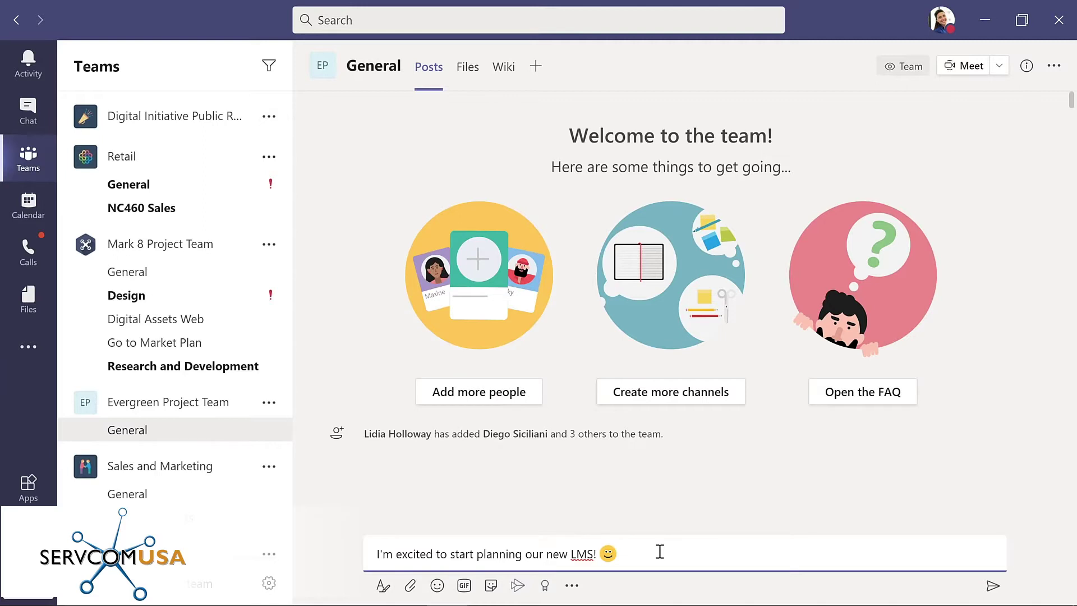
left_click(993, 586)
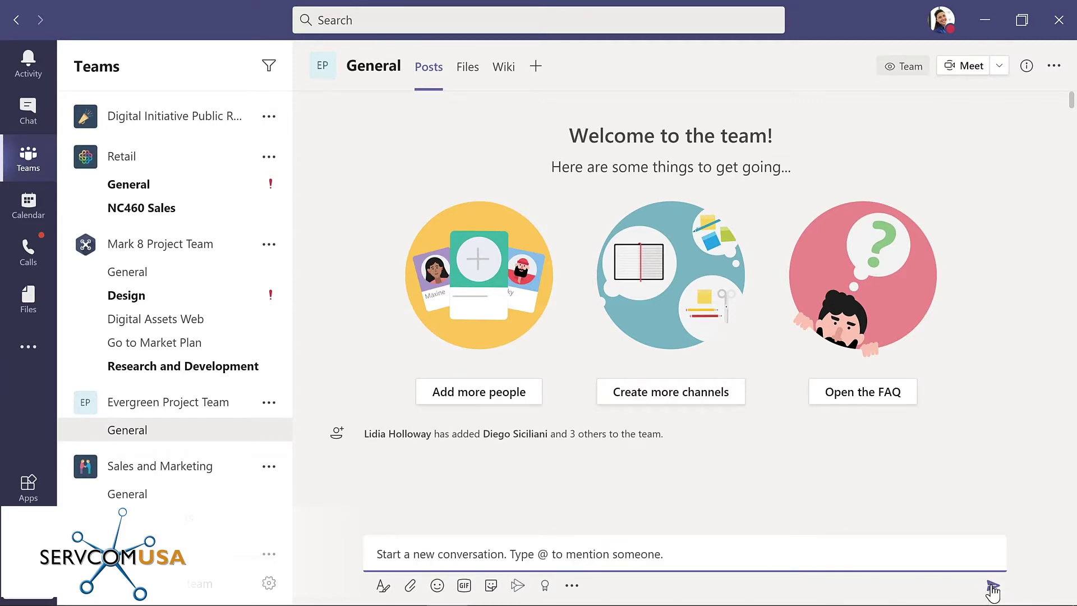
left_click(330, 532)
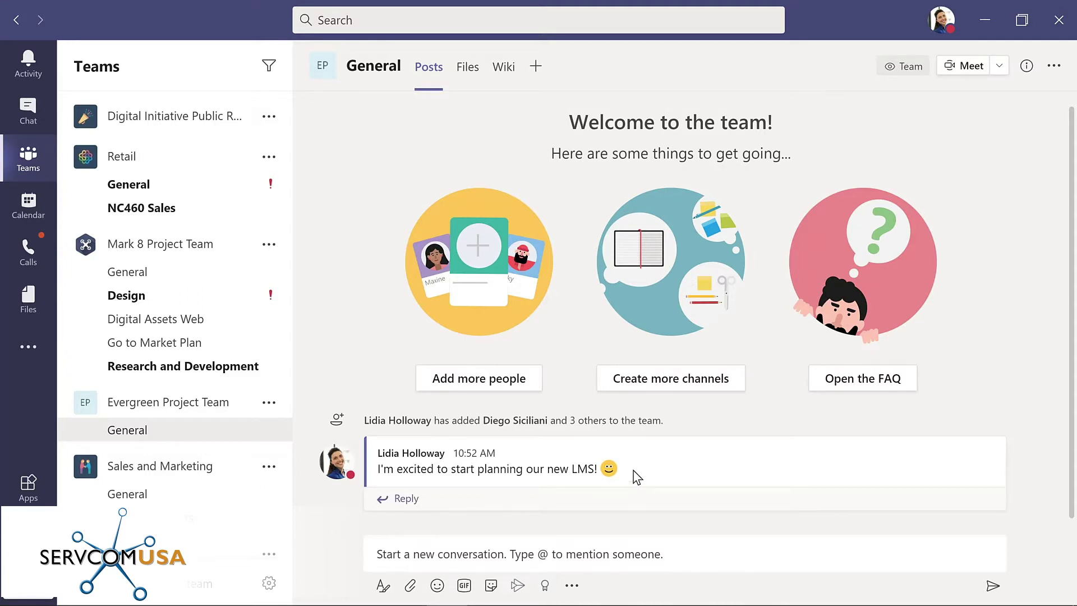
Step: Edit the posted LMS message in the General channel to begin with an Evergreen Project Team mention and a comma, and save it
mouse_move(637, 477)
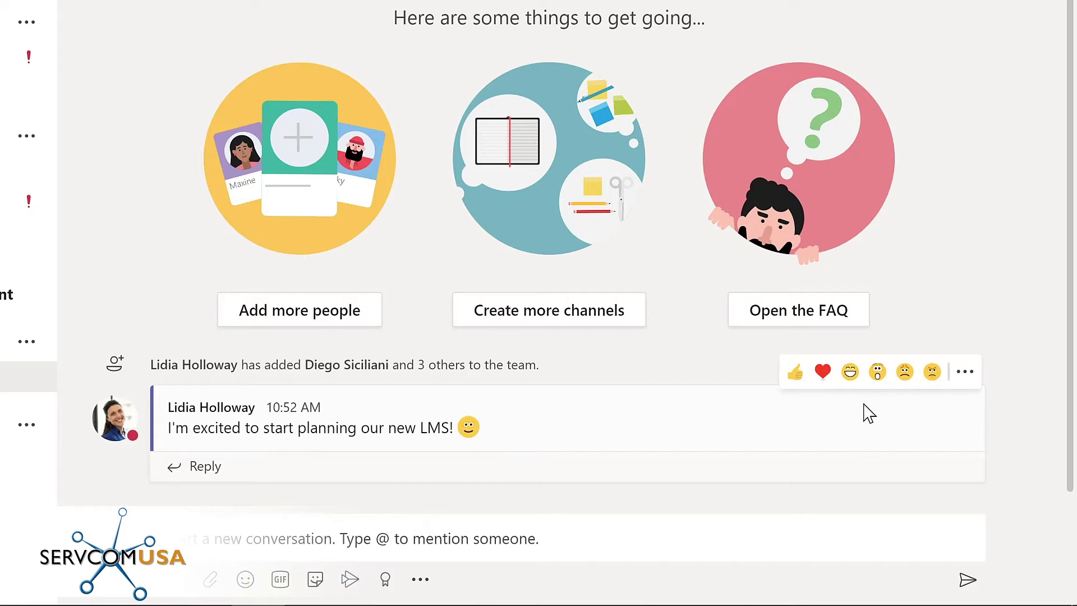
left_click(968, 381)
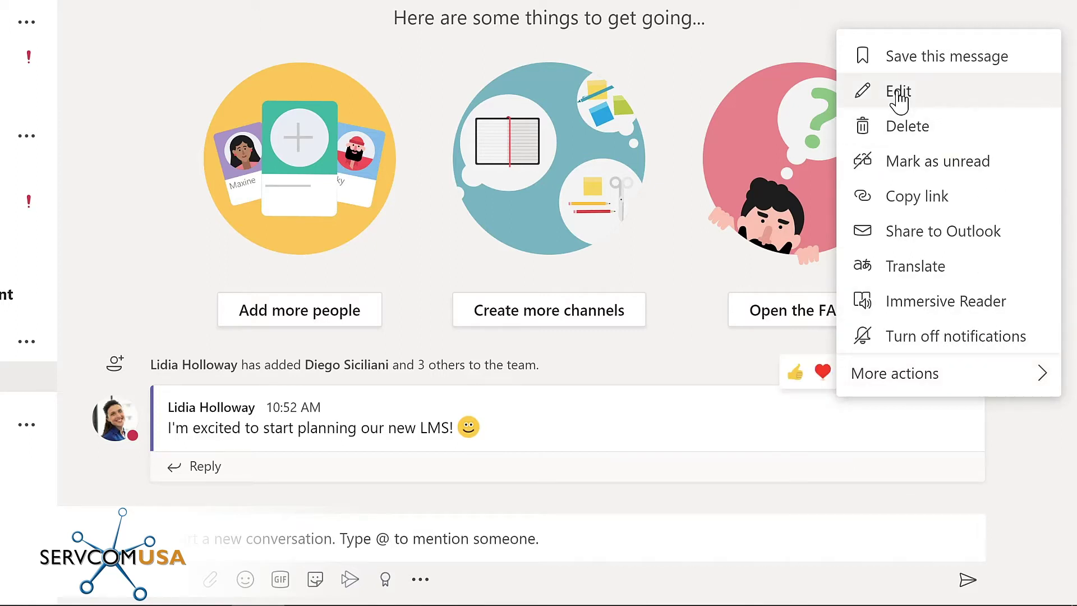
left_click(898, 92)
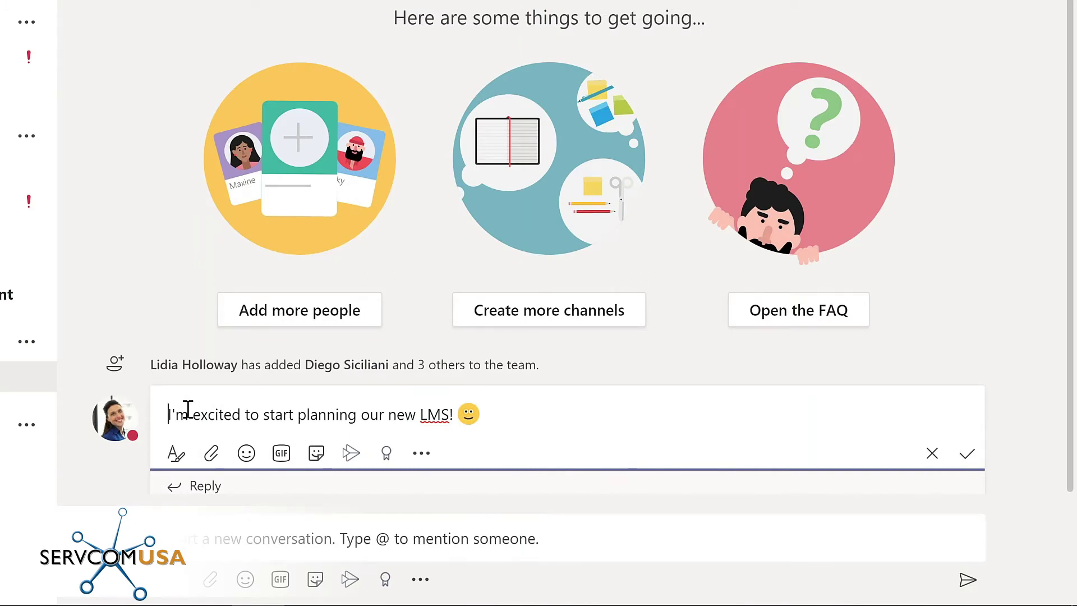
type("@")
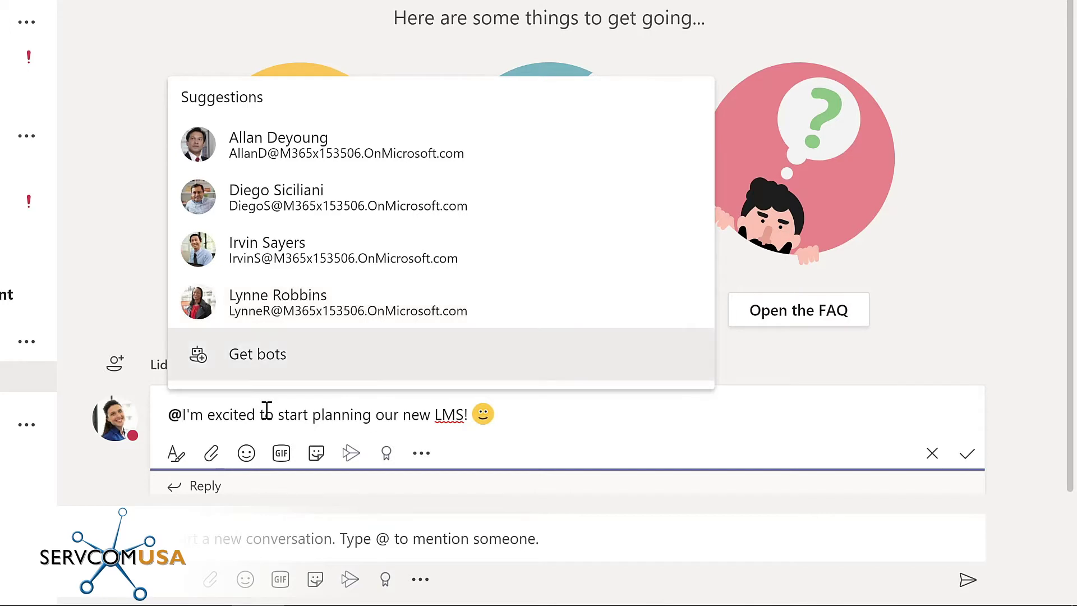
type("team")
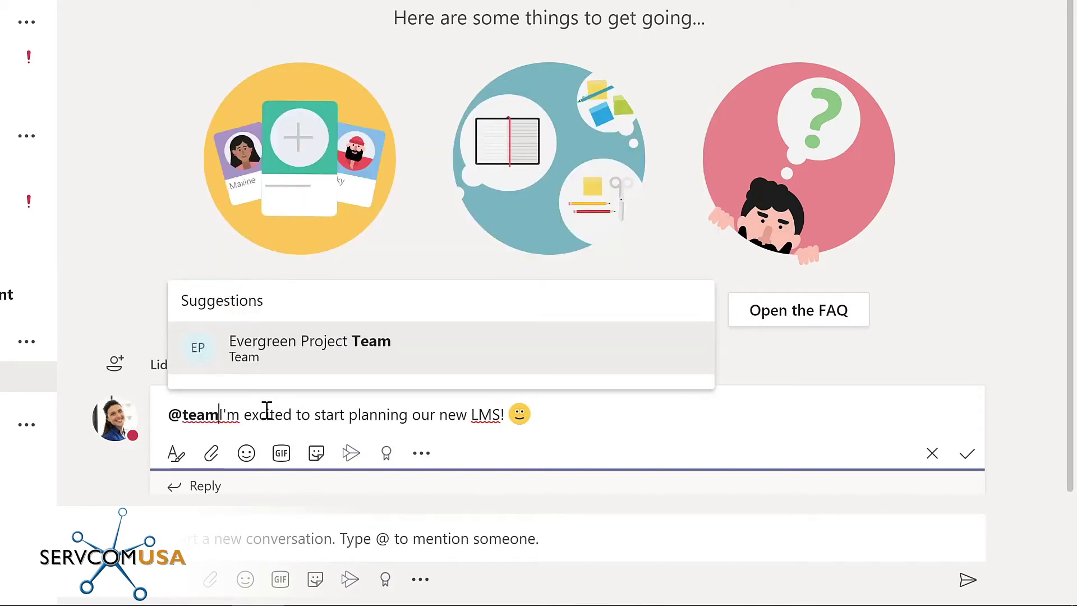
left_click(295, 357)
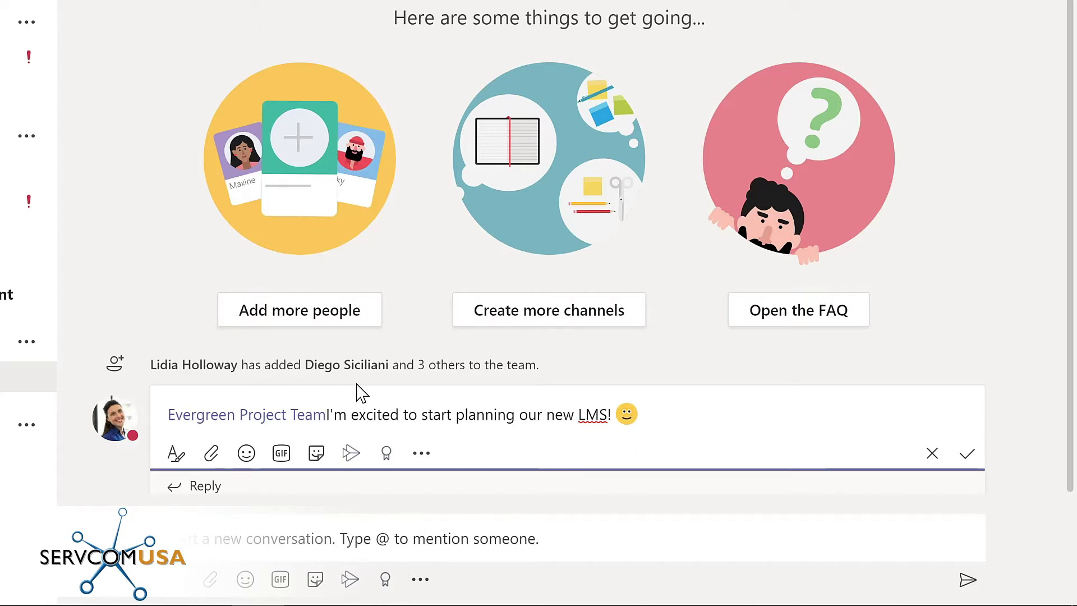
type(",")
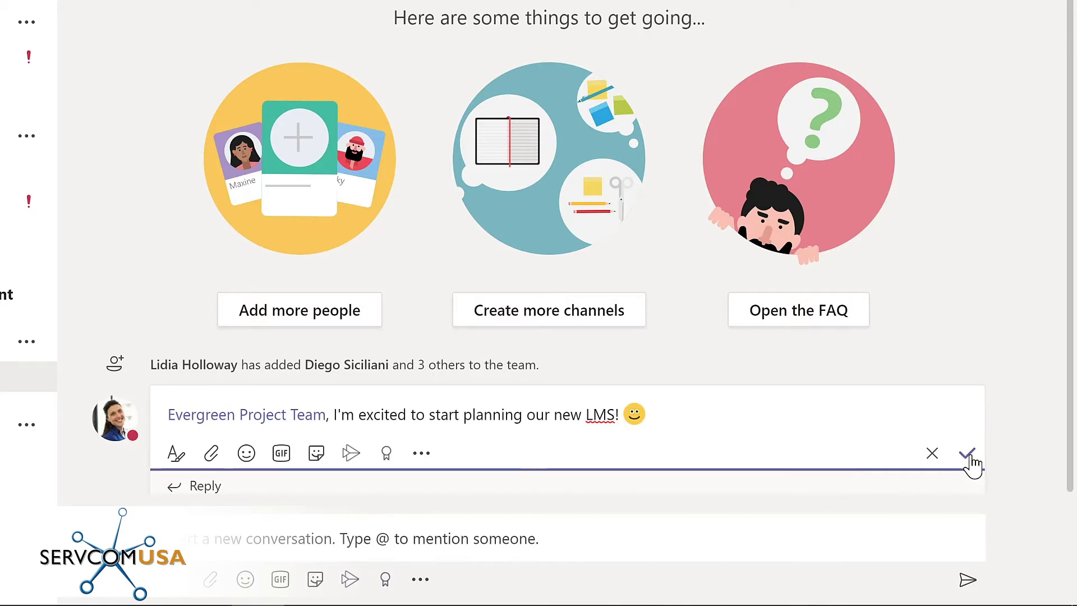
left_click(969, 461)
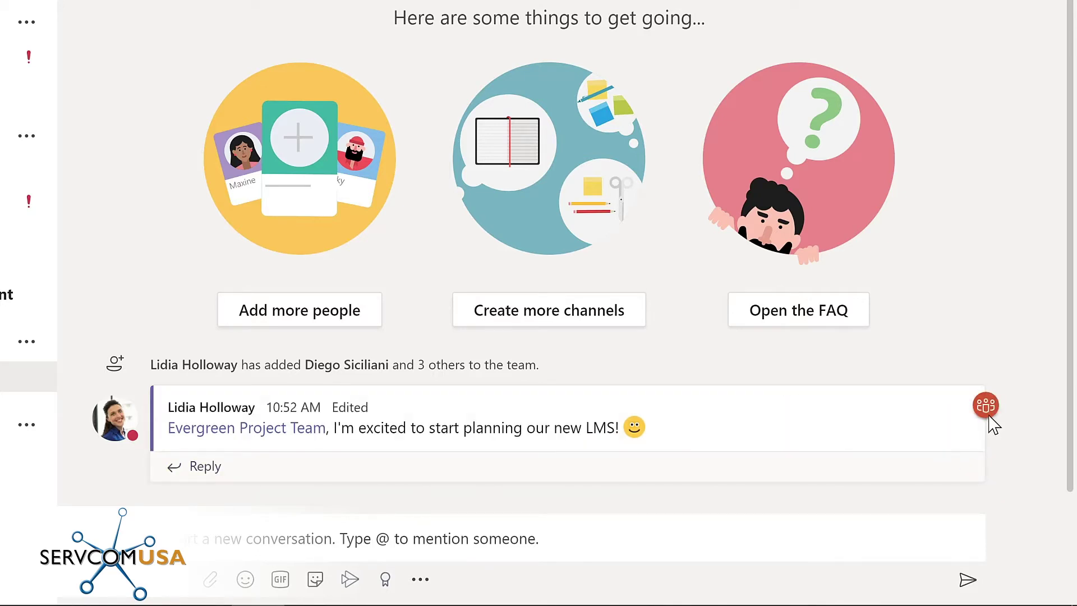
mouse_move(992, 425)
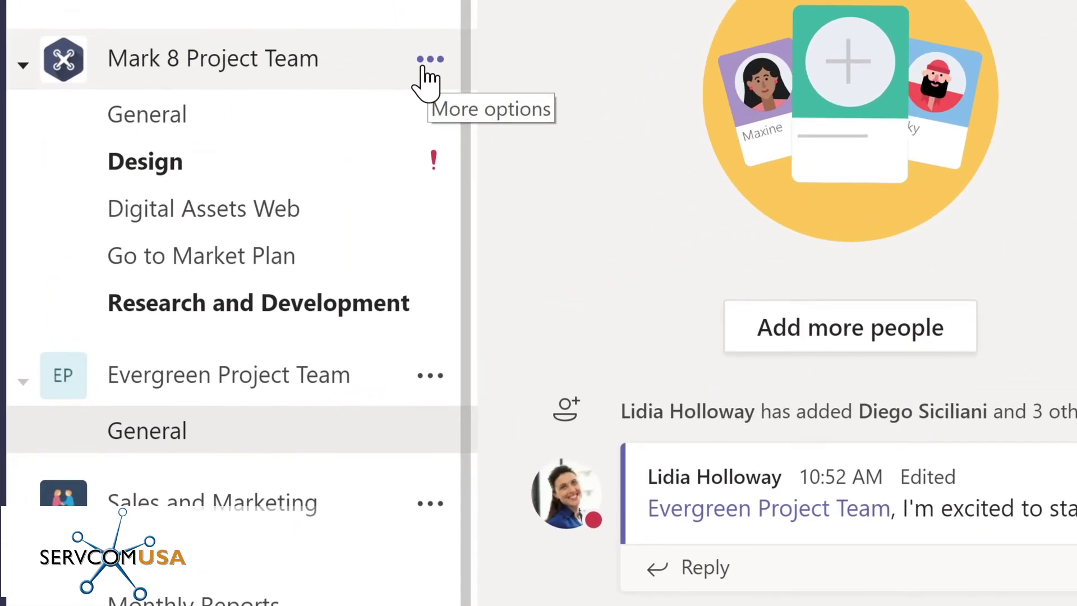
Step: Review the owners, members and guests, channels and analytics in Mark 8 Project Team's management view
left_click(429, 59)
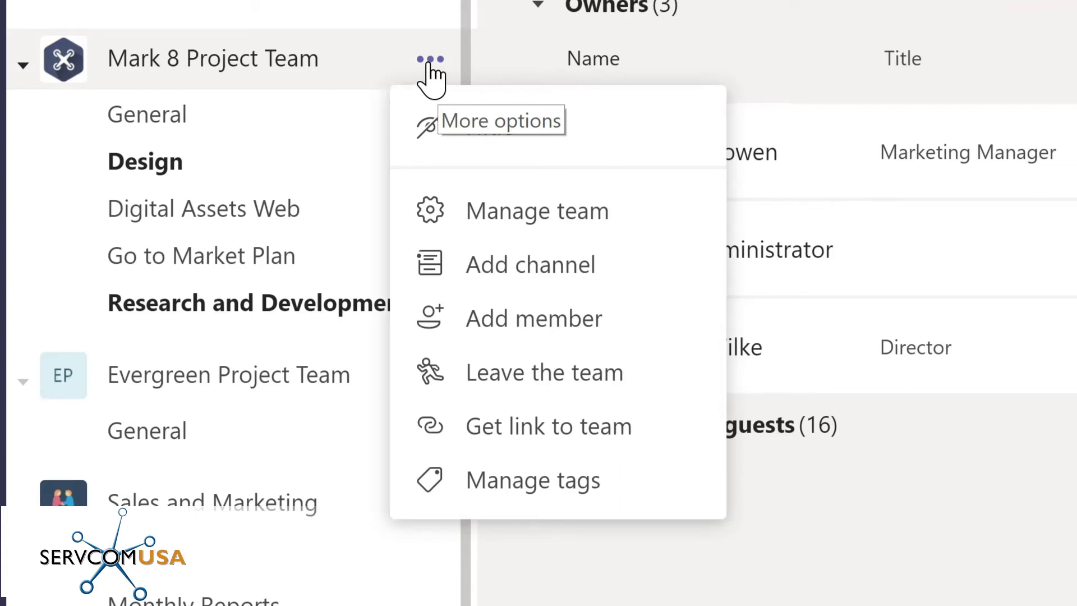
left_click(522, 222)
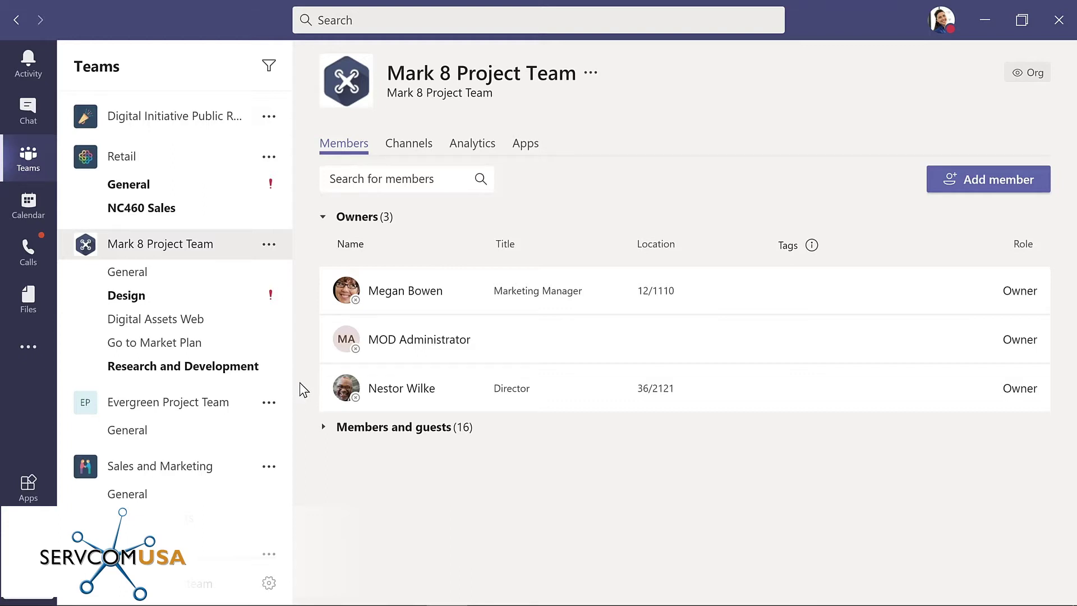
left_click(365, 432)
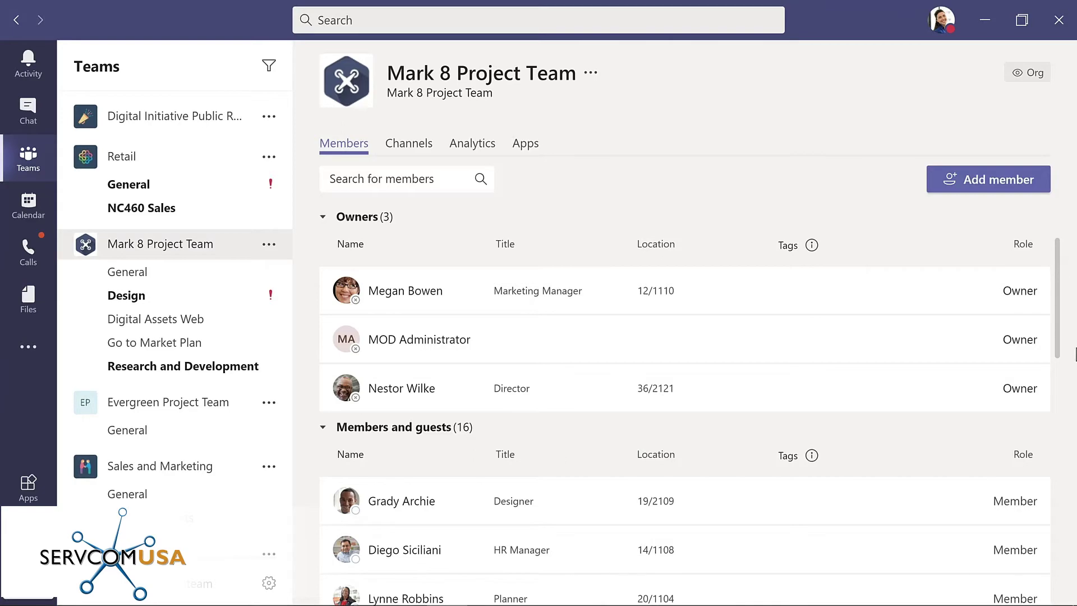
left_click_drag(1061, 339, 1069, 581)
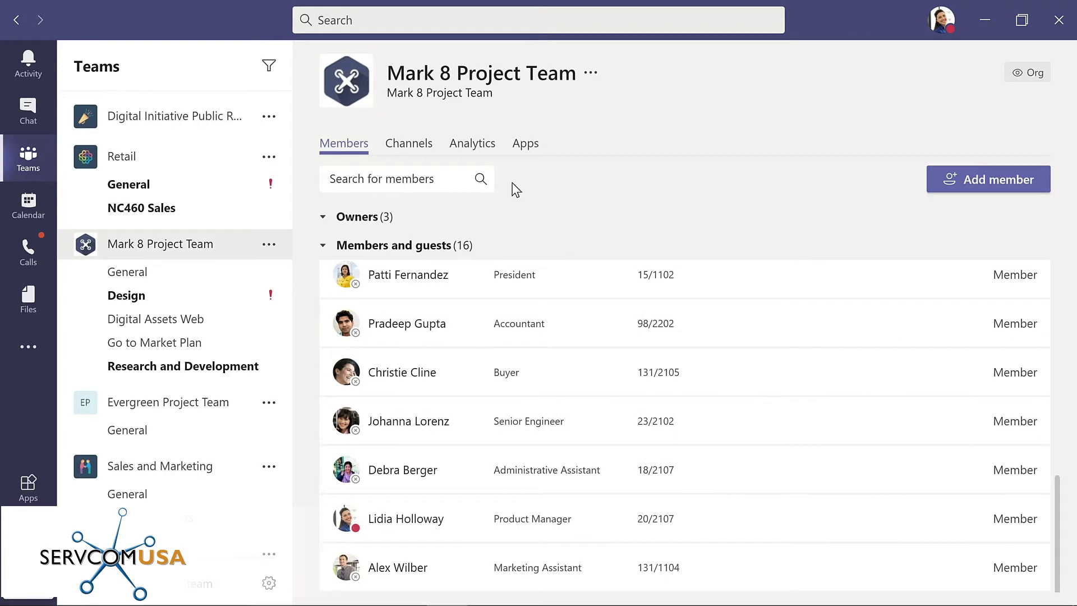
left_click(410, 151)
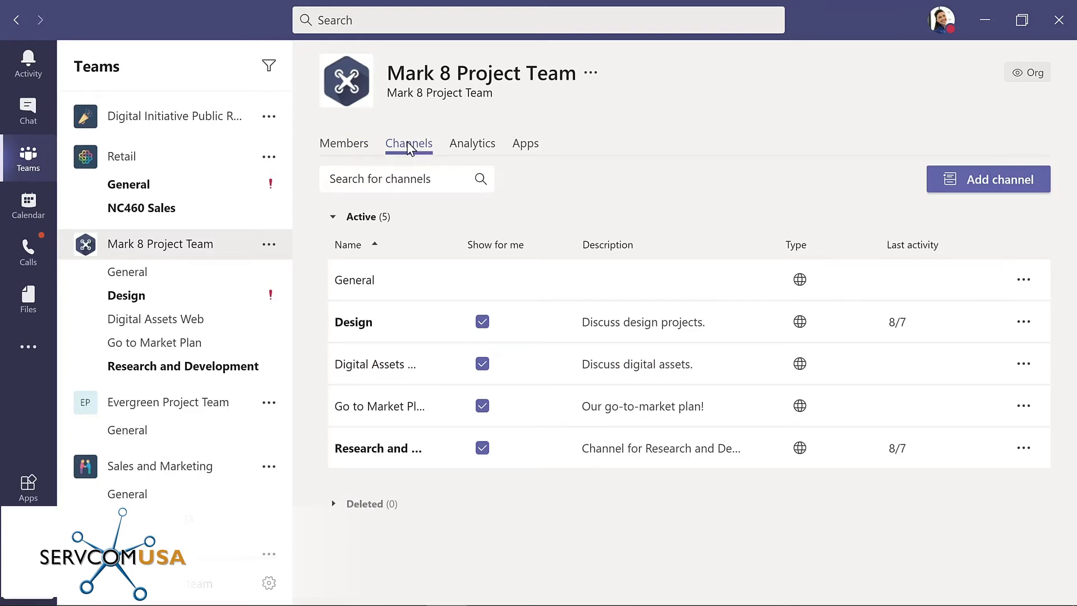
left_click(473, 147)
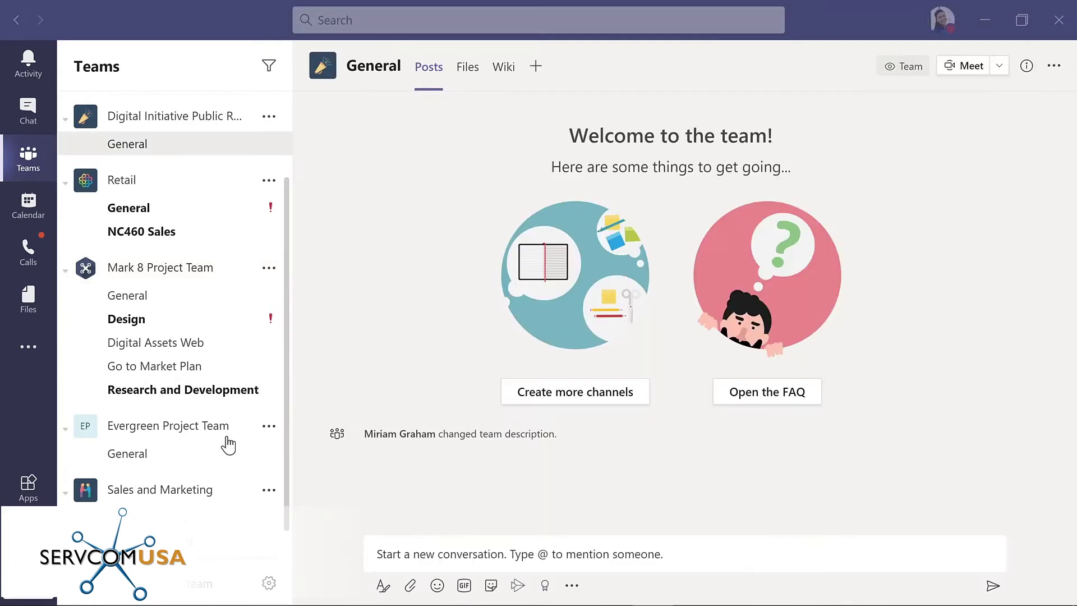
Step: Add the director to Evergreen Project Team as a member
left_click(269, 431)
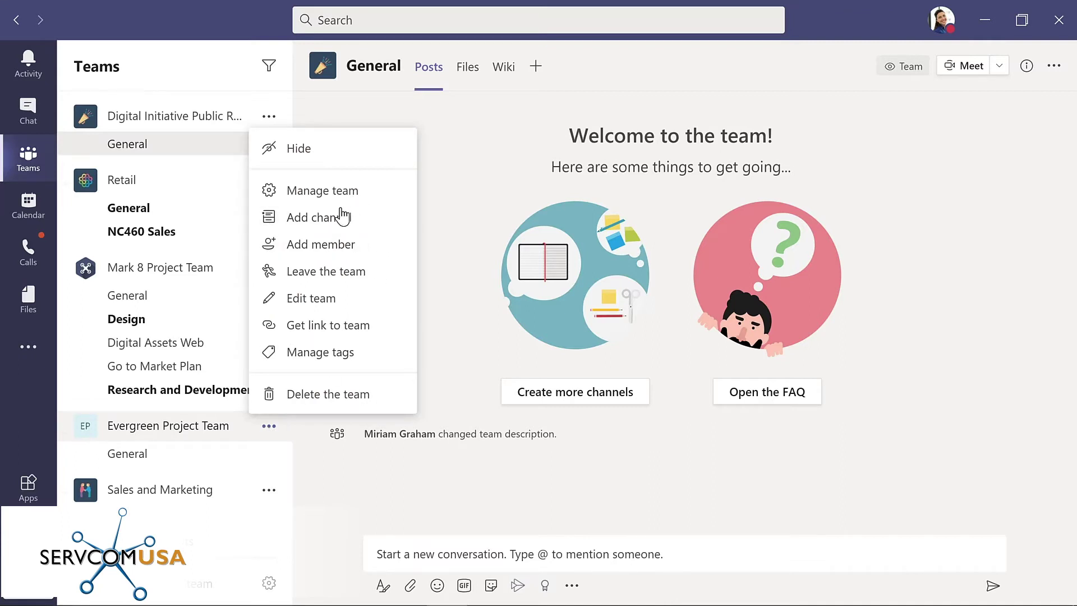
left_click(317, 247)
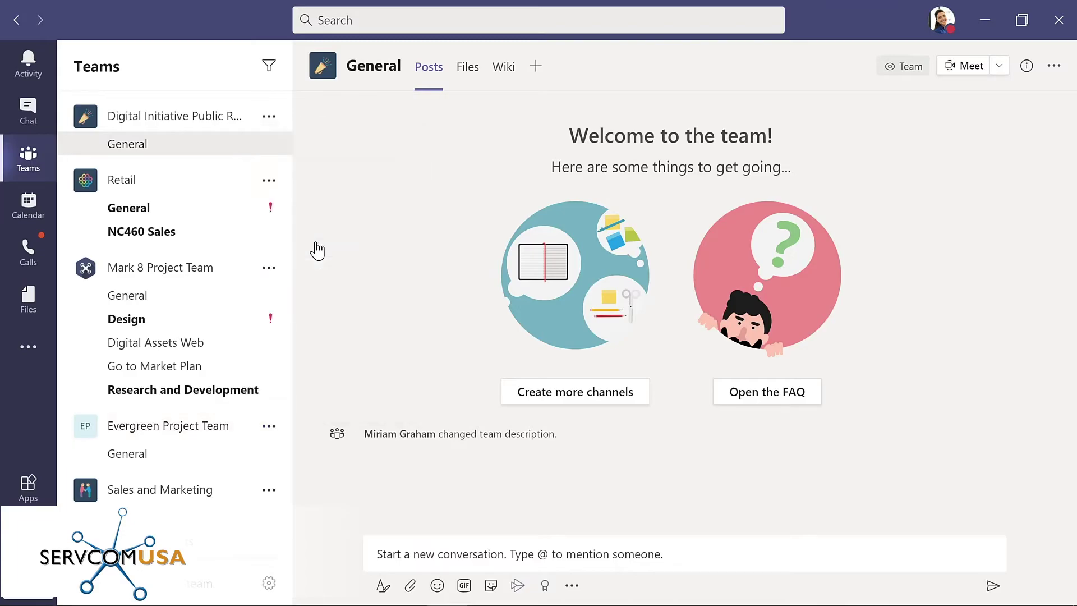
type("nestor")
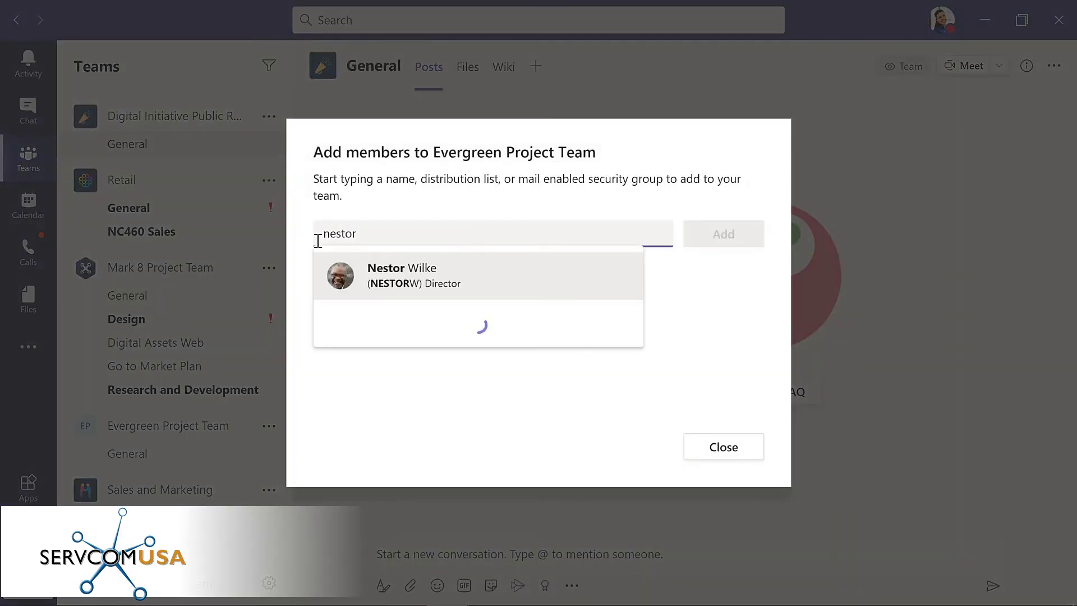
key("Return")
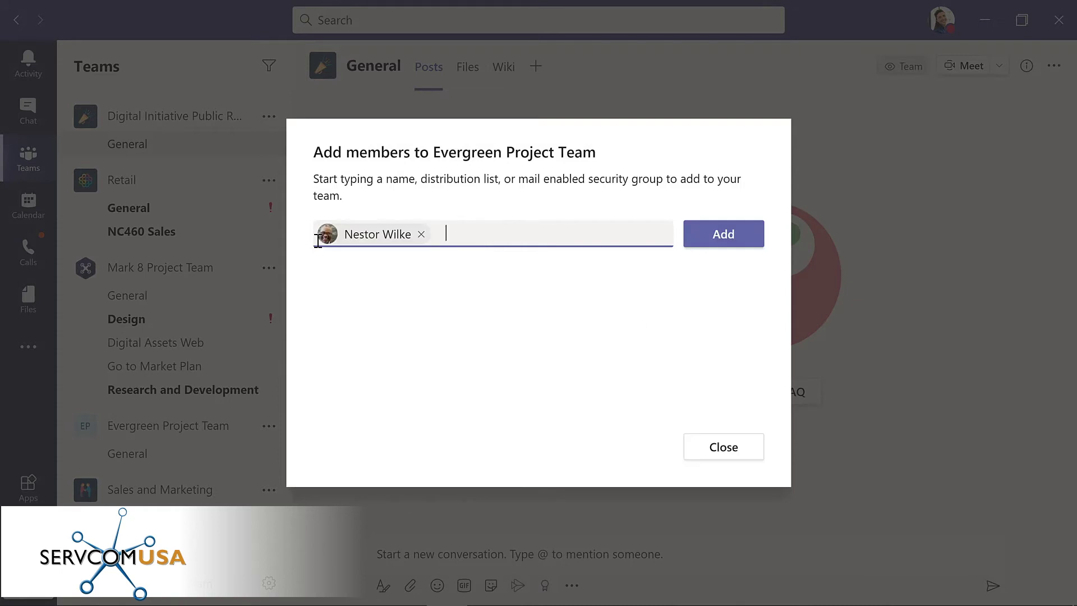
left_click(729, 235)
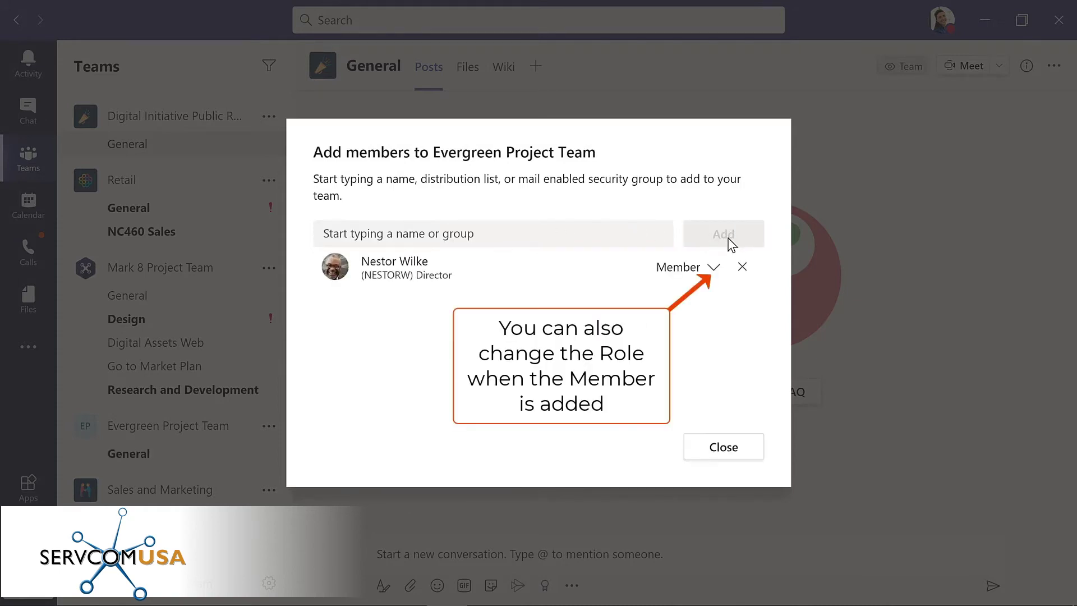
left_click(722, 443)
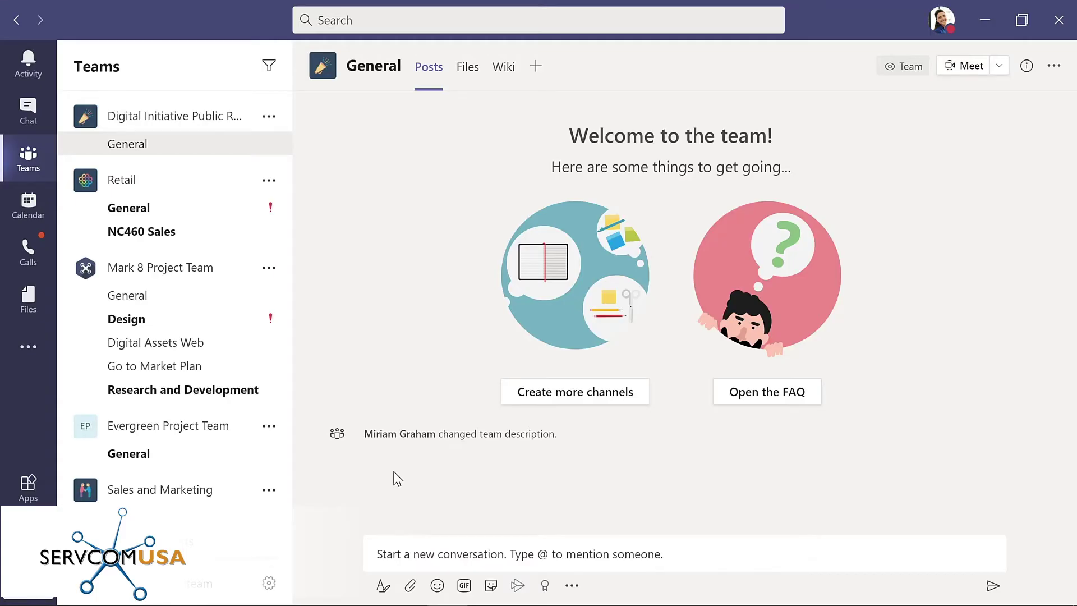
Step: Change the director's role in Evergreen Project Team to Owner
left_click(270, 428)
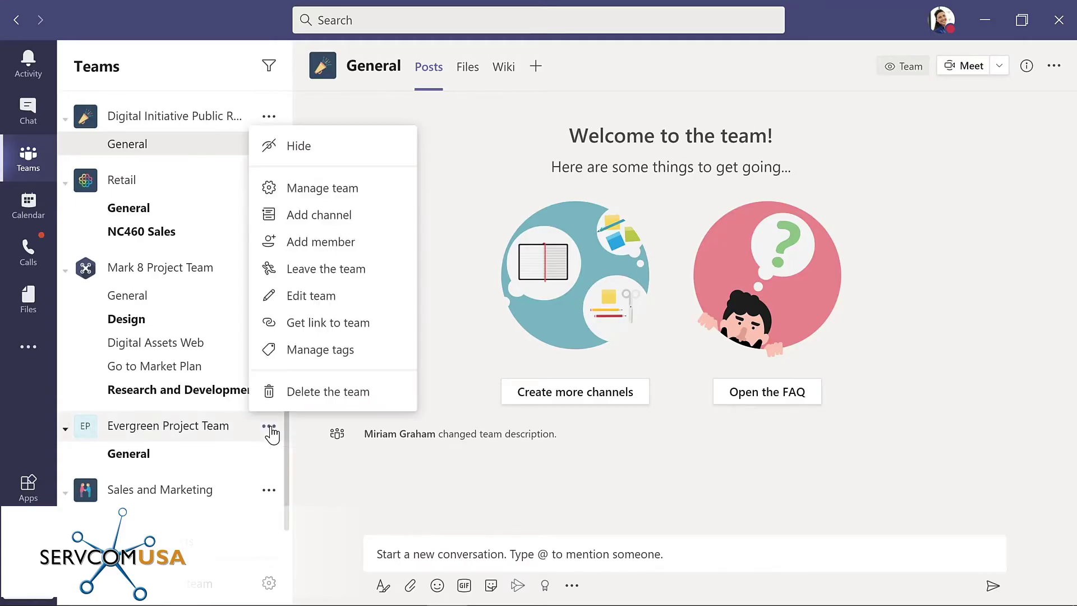
left_click(330, 187)
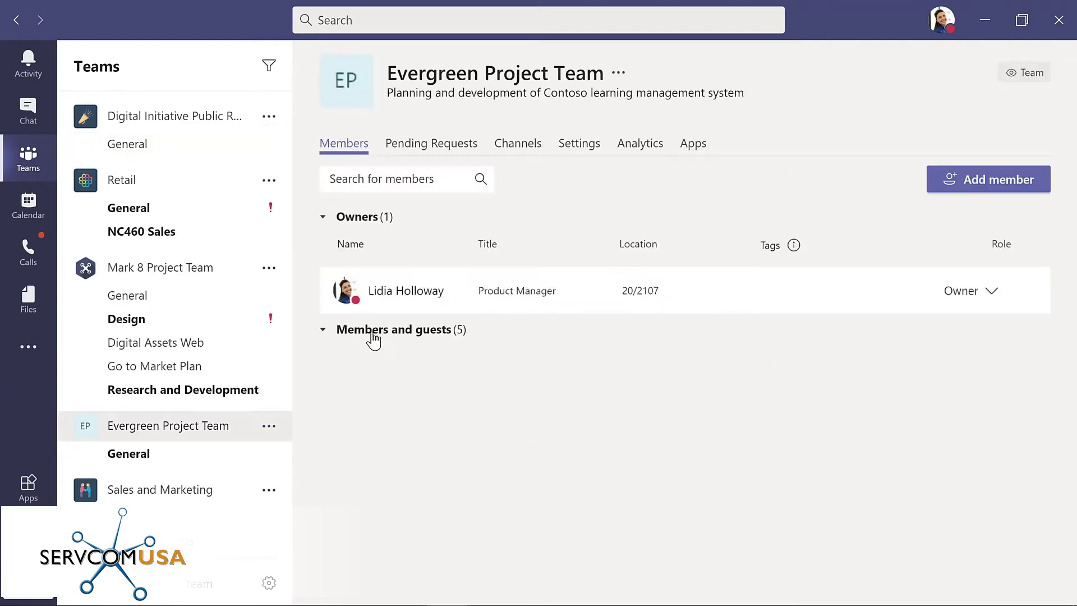
left_click(372, 331)
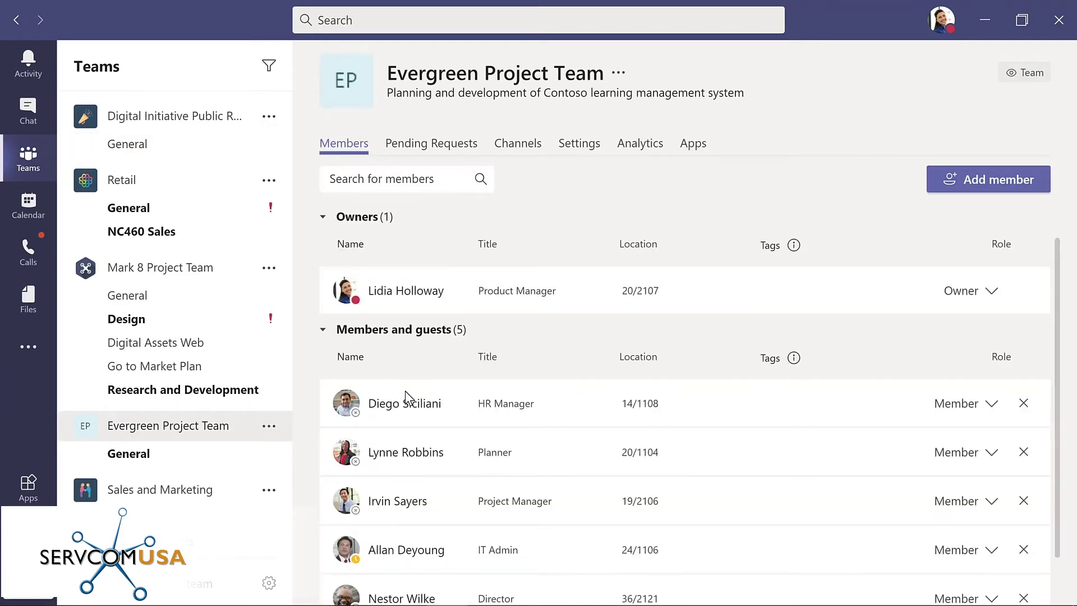
scroll(412, 410, "down", 1)
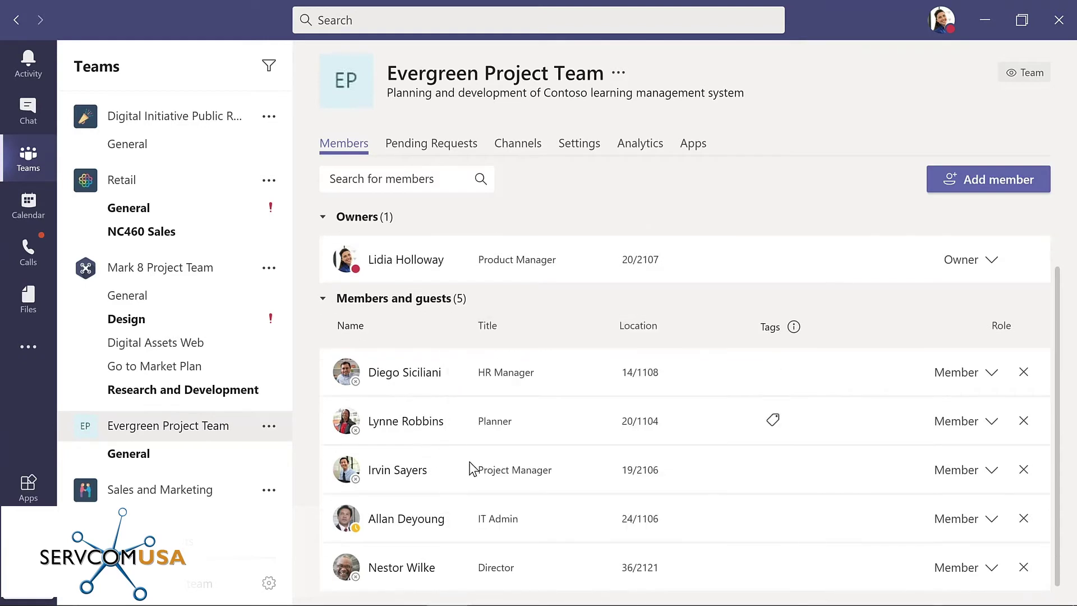
left_click(992, 572)
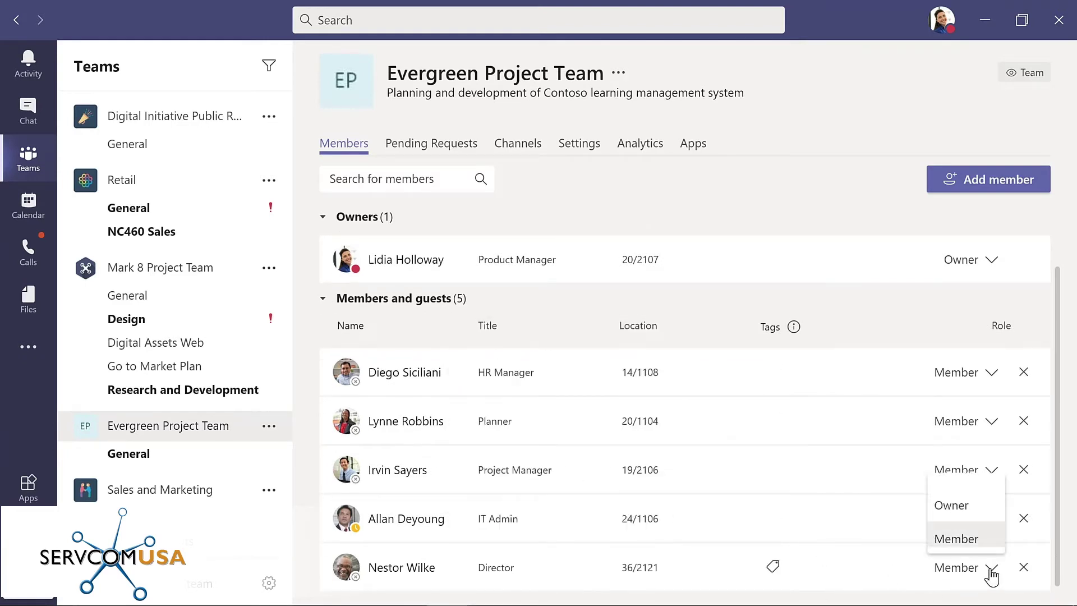
left_click(958, 510)
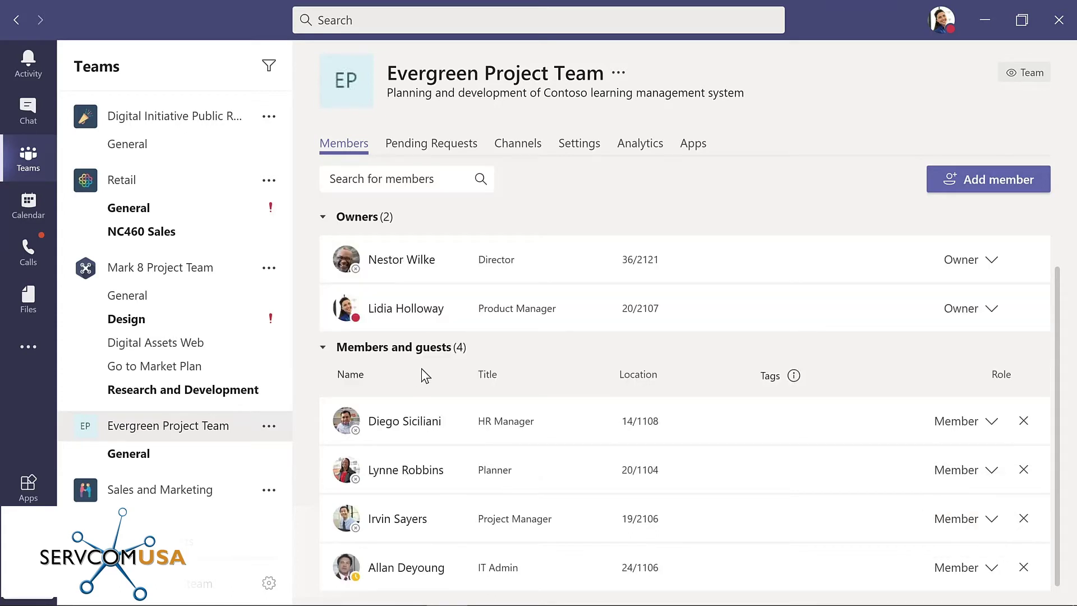
Step: Start an announcement in Evergreen Project Team's General channel with a "Welcome" headline addressing the director by first name
left_click(143, 453)
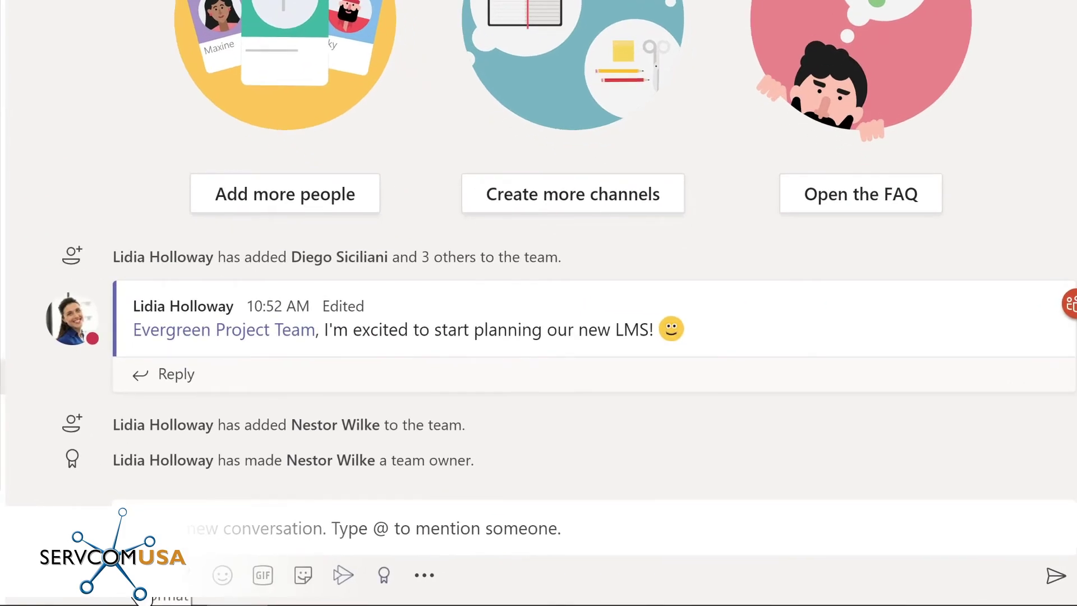
left_click(182, 575)
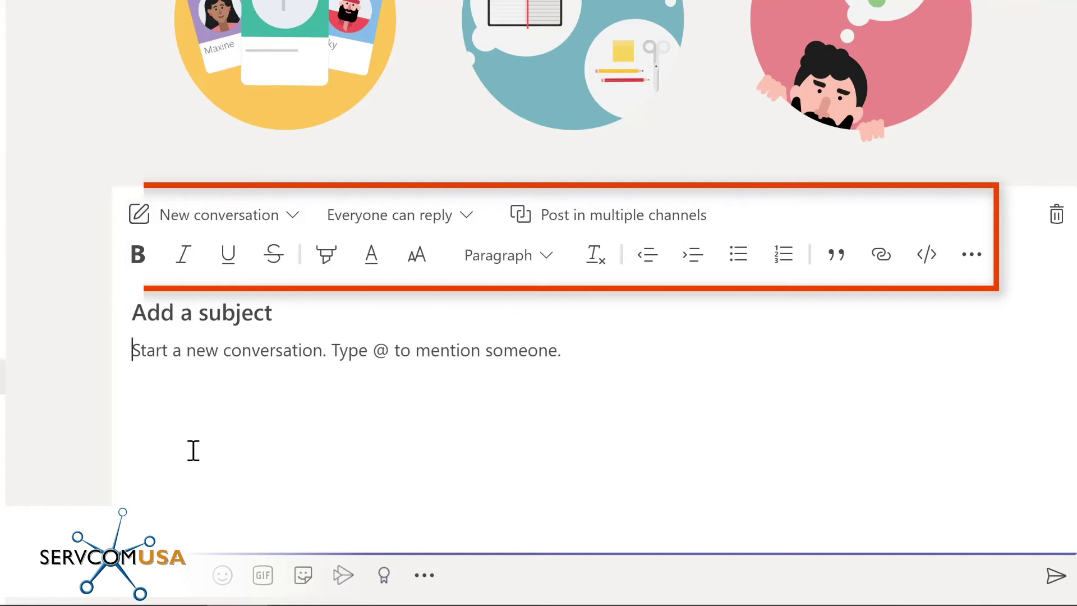
left_click(294, 219)
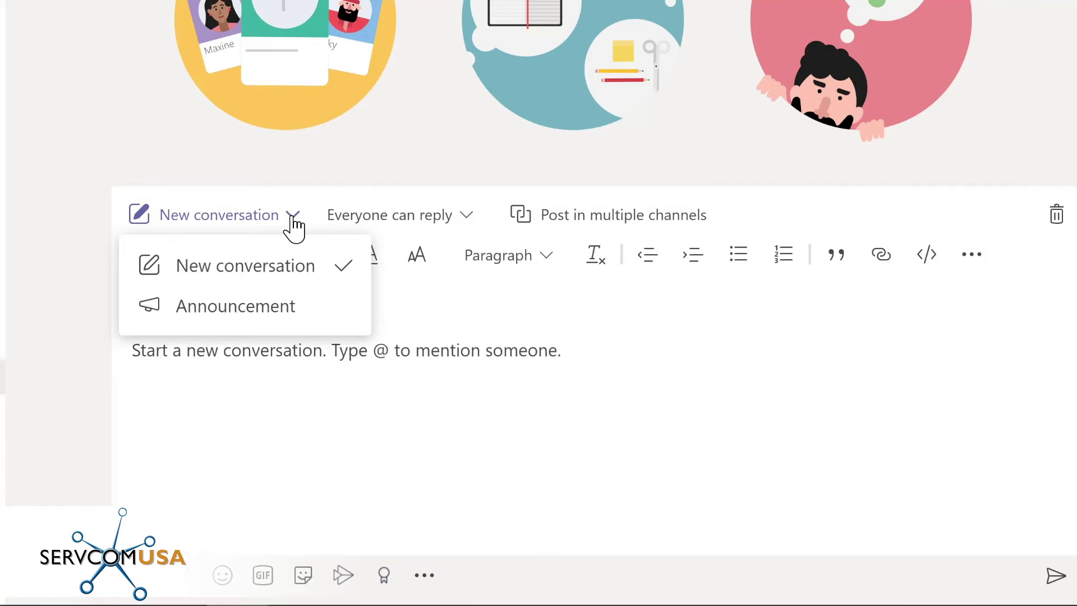
left_click(249, 310)
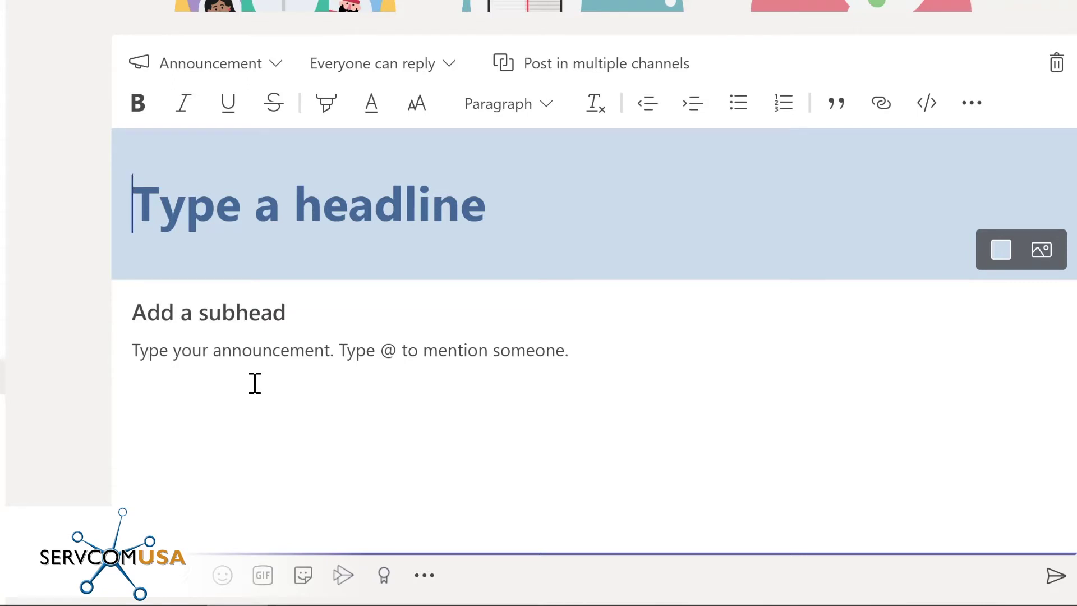
type("Welcome Nestor!")
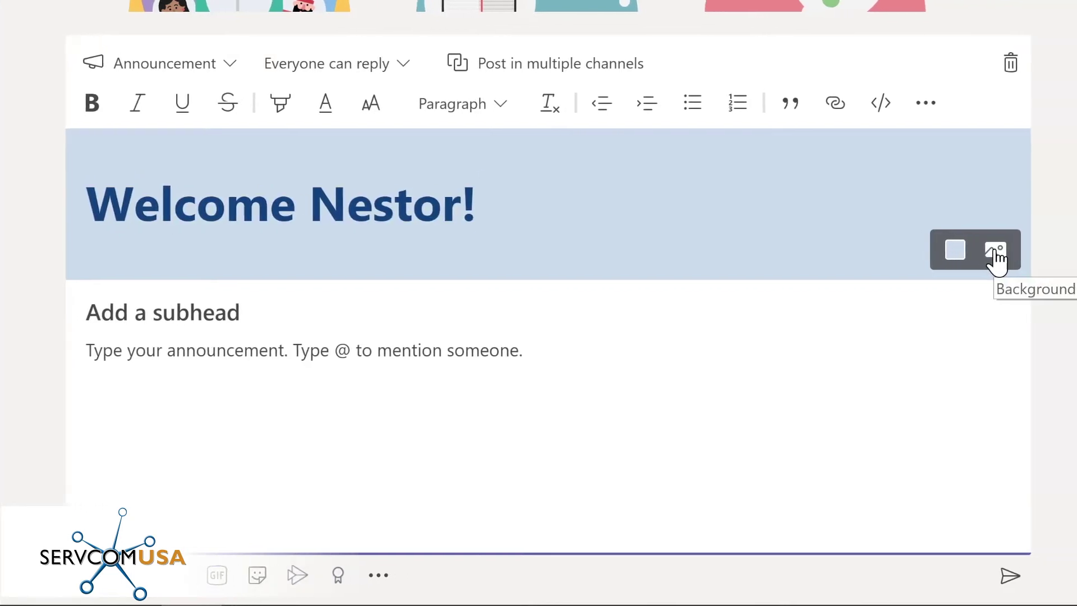
Step: Set the announcement's headline background to dark teal and post it with a subhead and message welcoming the director to Contoso and the LMS planning team
left_click(943, 255)
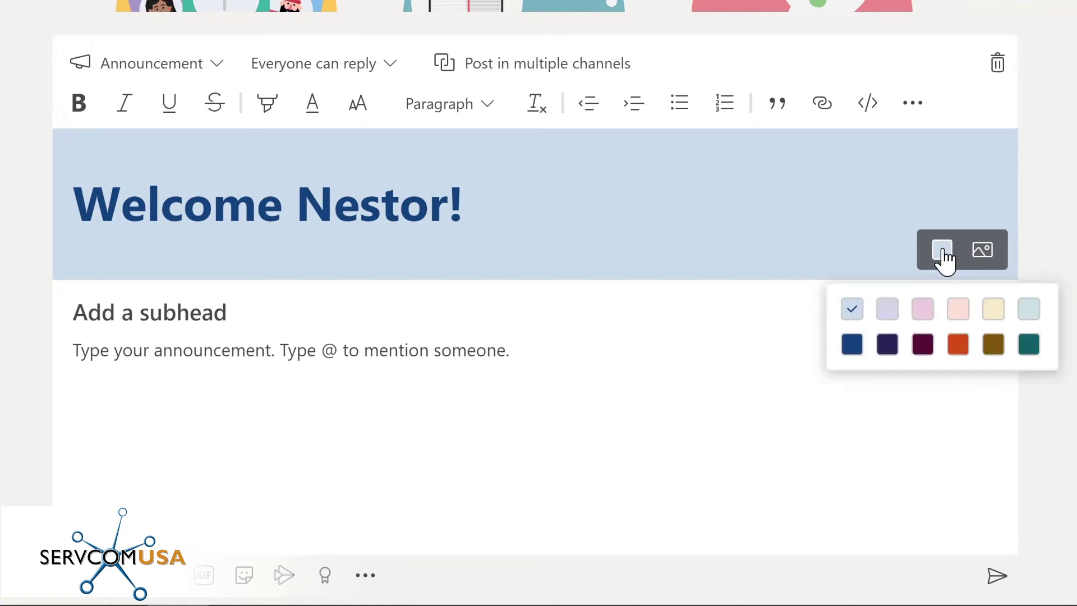
left_click(1029, 344)
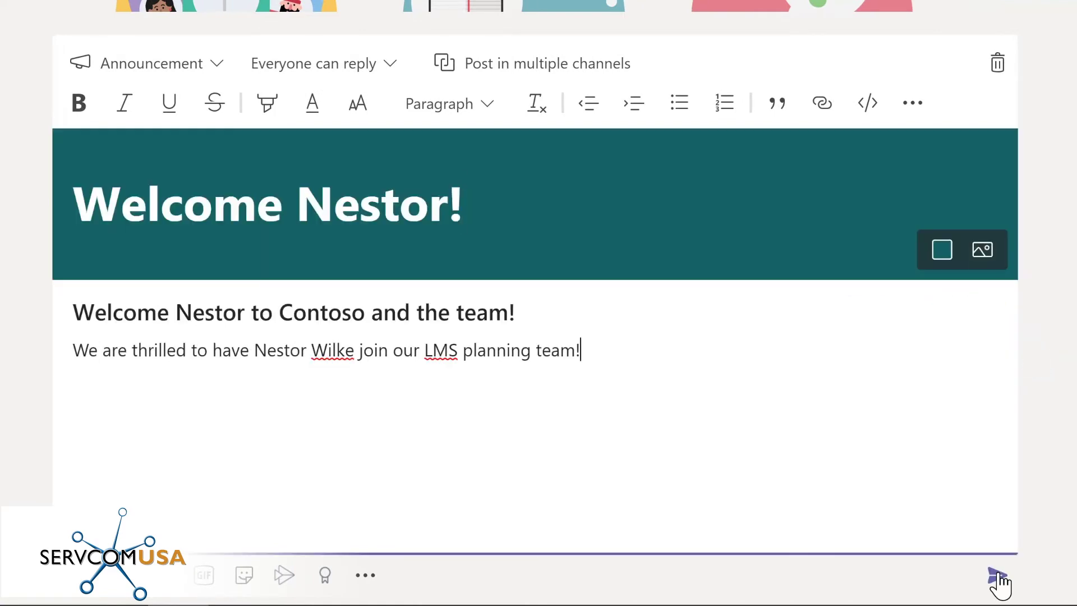
left_click(998, 578)
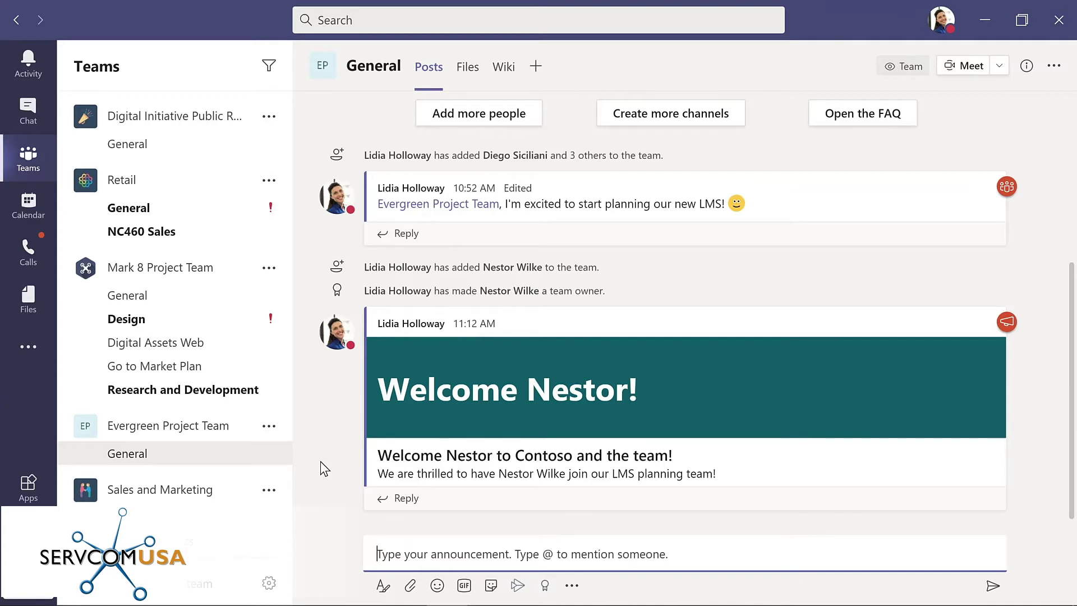
Step: Start a new channel in Evergreen Project Team named "Design" with the description "Design and planning of LMS"
left_click(269, 427)
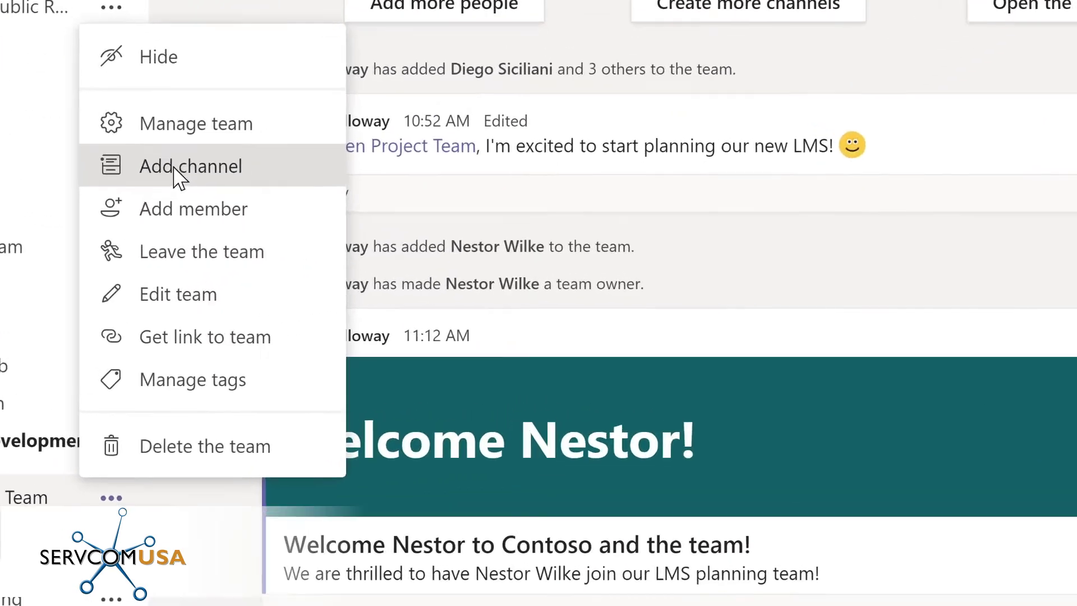
left_click(303, 220)
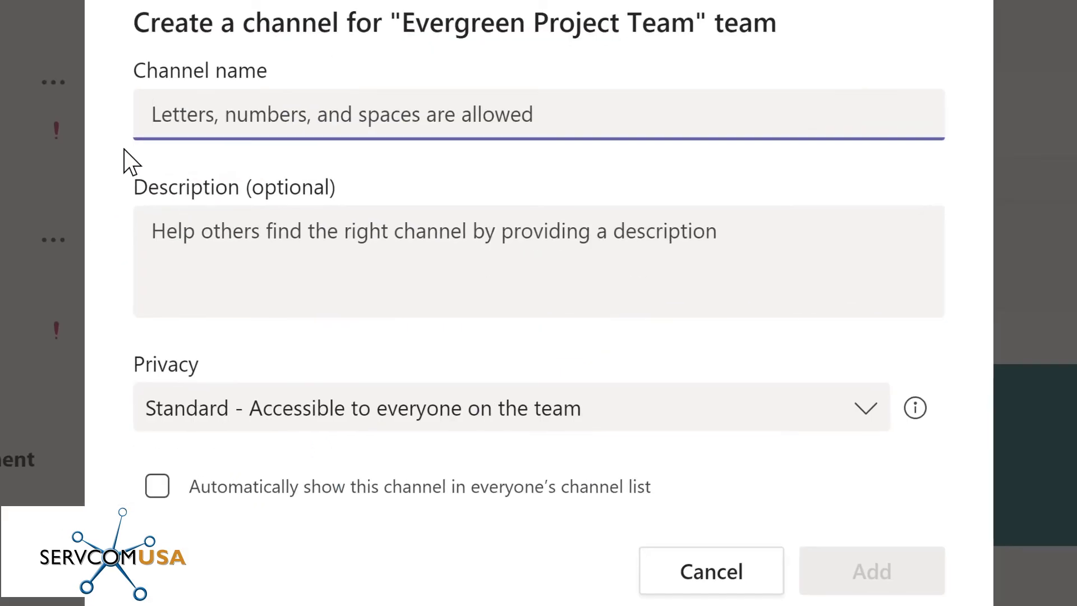
type("D")
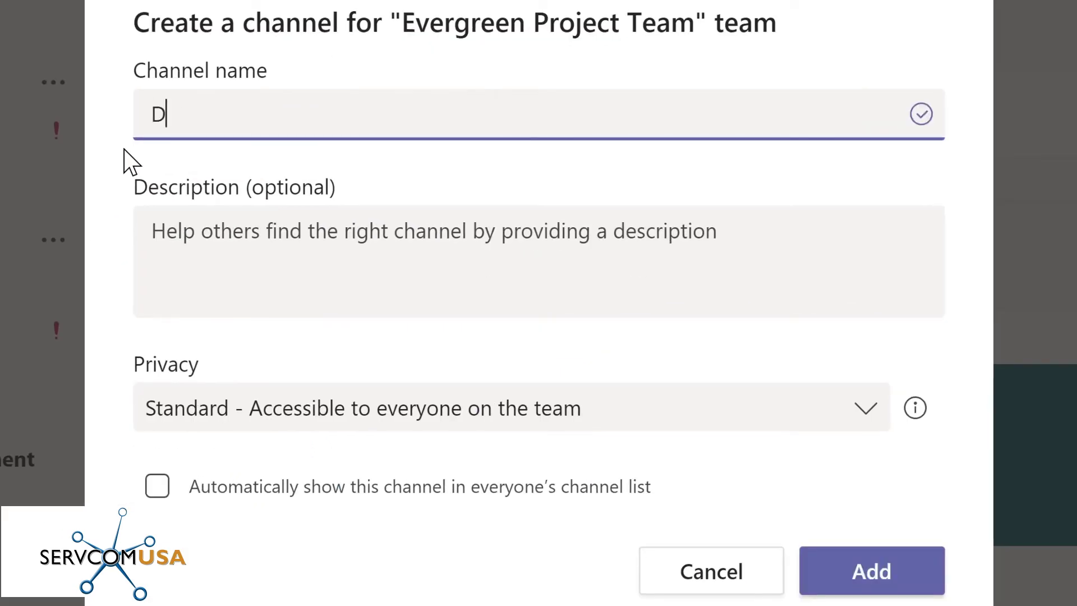
type("es")
type("ign")
left_click(168, 231)
type("Design and planning of LMS")
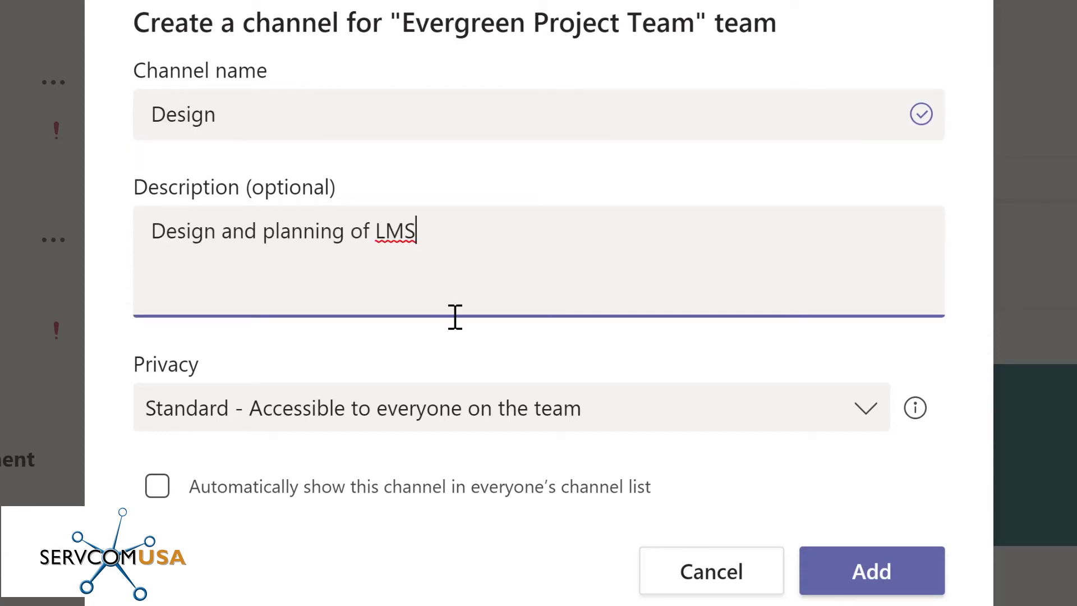
Step: Keep the new channel's privacy at Standard, show it automatically in everyone's channel list, and add it to the team
left_click(871, 419)
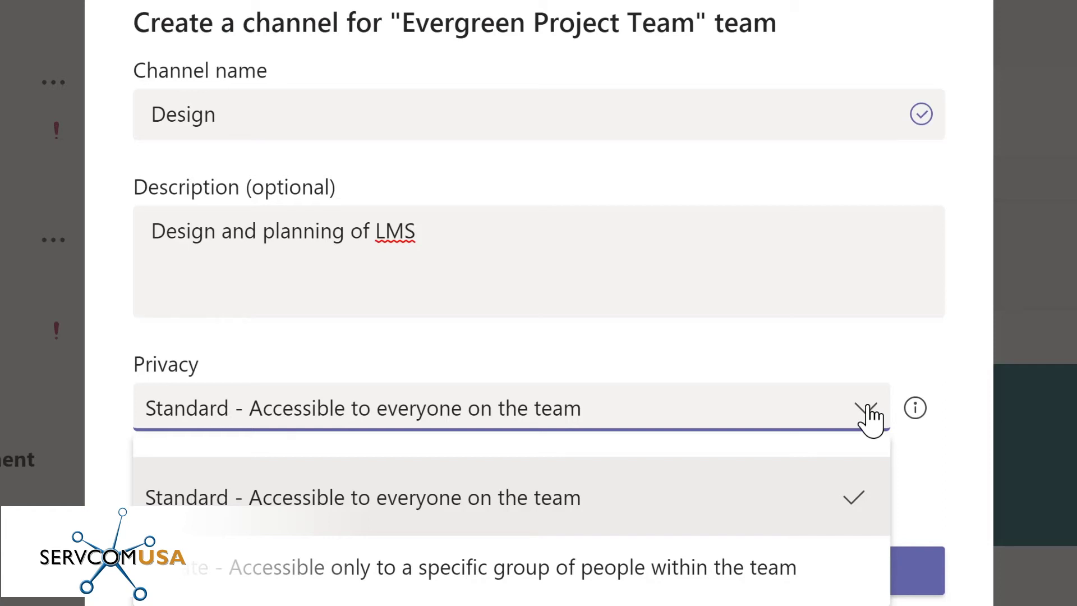
left_click(822, 351)
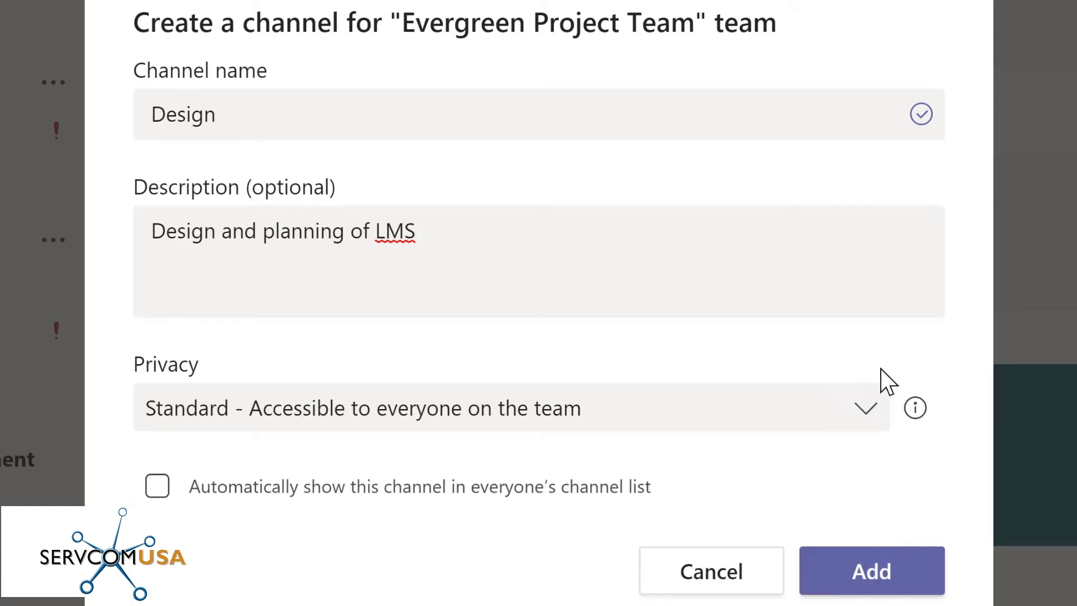
left_click(158, 487)
left_click(884, 578)
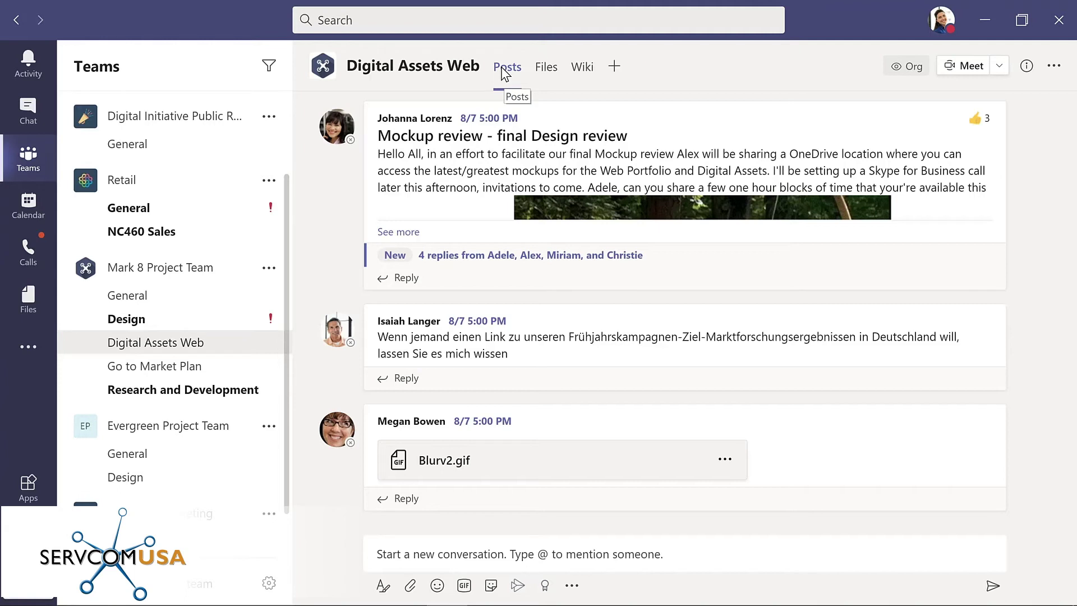
Step: View the Digital Assets Web channel's files and examine the available actions and opening choices for Product Launch.pptx
left_click(549, 70)
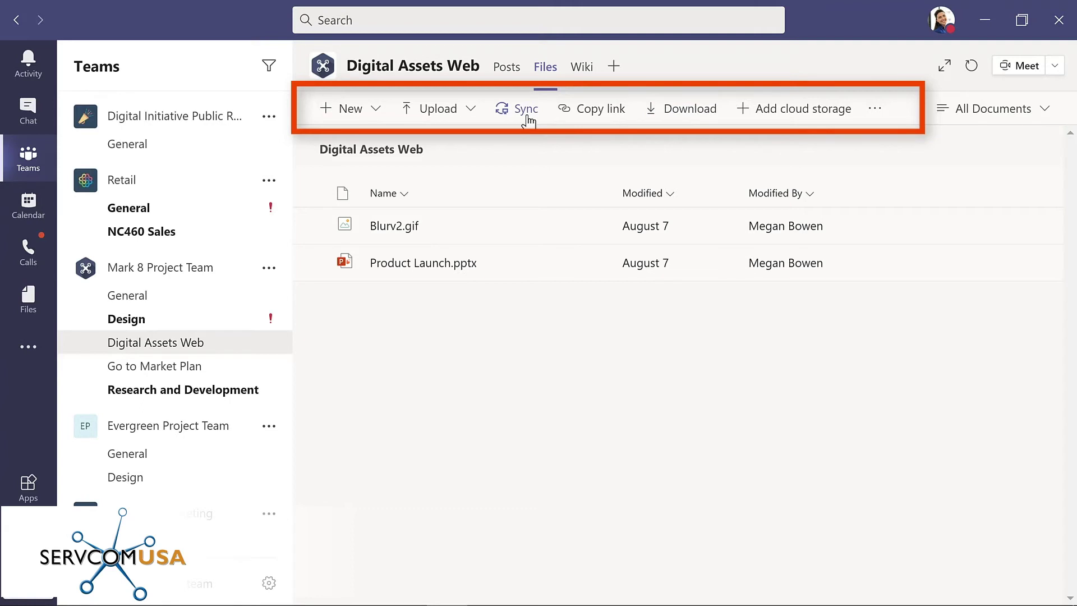
left_click(590, 265)
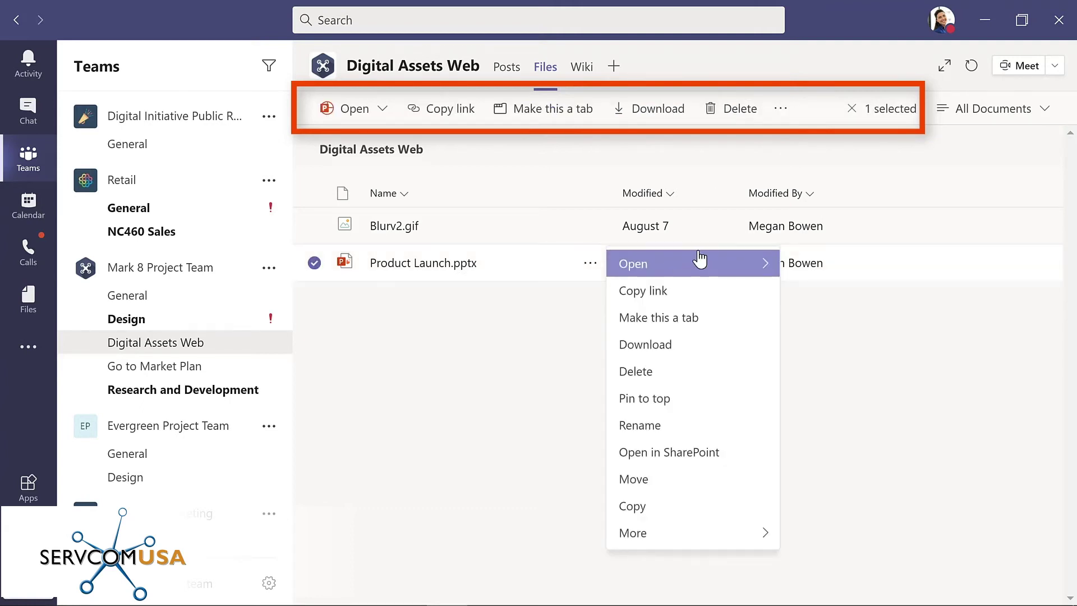
mouse_move(764, 270)
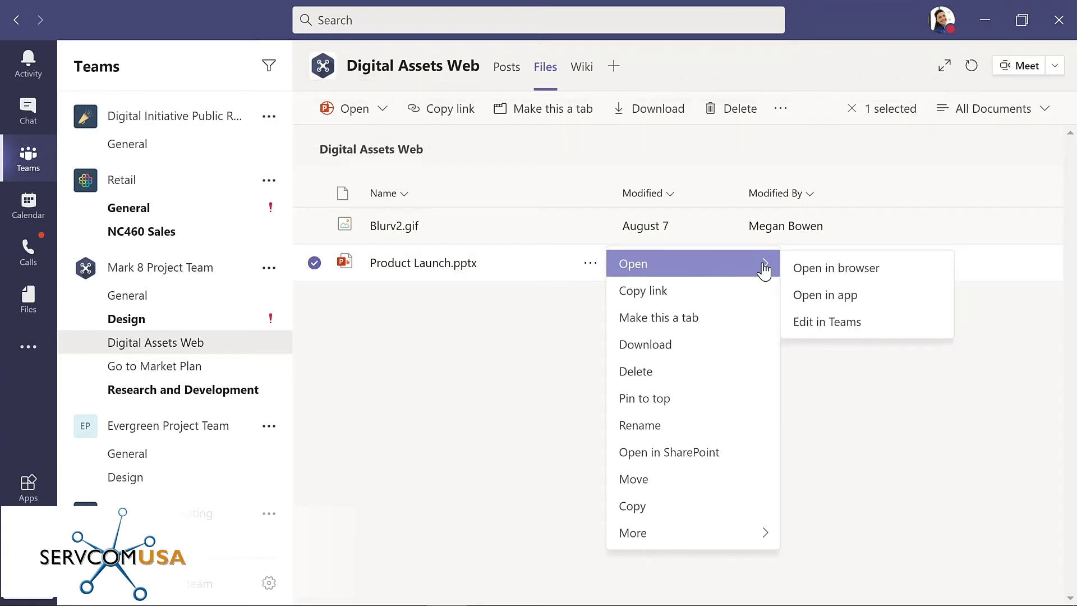
left_click(574, 147)
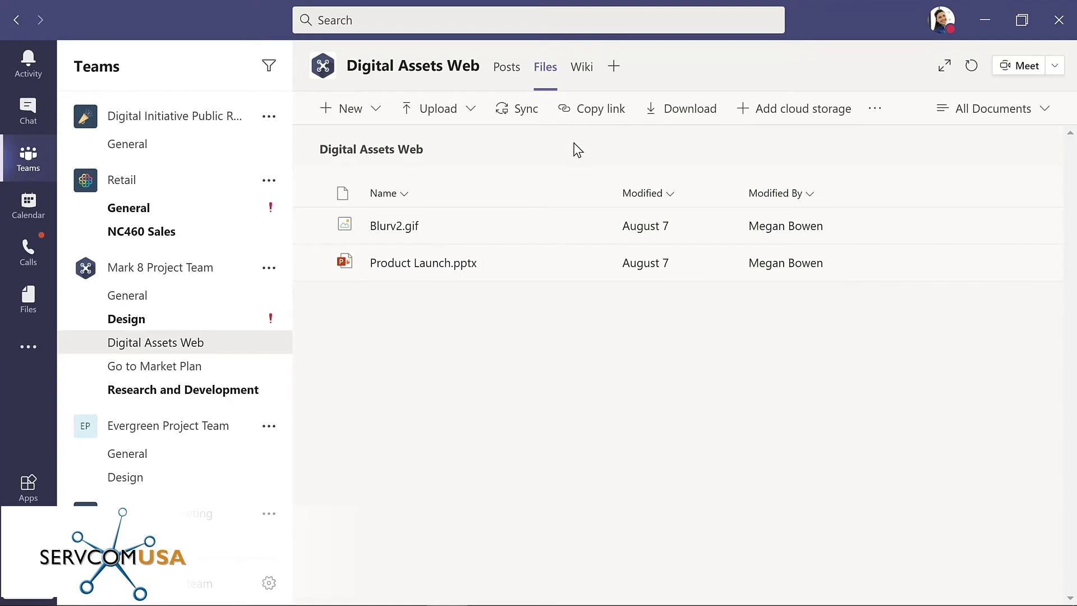
Step: View the Digital Assets Web wiki and Mark 8 Project Team's Usability Priorities document in Design, then check the options for adding a tab
left_click(581, 74)
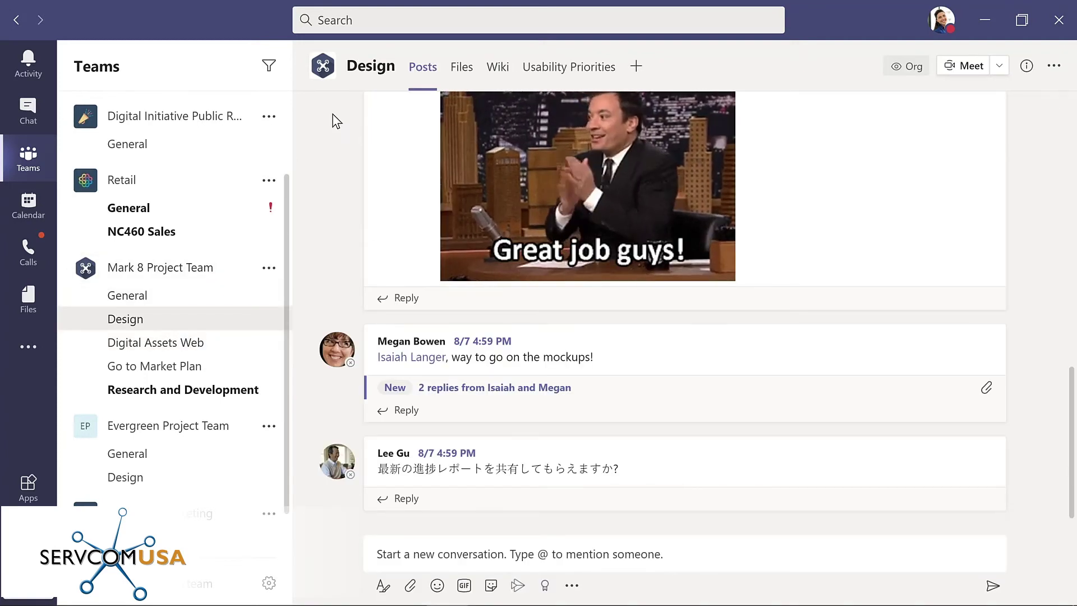
left_click(567, 68)
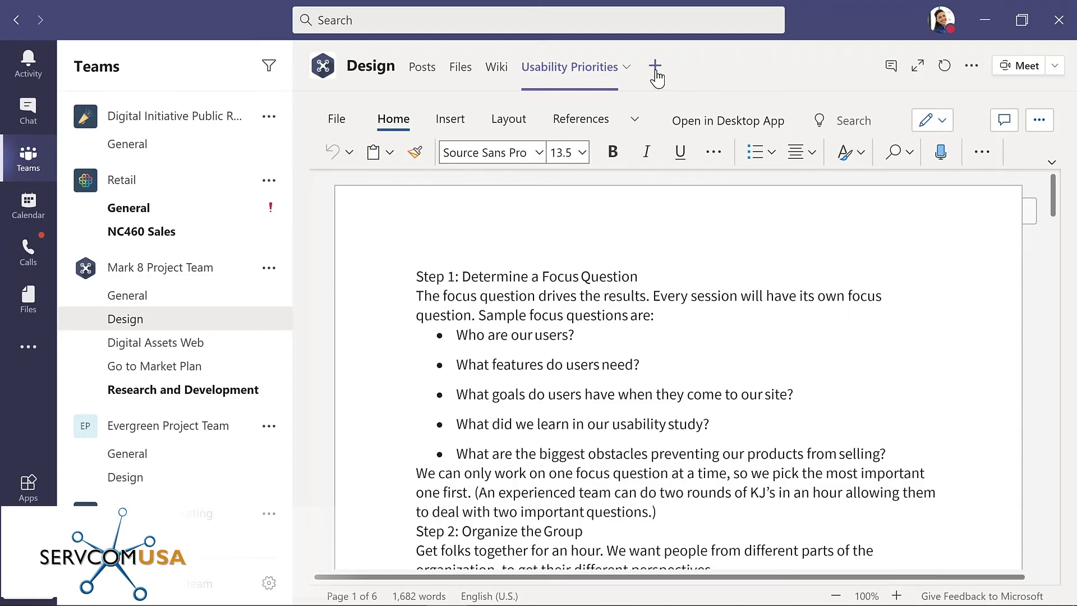
left_click(655, 68)
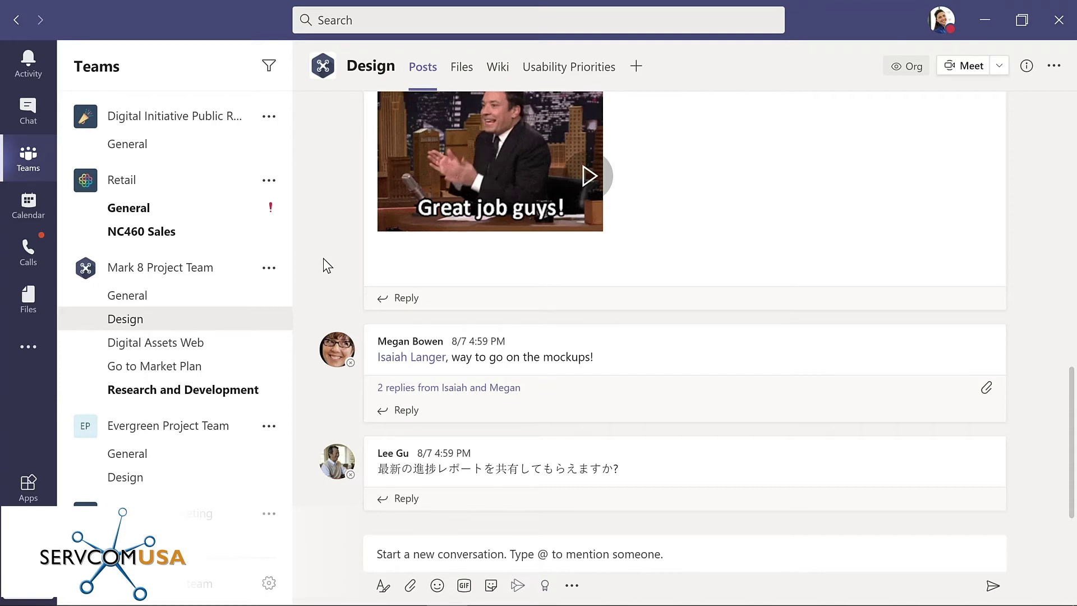
Step: Reply "Great job with a tight deadline!" to the post about the mockups in Mark 8 Project Team's Design channel
left_click(404, 411)
type("Great job with")
type("a ")
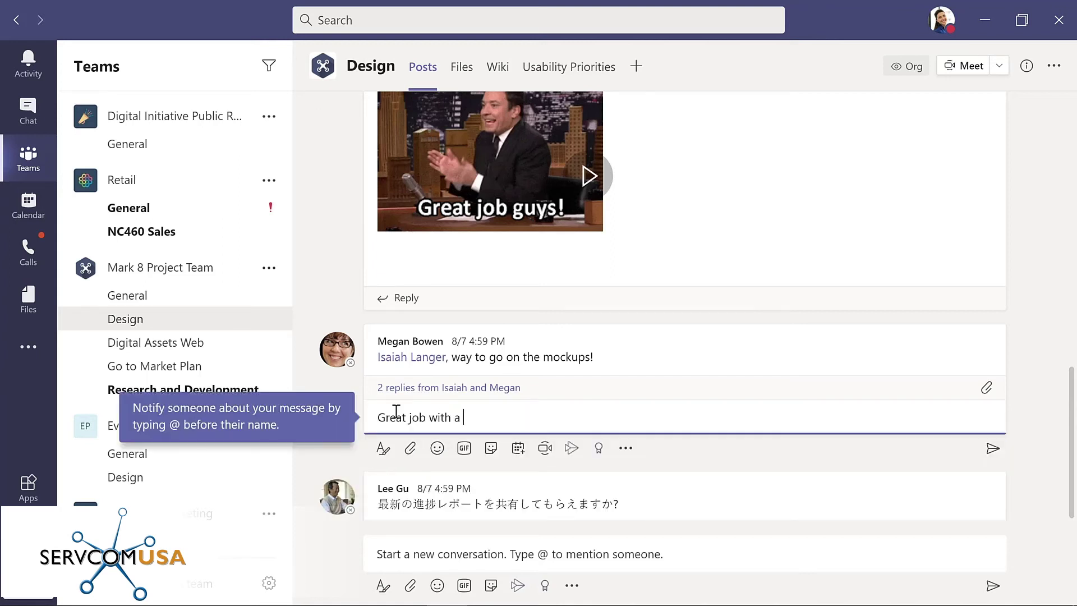
type("tight deadline!")
key("Return")
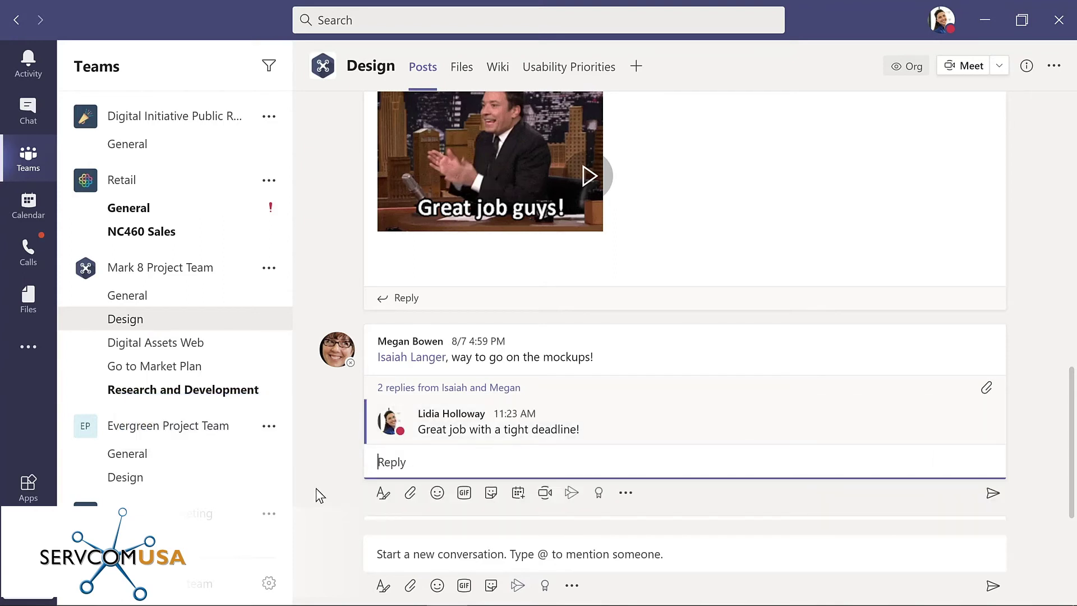
Step: Start a new conversation in the Design channel and attach Contoso Marketing Principles-2021.pptx from the computer
left_click(388, 557)
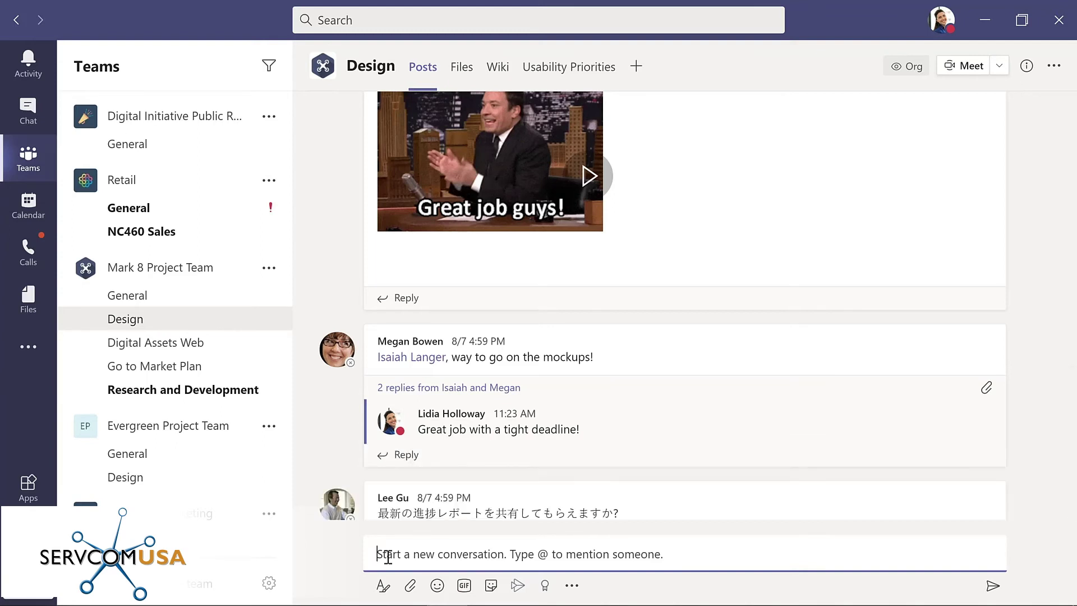
left_click(411, 586)
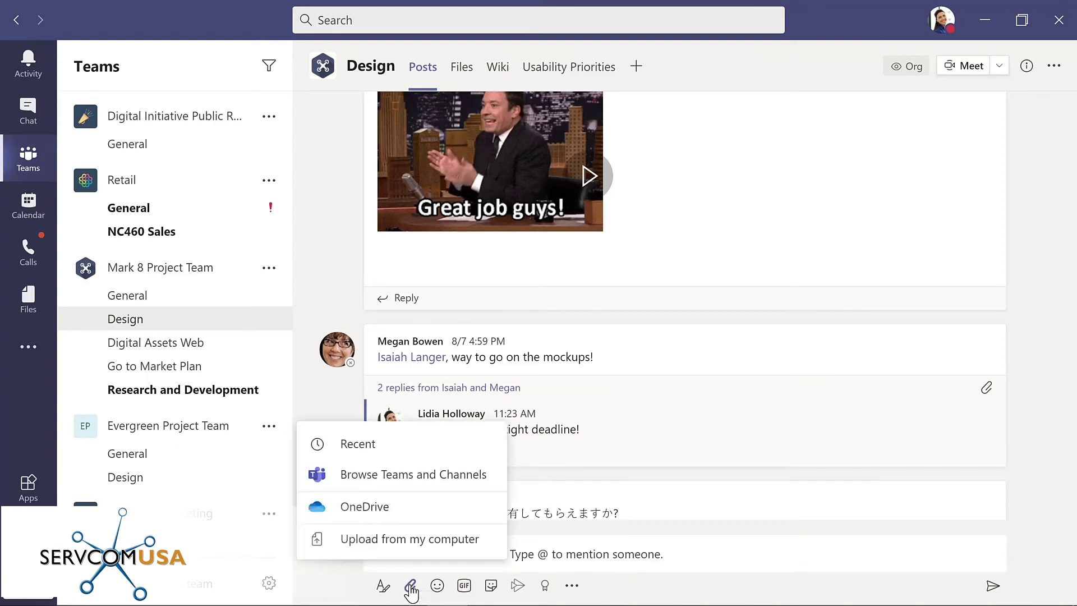
left_click(409, 539)
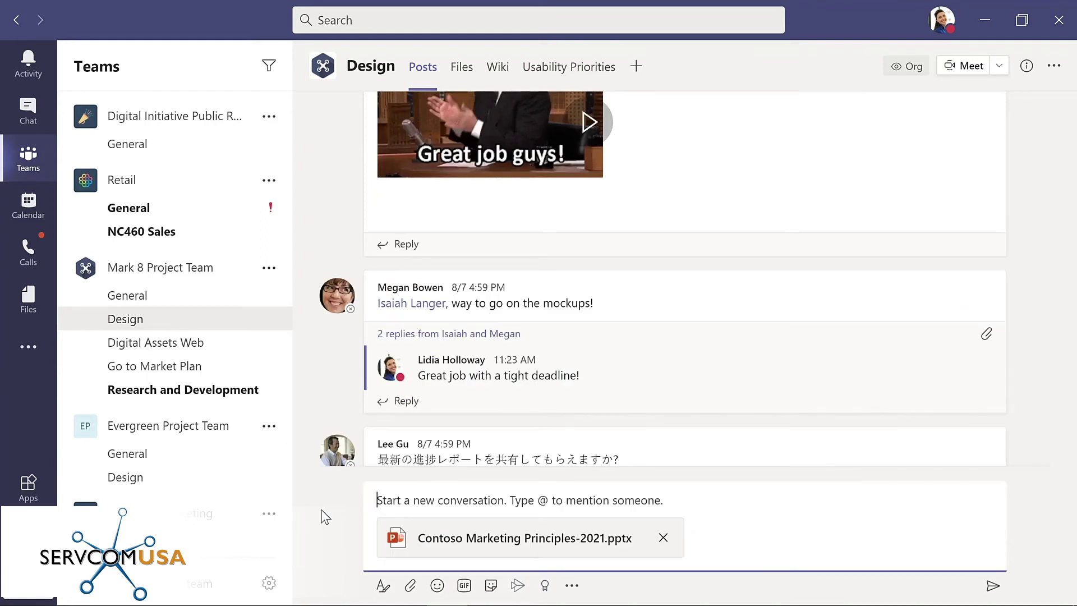
Step: Mention the Design channel, add ", please review this presentation for our upcoming meeting." and send the message
type("@")
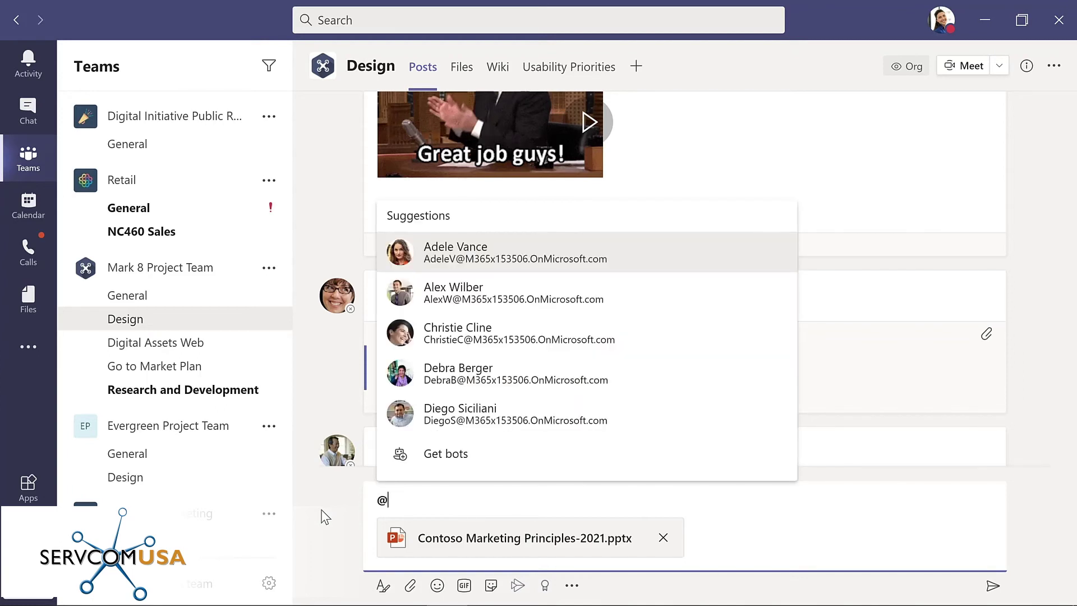
type("chann")
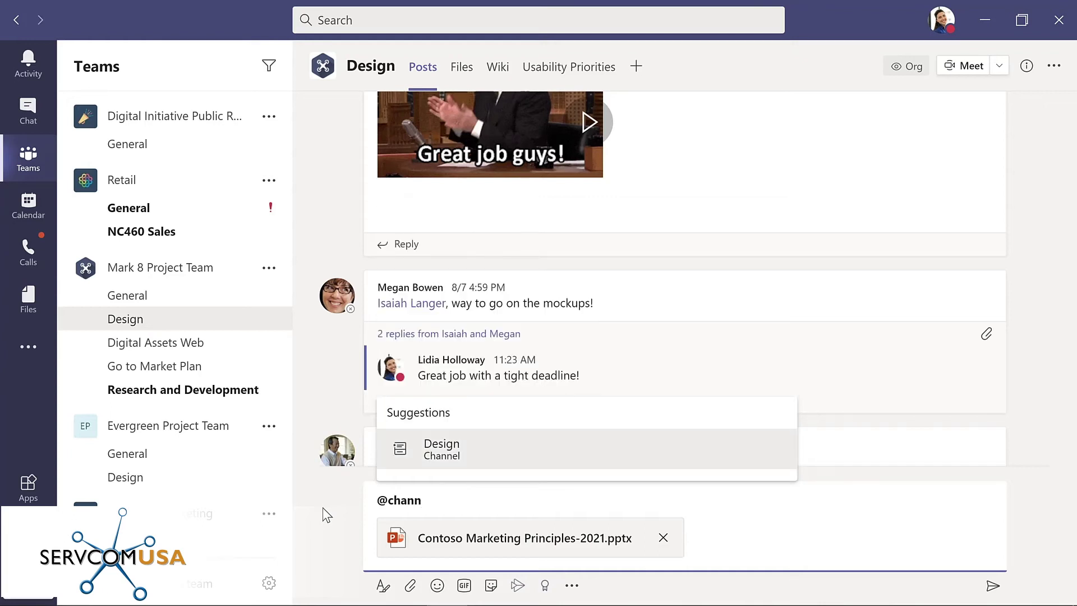
left_click(452, 456)
type(", please review this presentation for our upcoming meeting.")
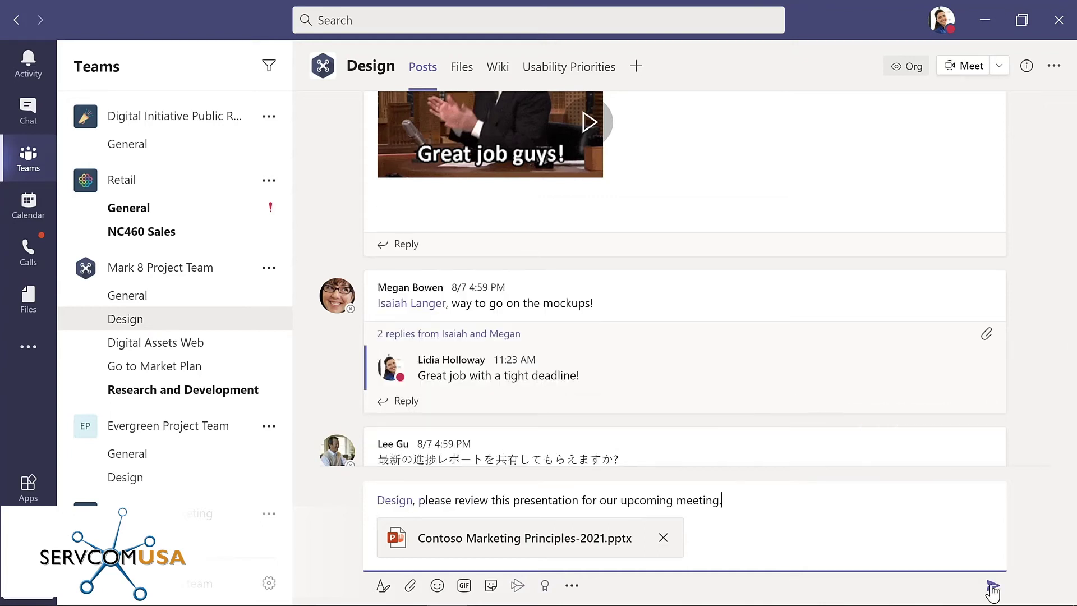
left_click(992, 586)
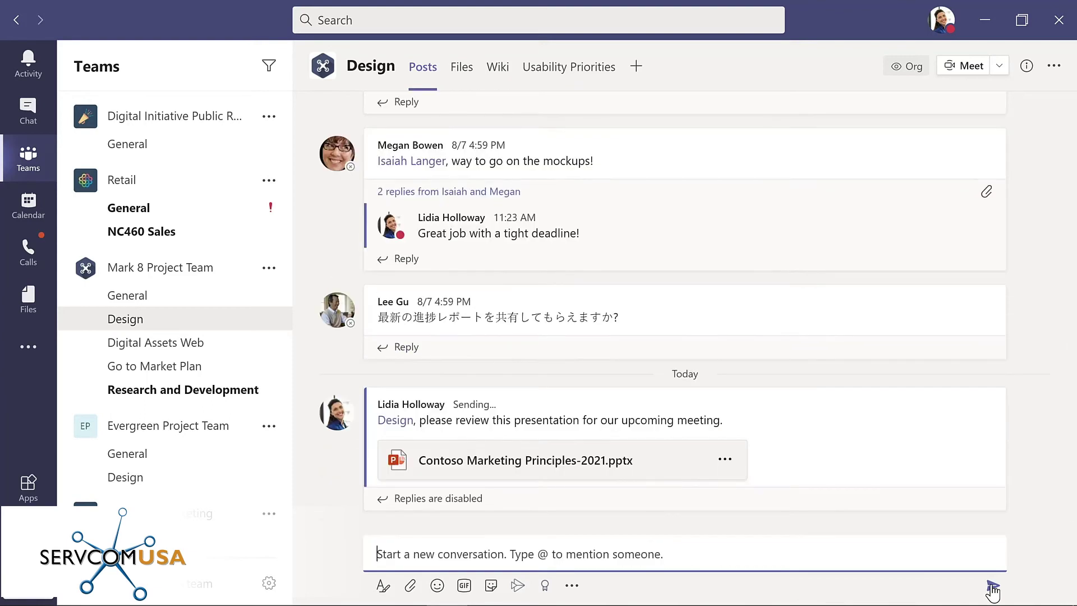
Step: React to the post about the mockups with a heart and look over its additional message actions
mouse_move(813, 161)
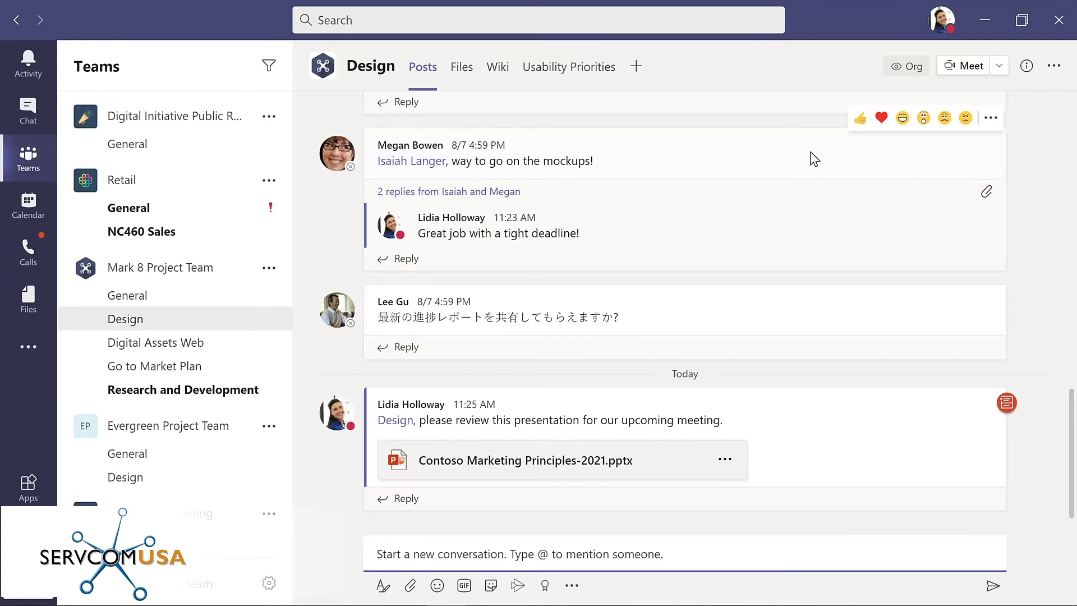
left_click(882, 118)
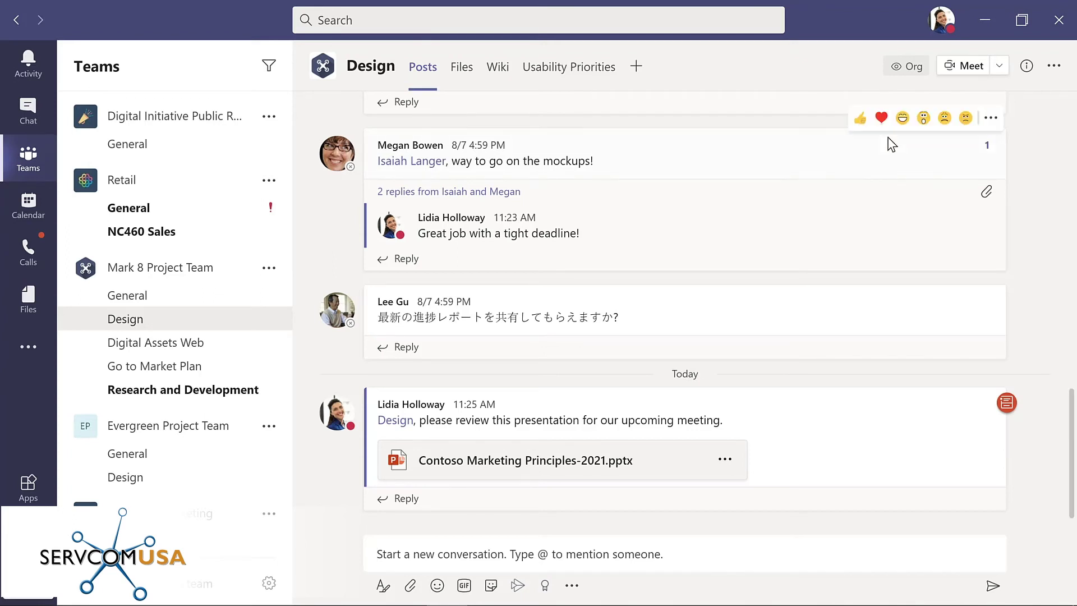
left_click(990, 120)
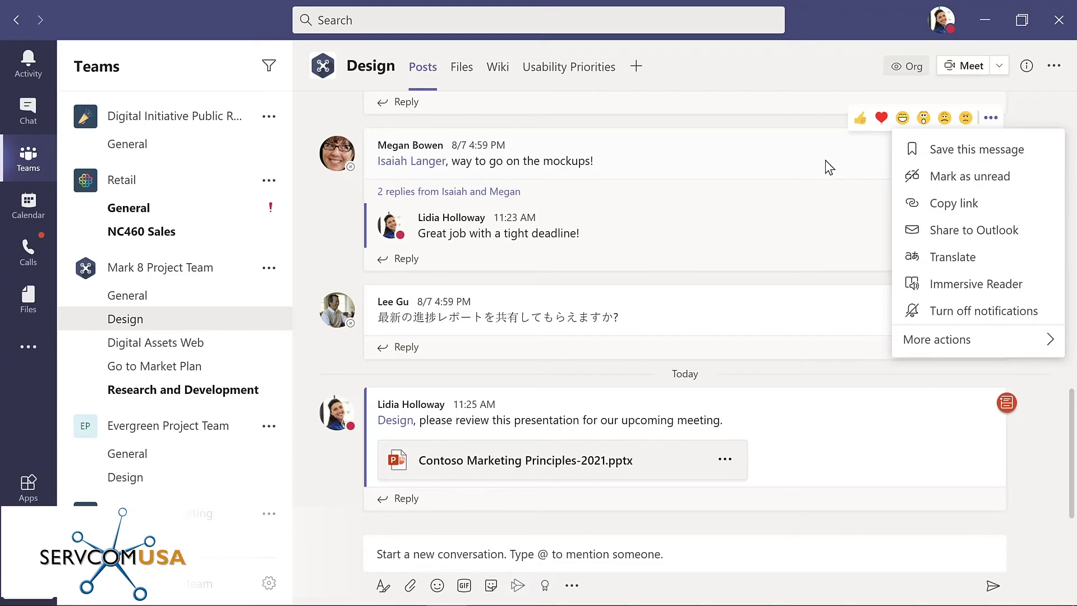
left_click(658, 161)
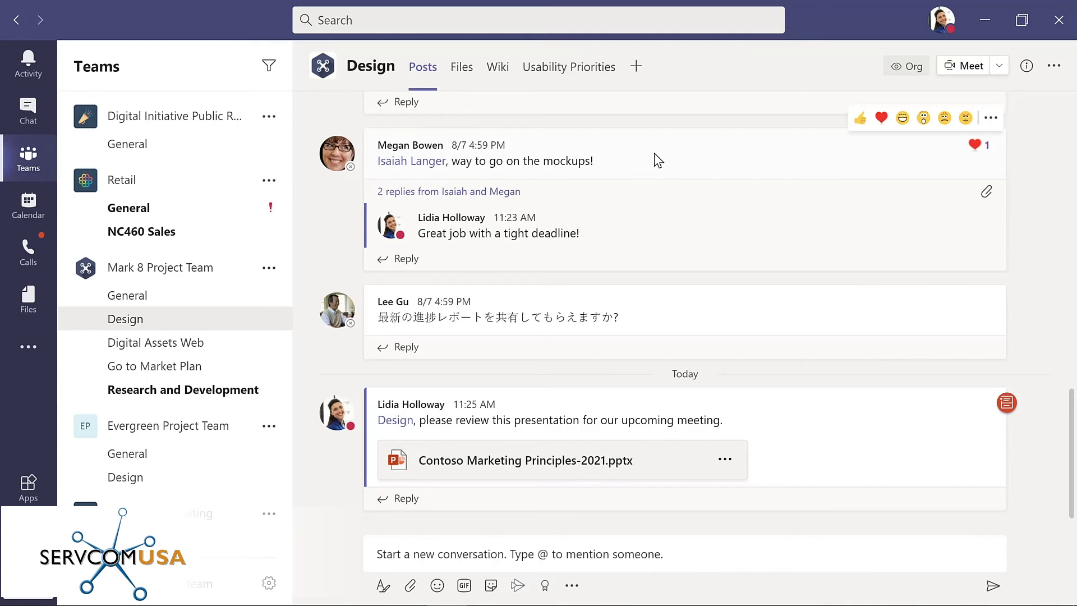
Step: Start a new private chat addressed to the IT admin
left_click(28, 111)
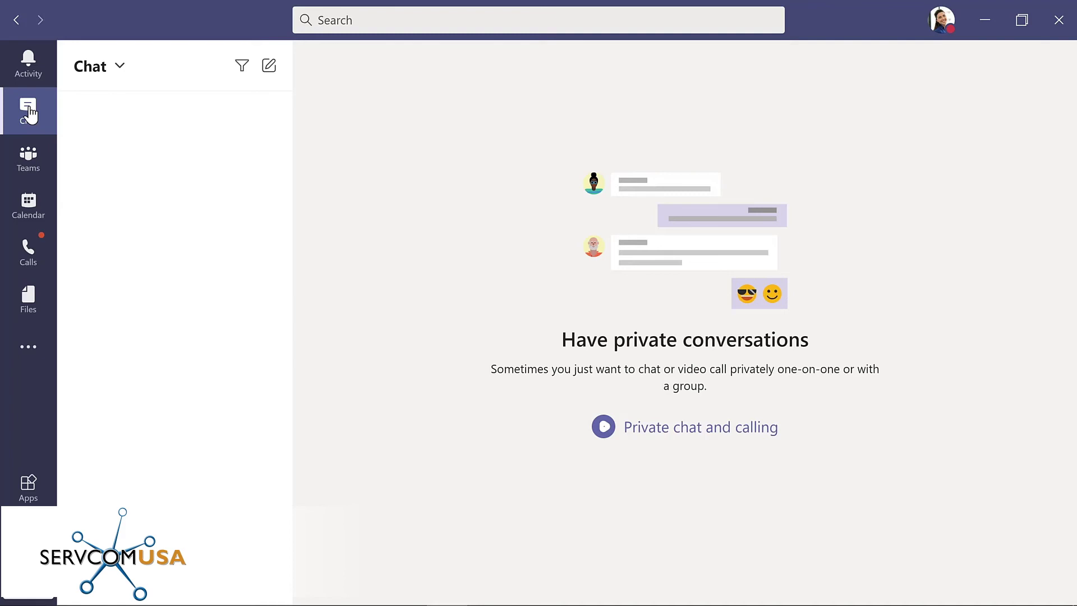
left_click(270, 67)
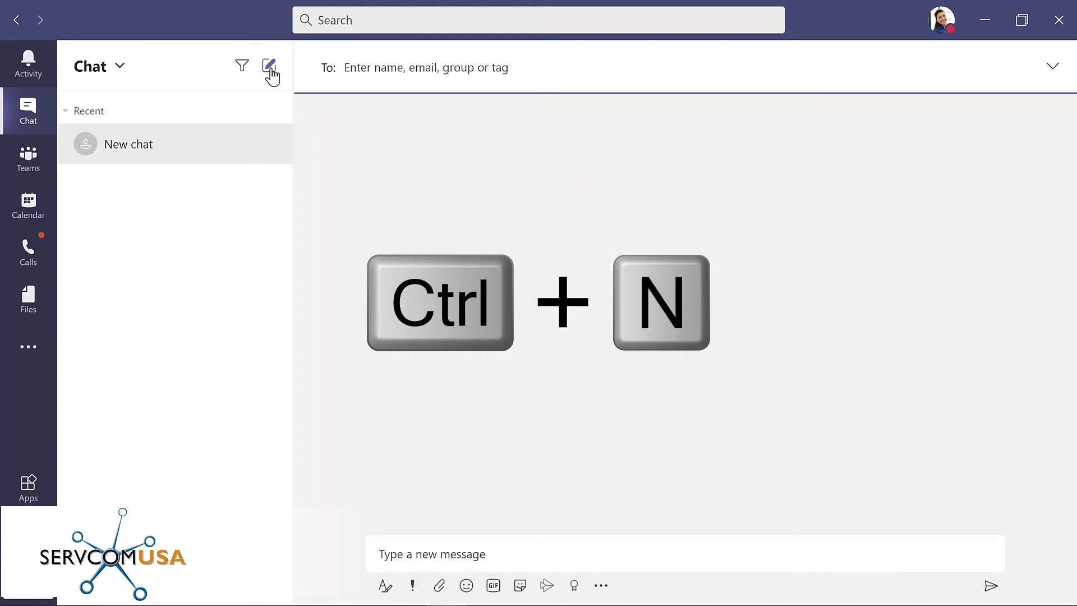
type("all")
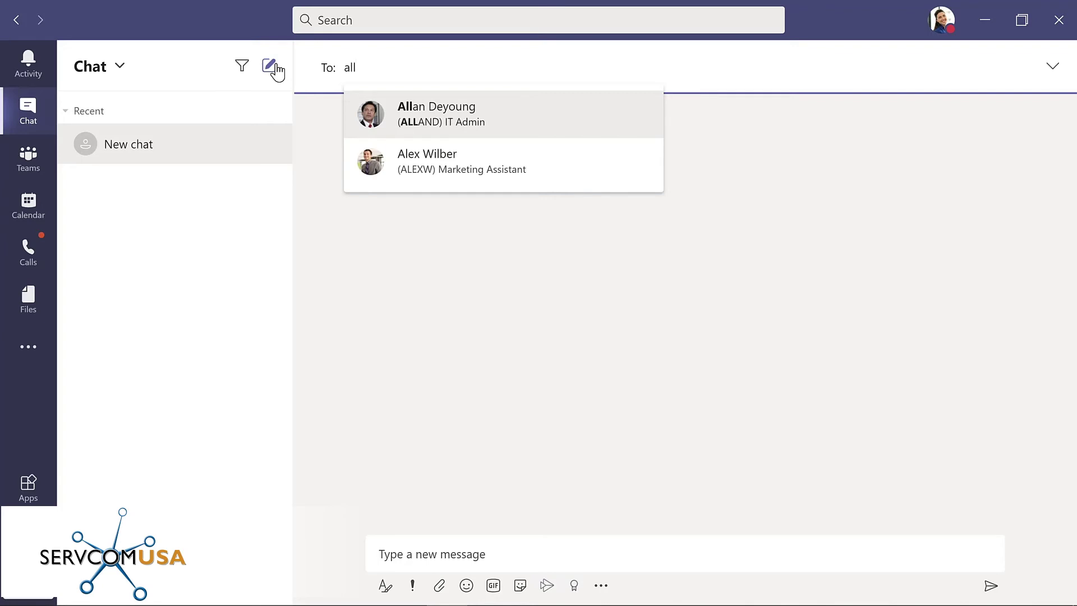
key("Return")
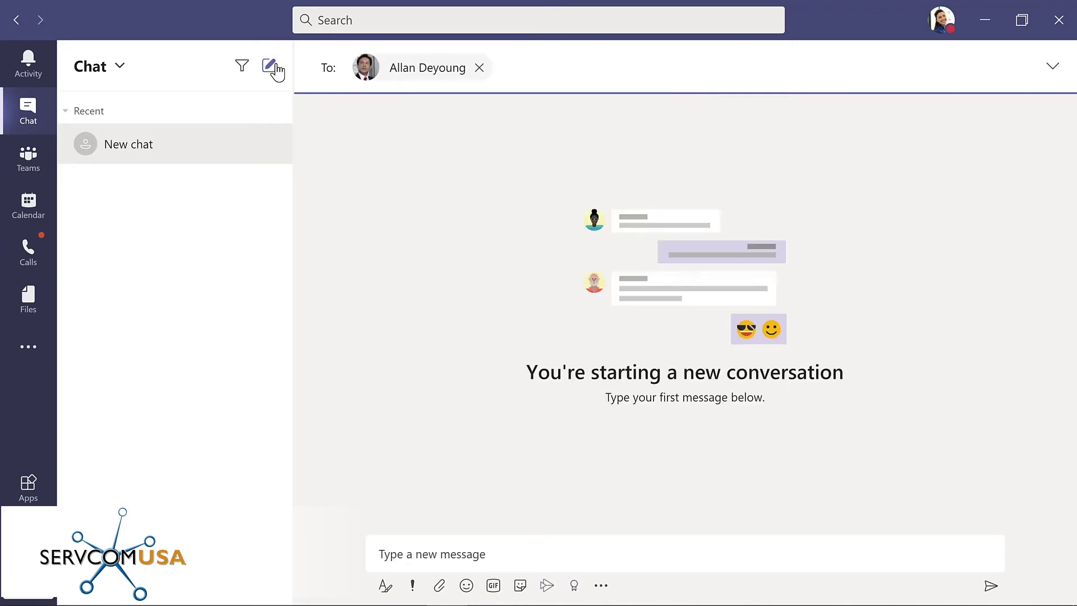
Step: Send the IT admin the message "What's the update on the new laptops for my project team?"
left_click(432, 547)
type("What's the update on the new laptops for my project team?")
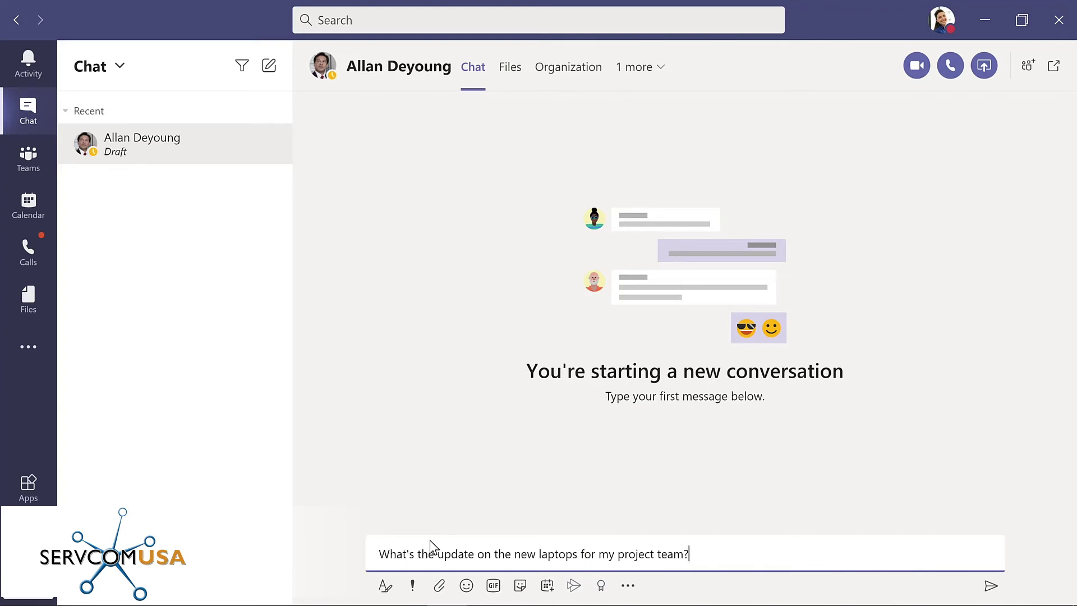
key("Return")
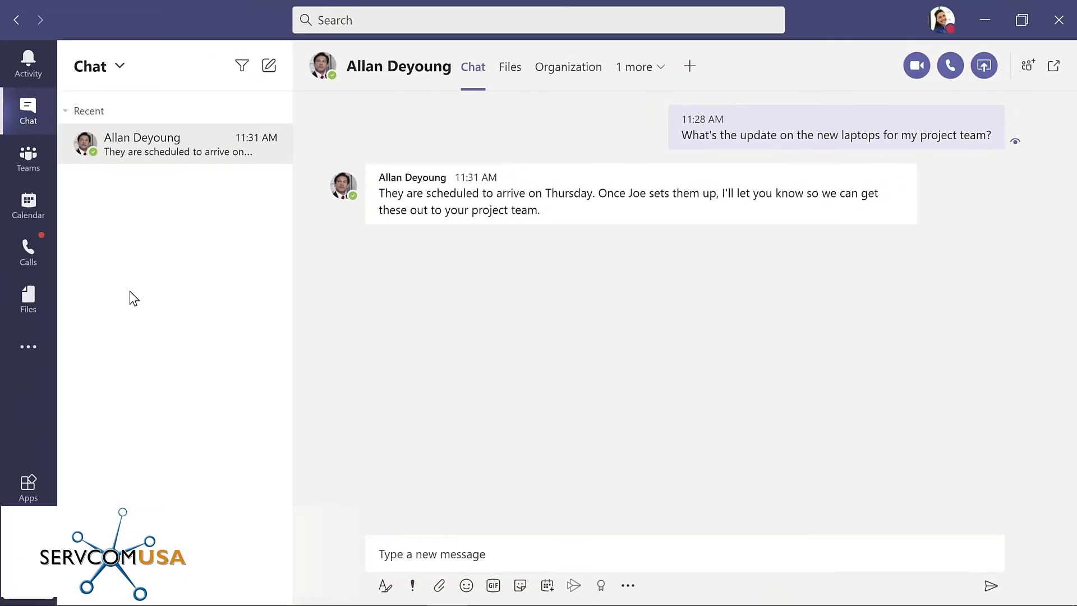
Step: Search for "yay" GIFs and insert the one of people cheering in a doorway into the chat message
left_click(494, 585)
type("yay")
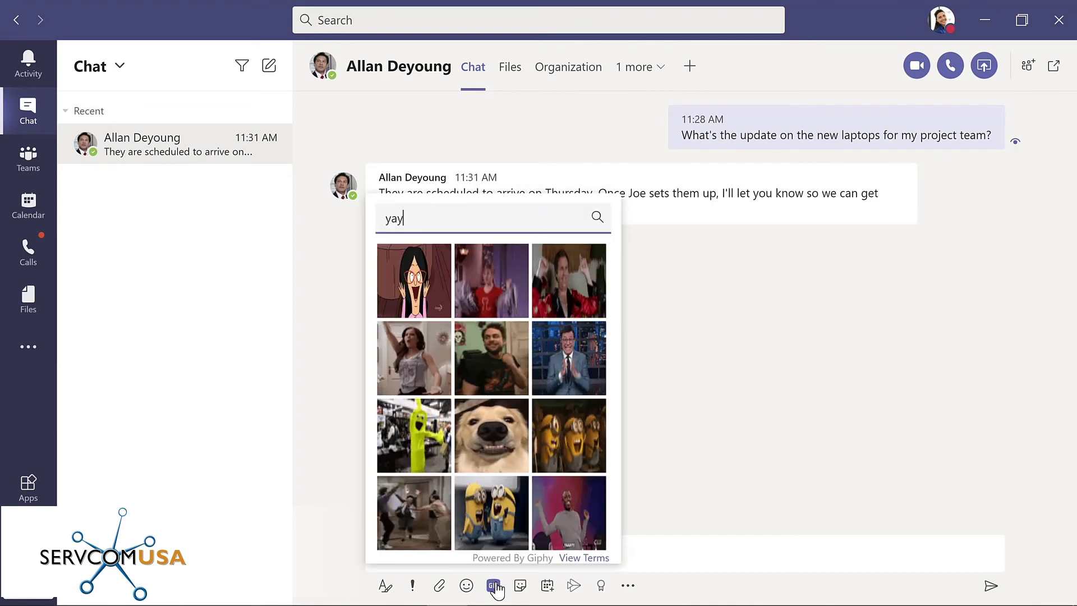
left_click(410, 512)
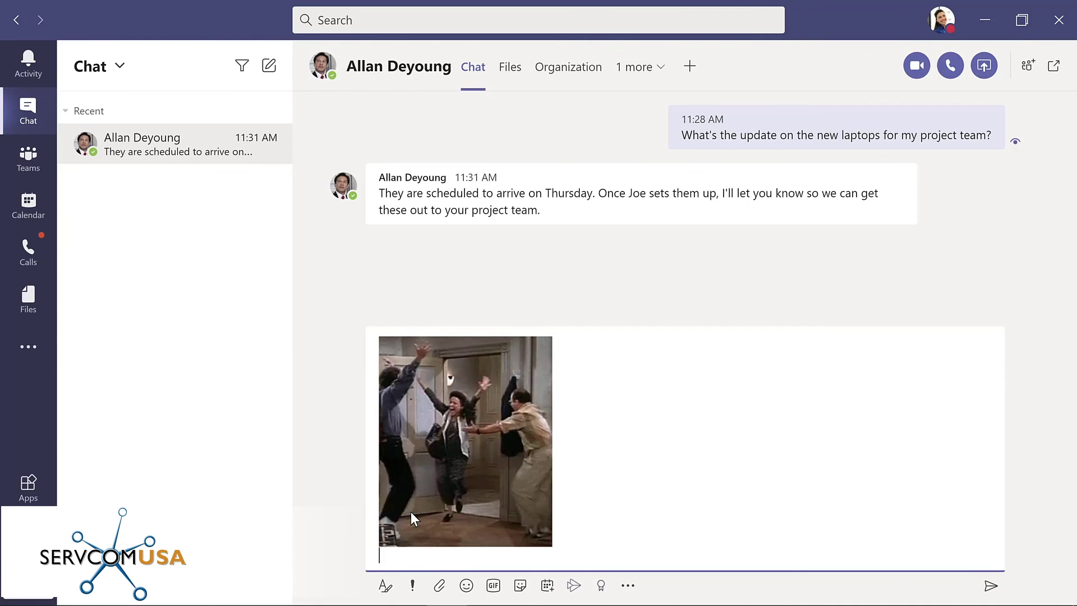
Step: Add the text "Thanks so much!" below the GIF and send the chat message
type("Thanks")
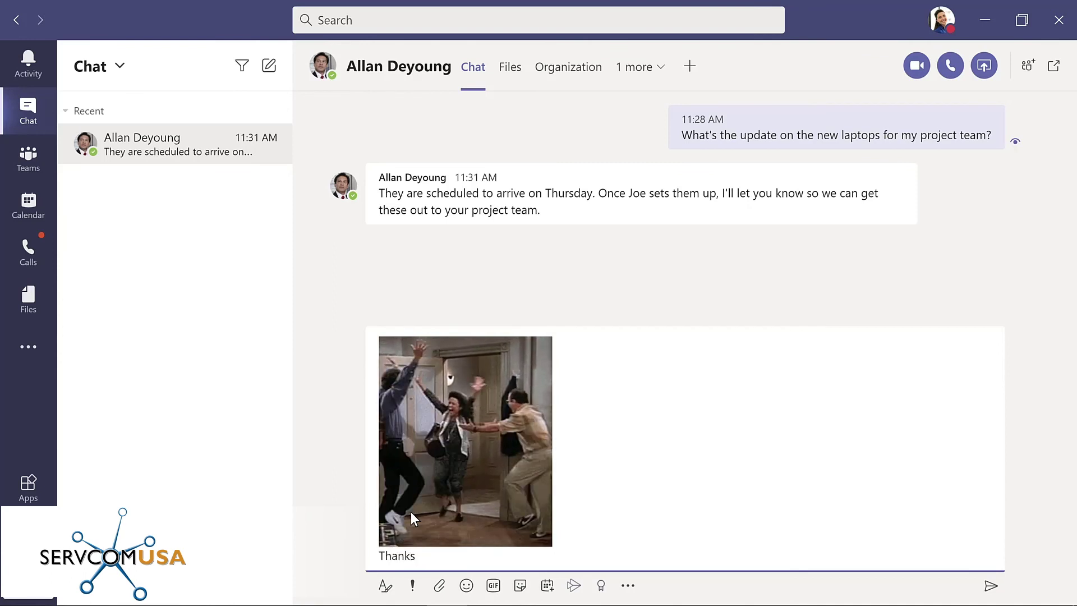
type(" so muc")
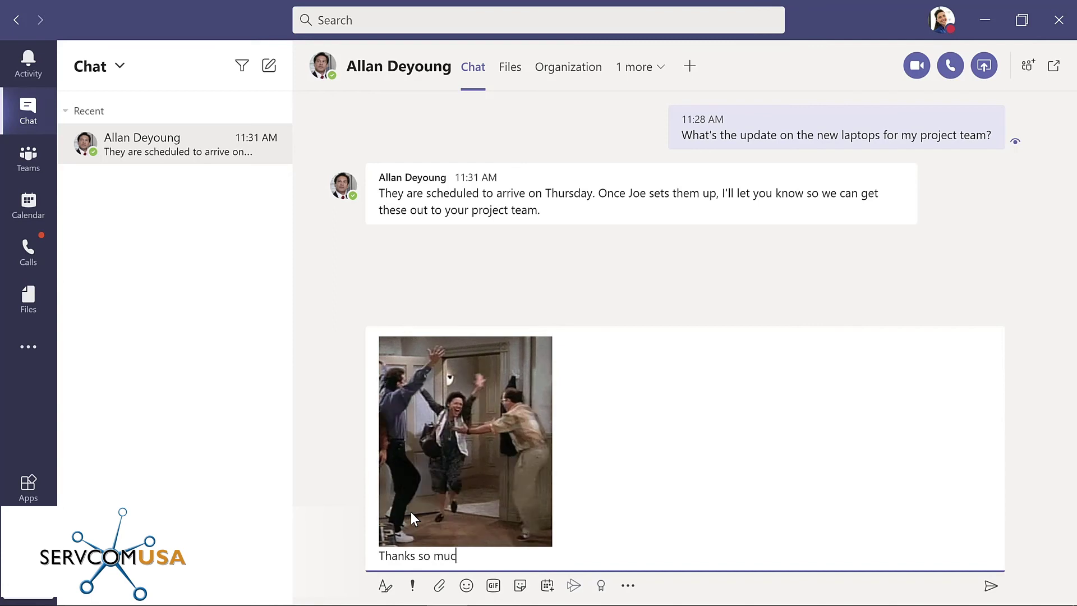
type("h!")
key("Return")
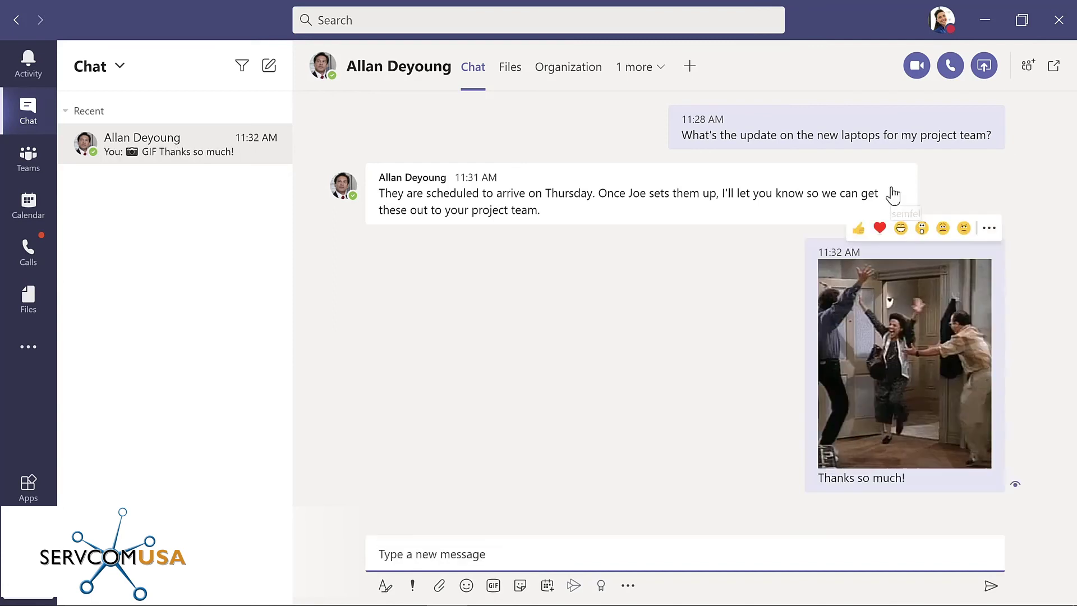
Step: React to the IT admin's laptop update with the laughing emoji and pin the chat
mouse_move(882, 193)
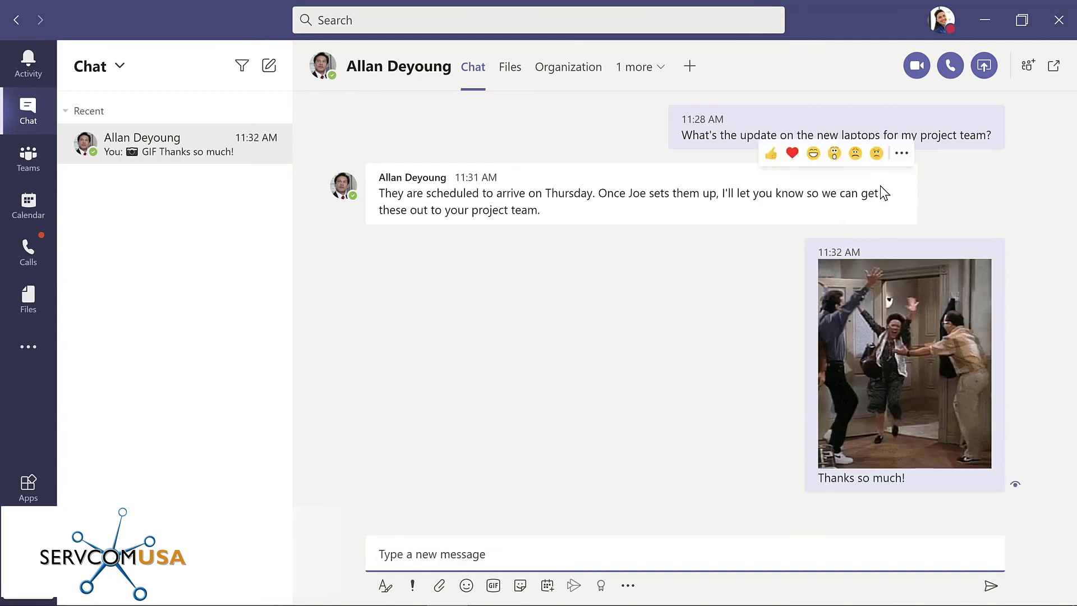
left_click(813, 154)
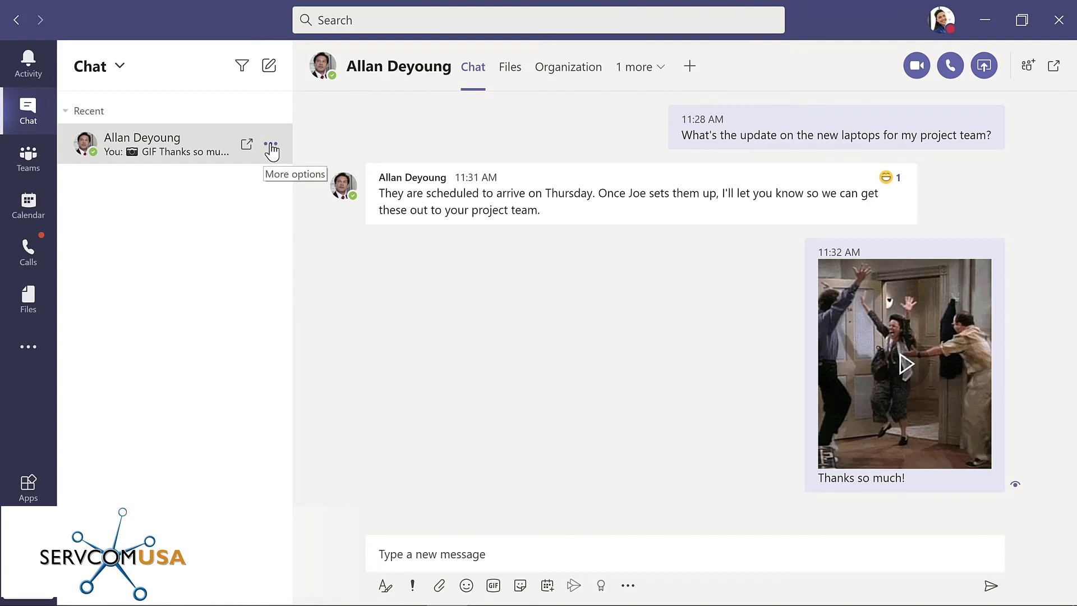
left_click(272, 147)
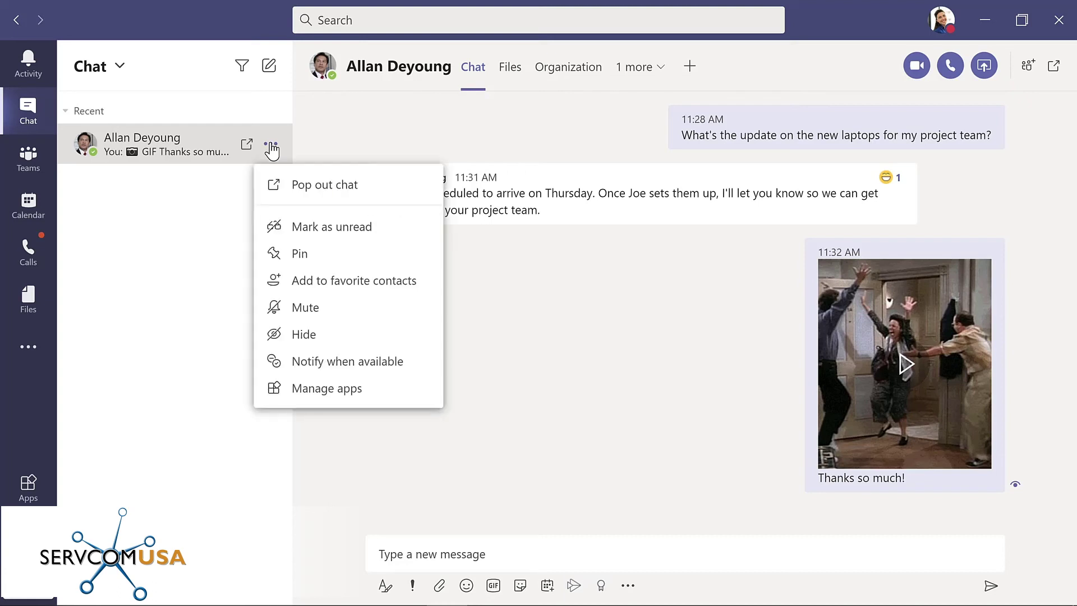
left_click(294, 256)
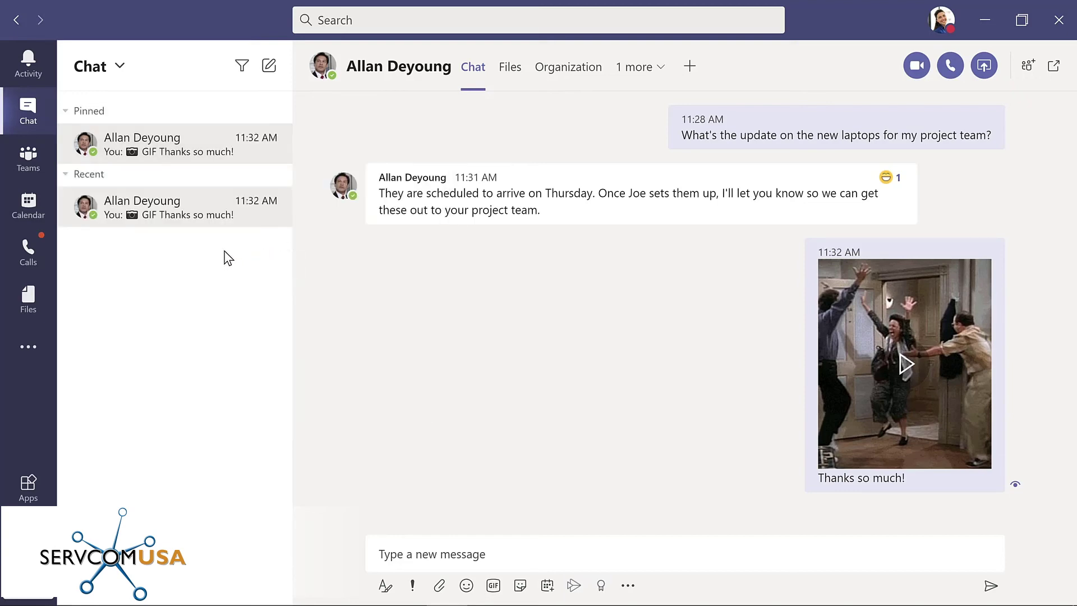
Step: Open the calendar and compare its Week view with the Work week view, ending on Work week
left_click(39, 209)
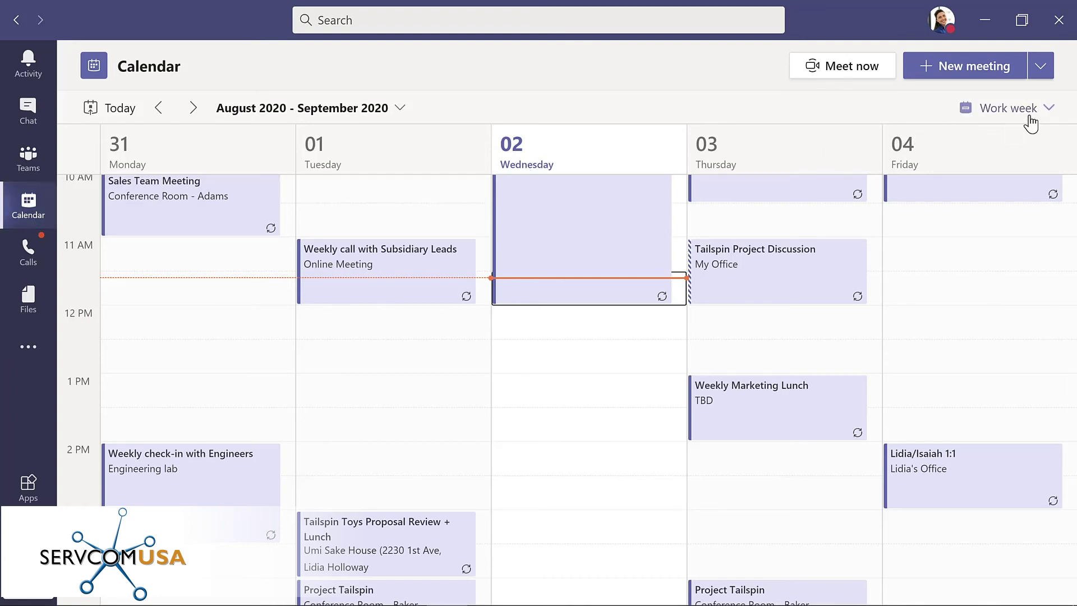
left_click(1047, 112)
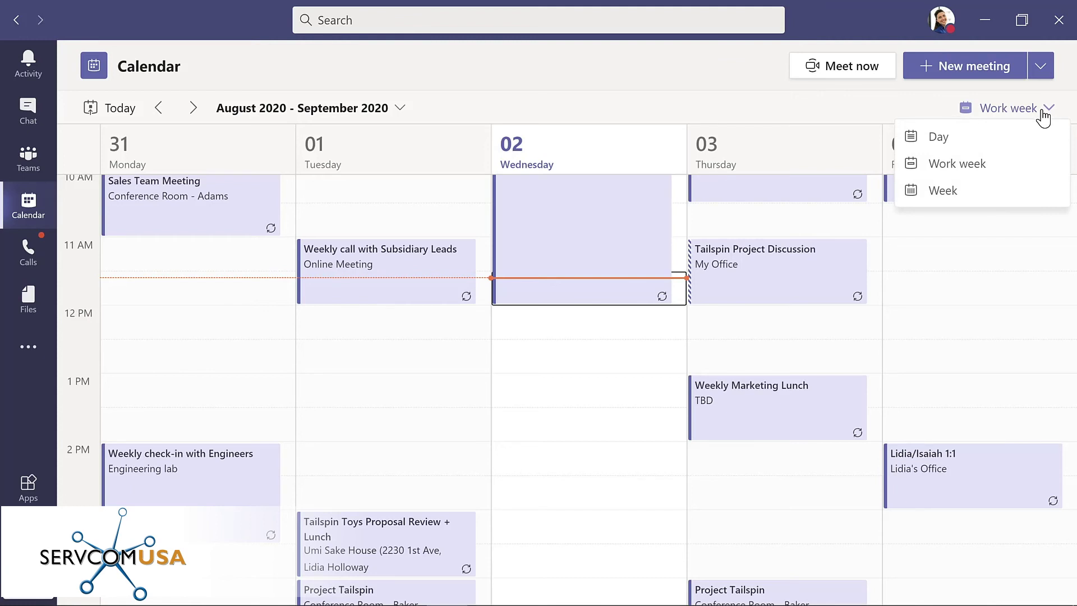
left_click(966, 192)
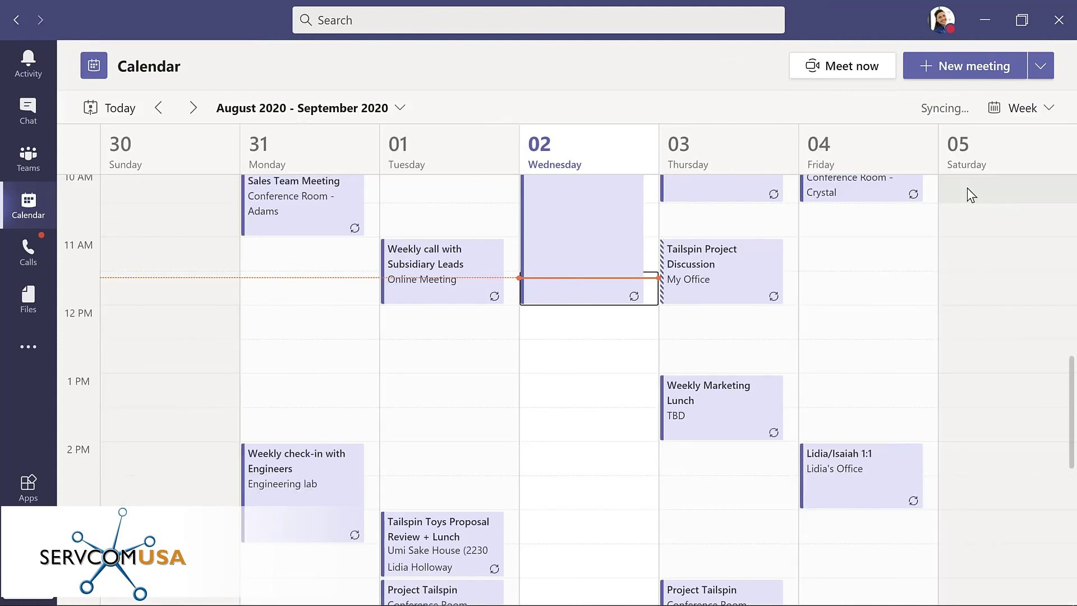
left_click(1047, 109)
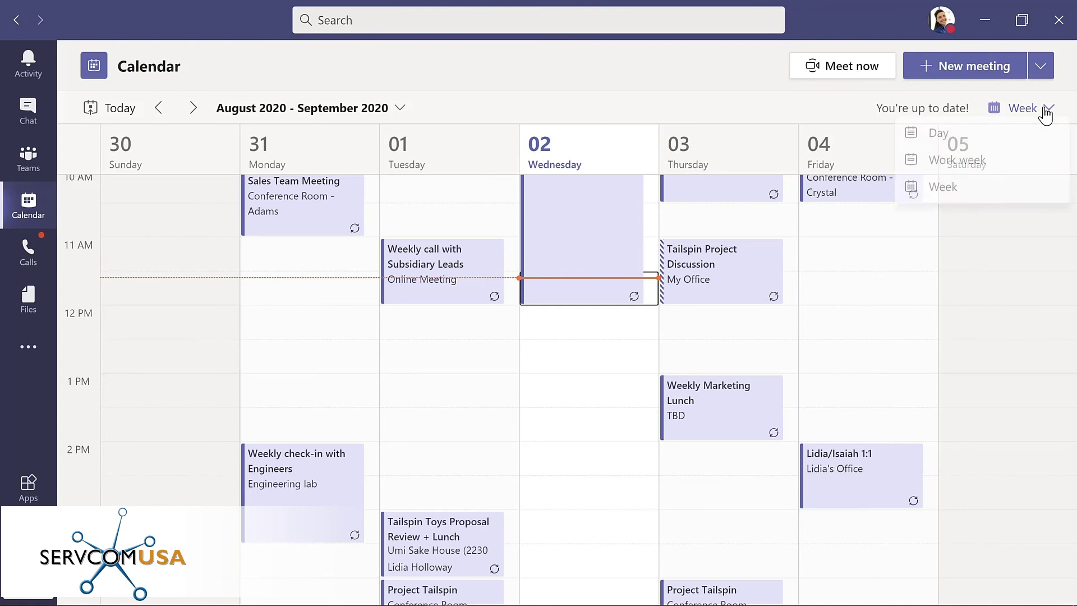
left_click(992, 163)
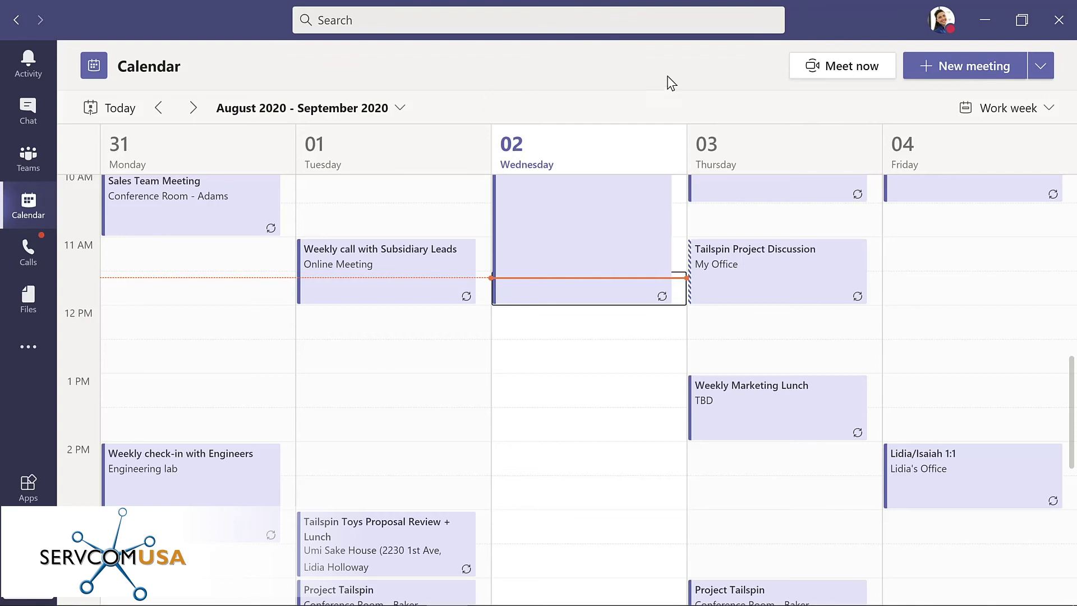
Step: Create a new meeting titled "Evergreen Design Meeting" and add the four project team members as required attendees
left_click(953, 64)
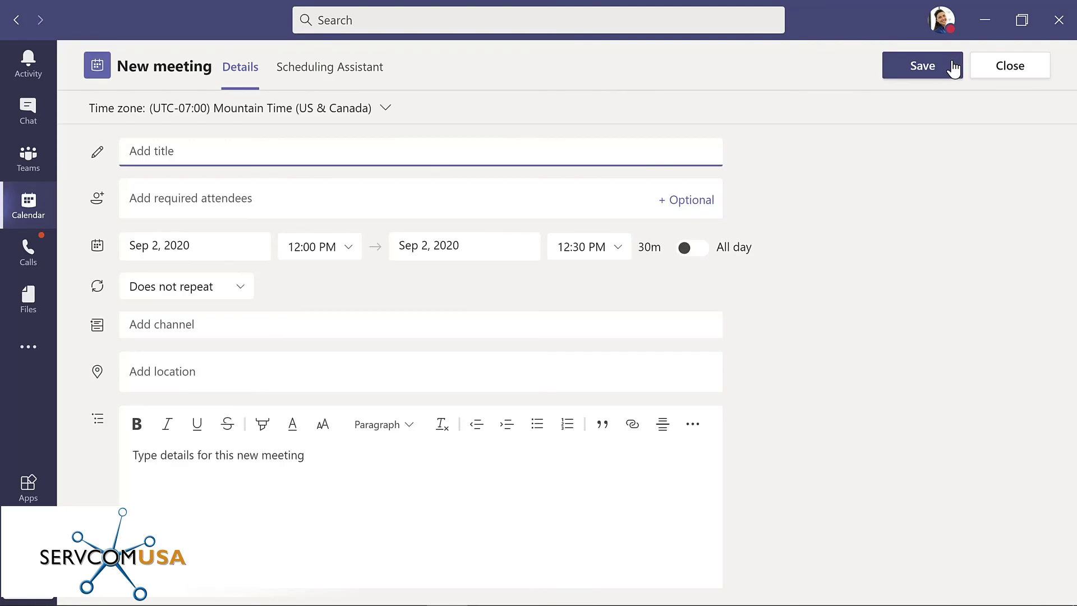
type("Evergreen Design Meeting")
left_click(265, 196)
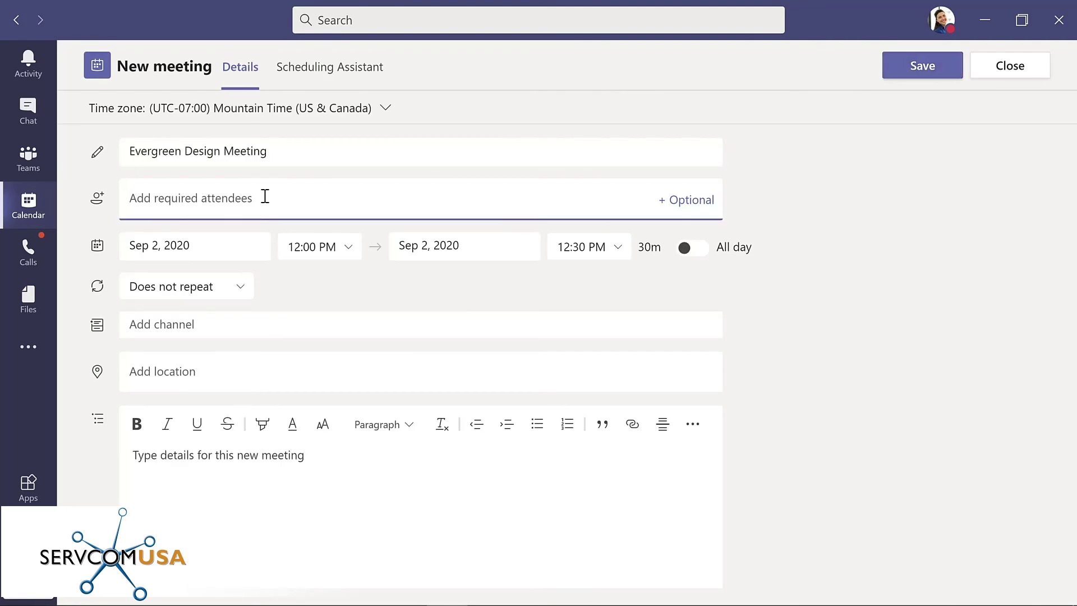
type("lynn")
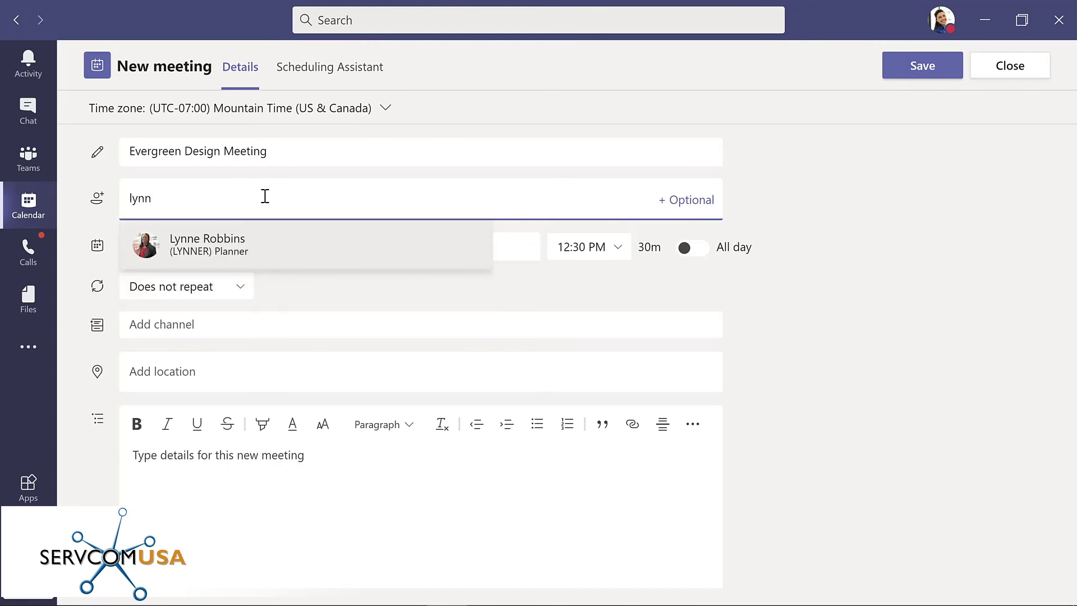
key("Return")
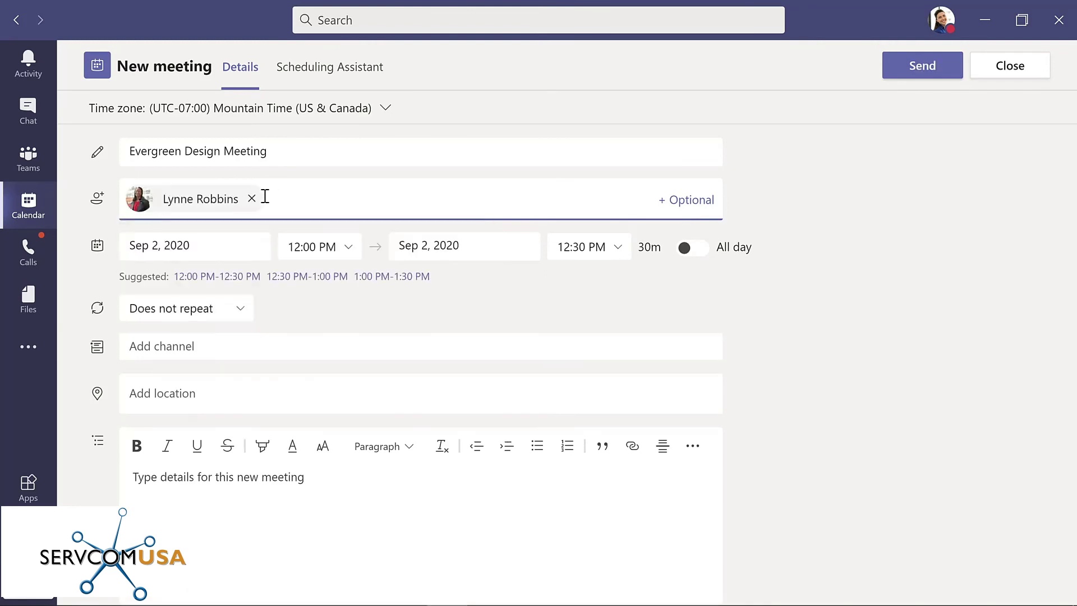
key("ctrl+v")
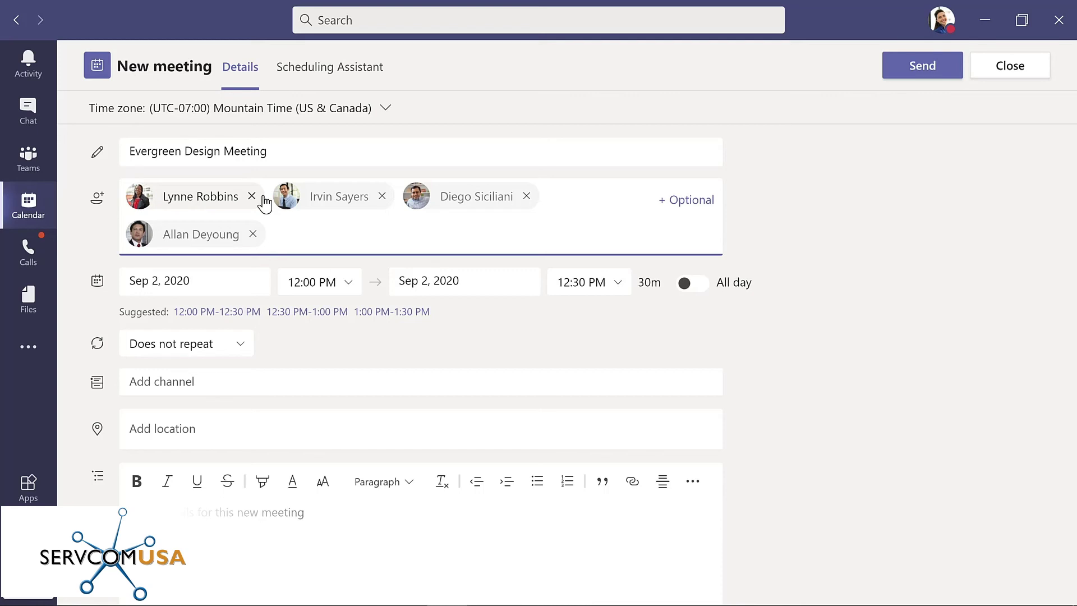
Step: Set the meeting date to Sep 8, 2020 and extend its end time to 1:00 PM in the Scheduling Assistant
left_click(227, 276)
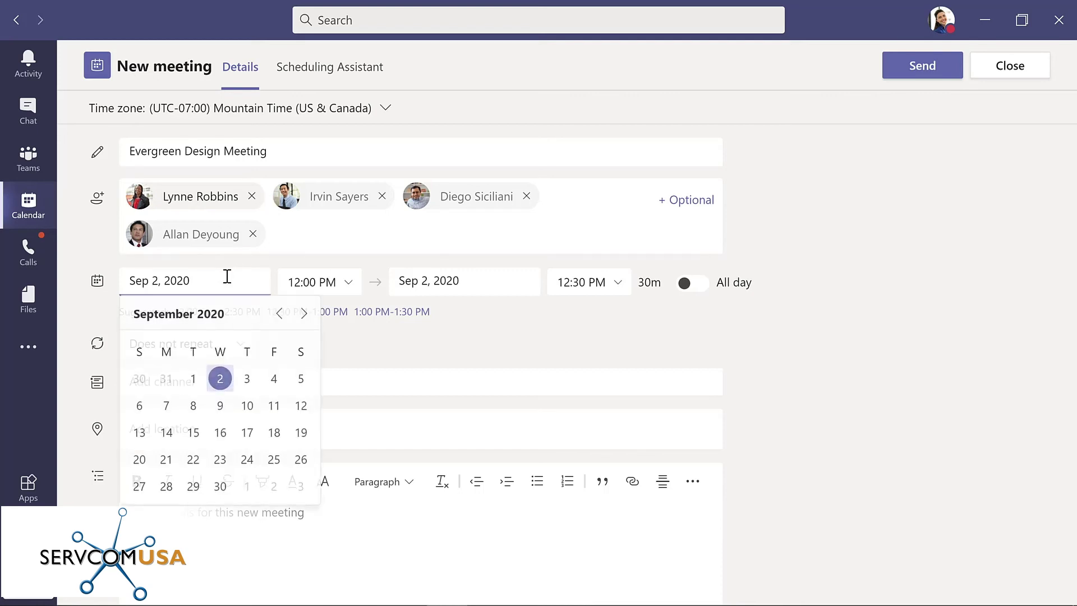
left_click(193, 405)
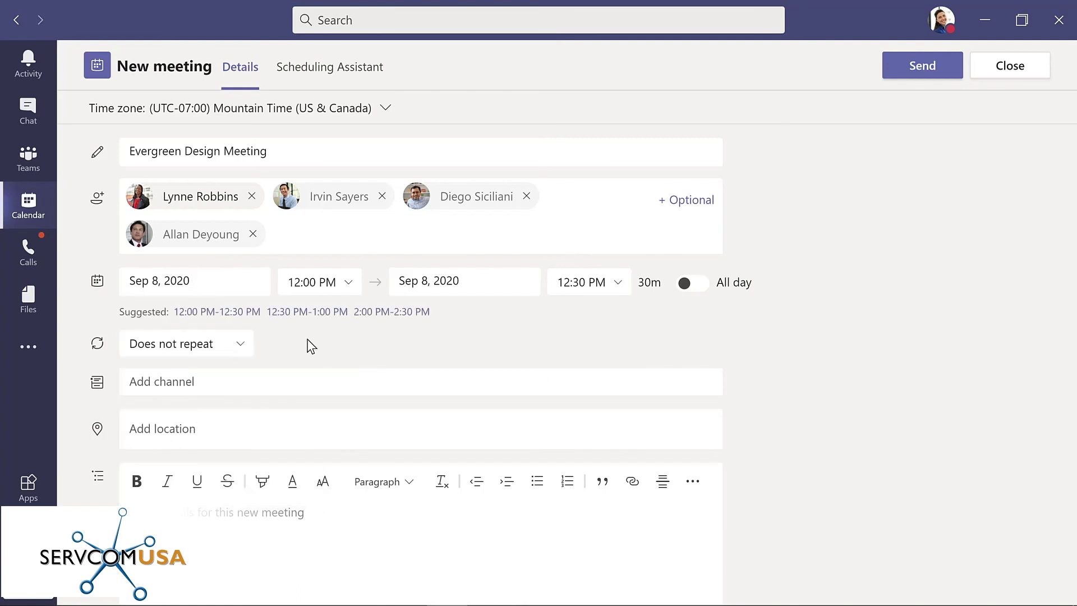
left_click(316, 68)
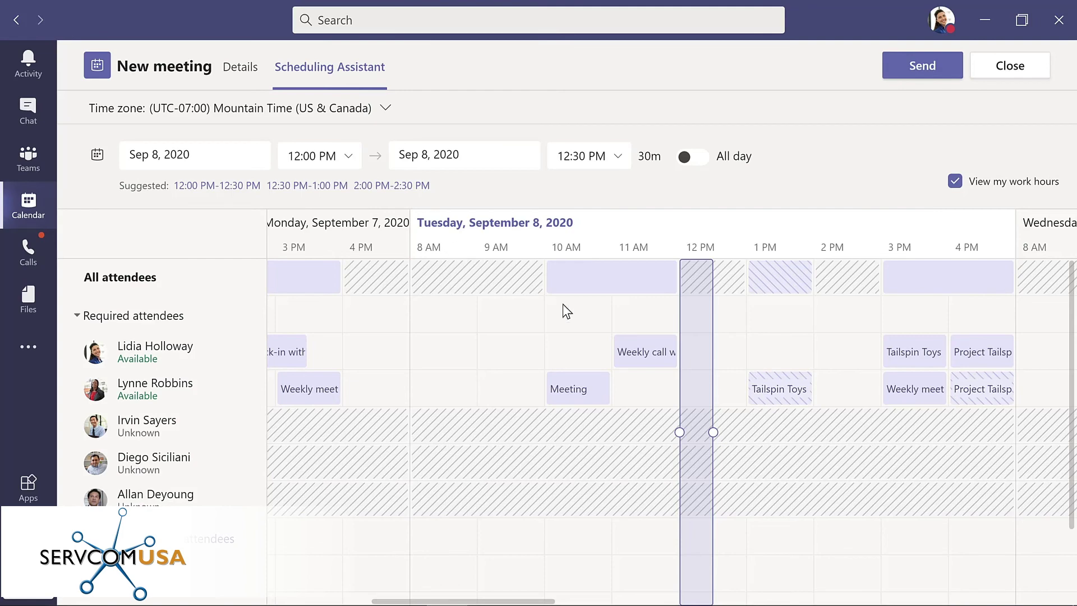
left_click_drag(713, 432, 750, 433)
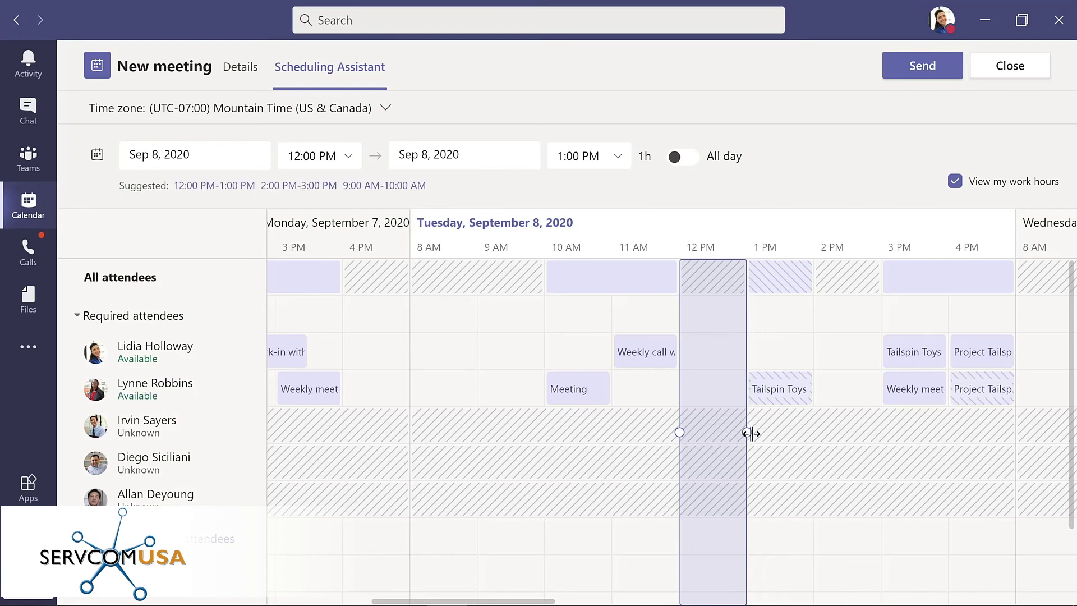
Step: Assign the meeting to the Design channel of Evergreen Project Team in the meeting details
left_click(241, 69)
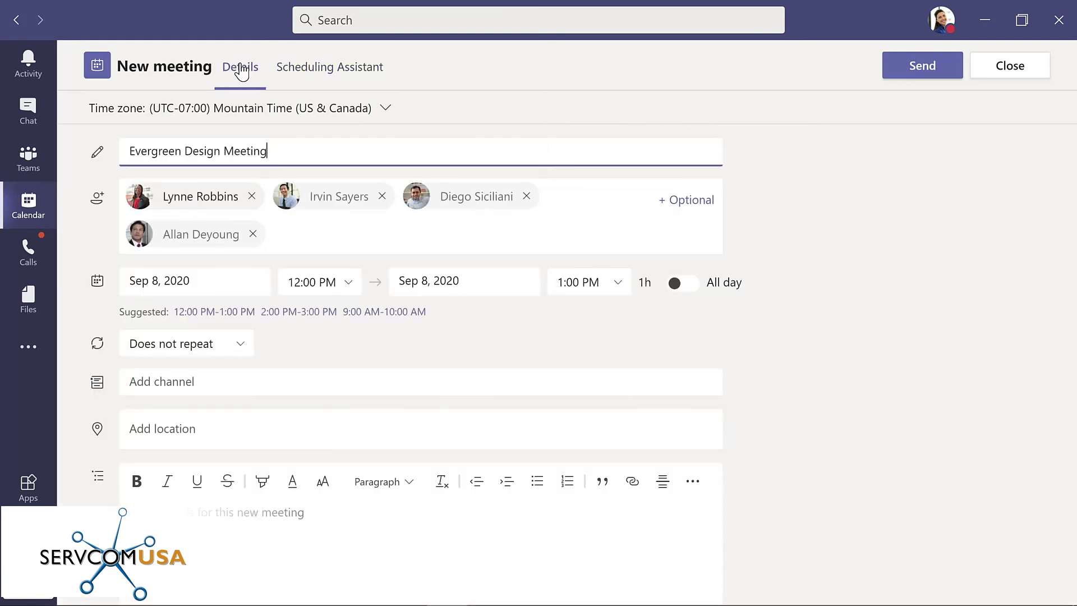
left_click(252, 382)
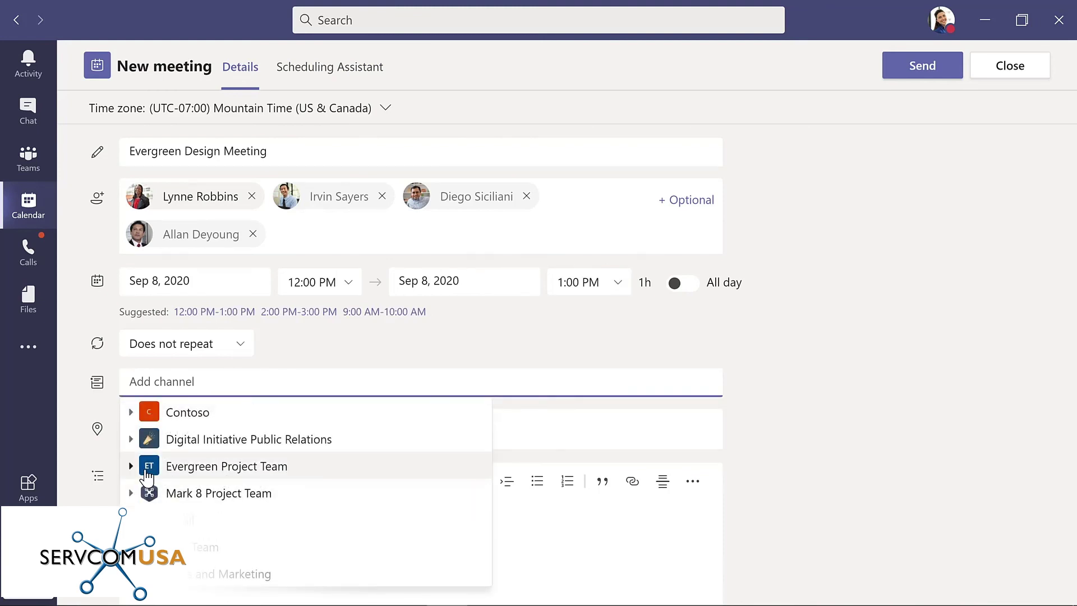
left_click(132, 469)
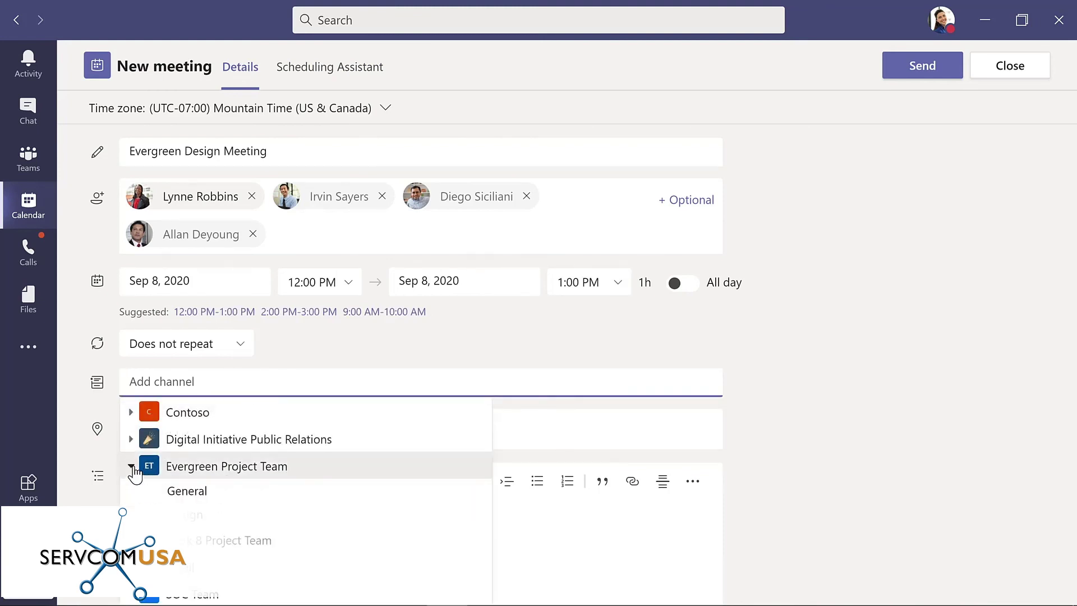
left_click(195, 521)
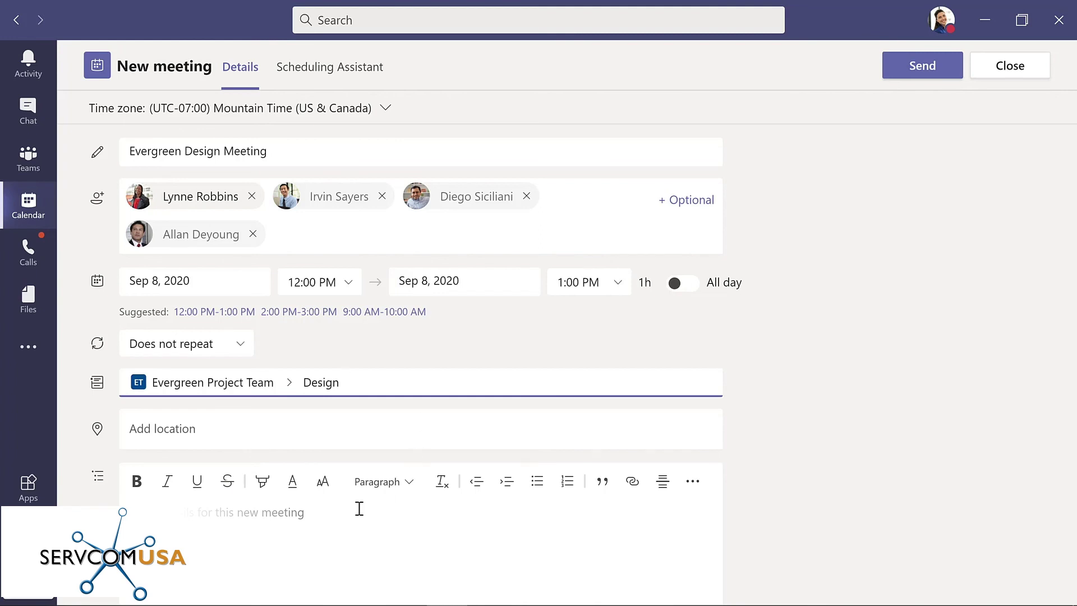
Step: Enter "Weekly meeting for design team" as the meeting description and send the invitation
left_click(297, 512)
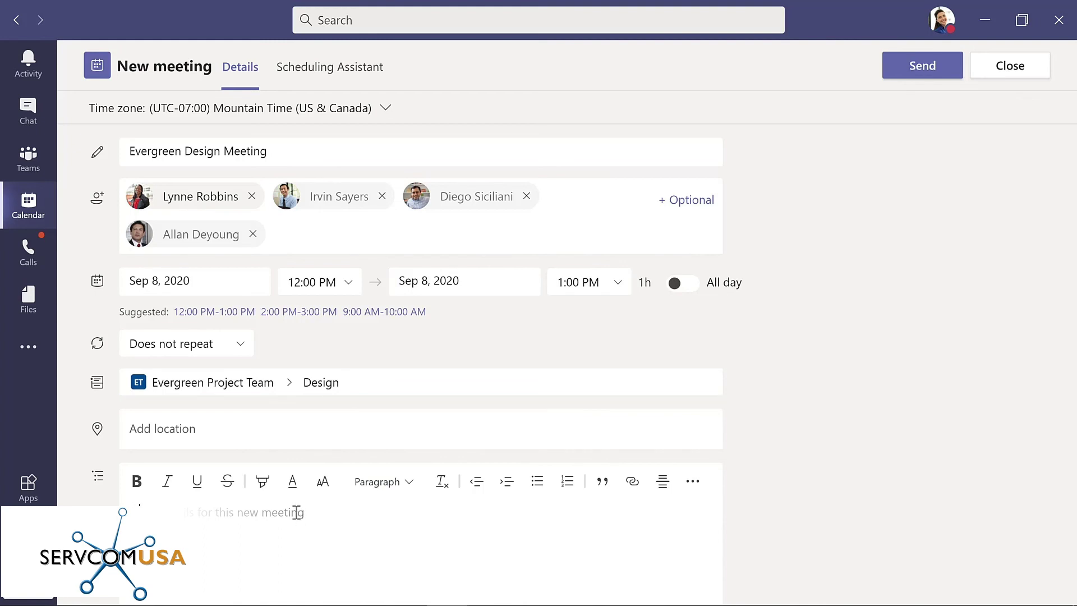
type("Weekly meeting for design team")
left_click(913, 68)
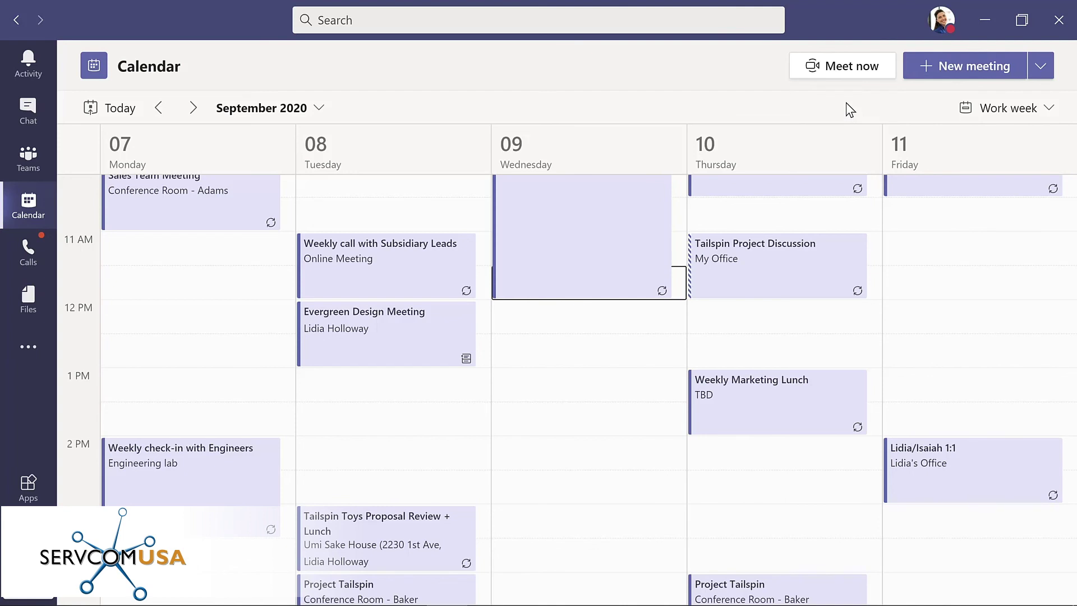
Step: Start an instant meeting titled "Updates to planning document" in the Mark 8 Project Team's Design channel and open its additional meeting actions
left_click(31, 160)
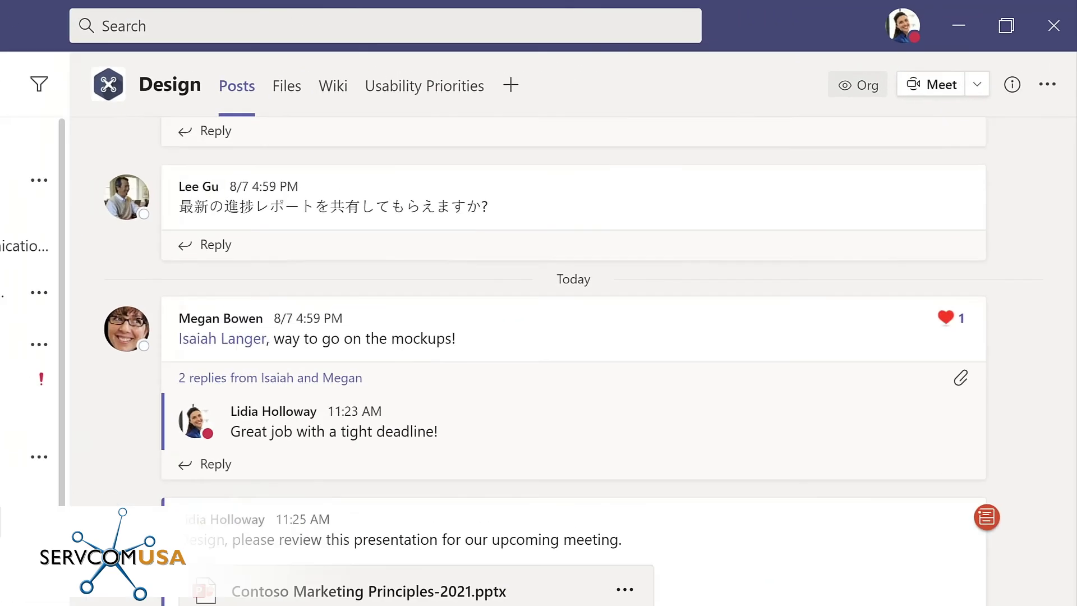
left_click(999, 66)
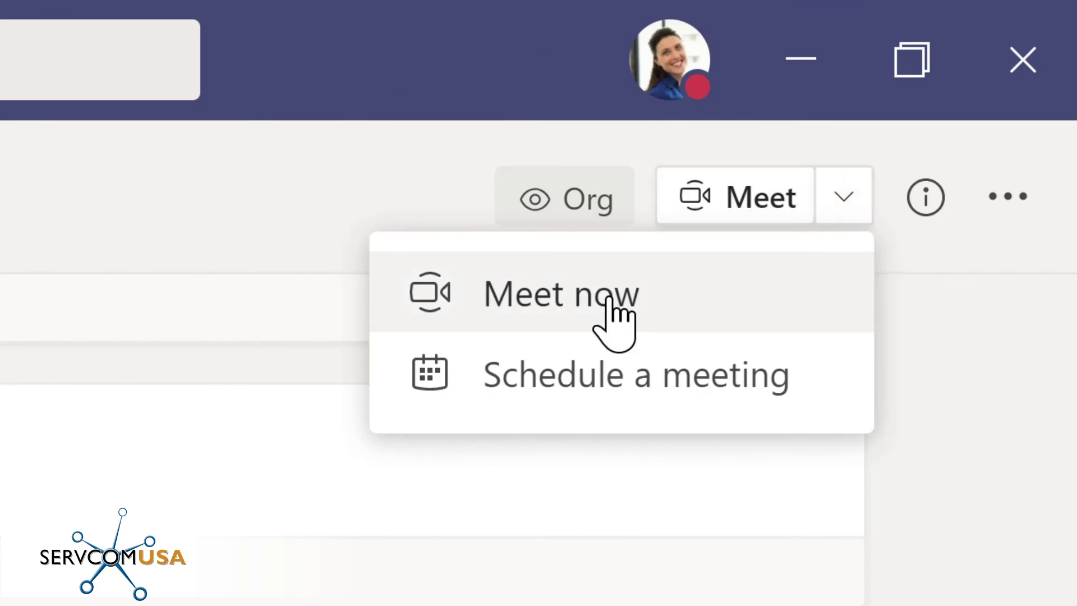
left_click(566, 306)
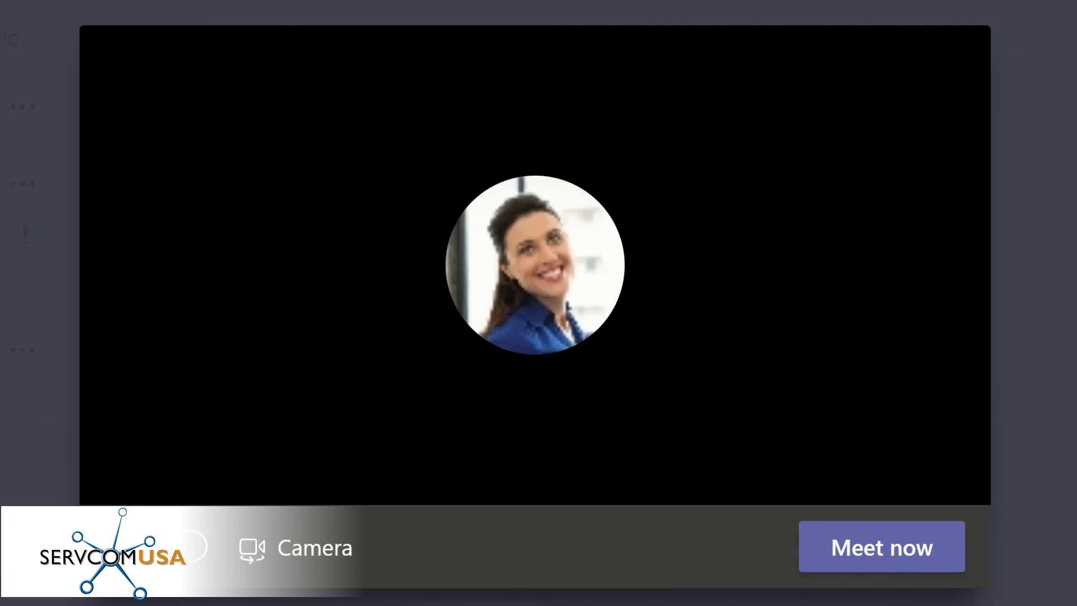
type("Updates ")
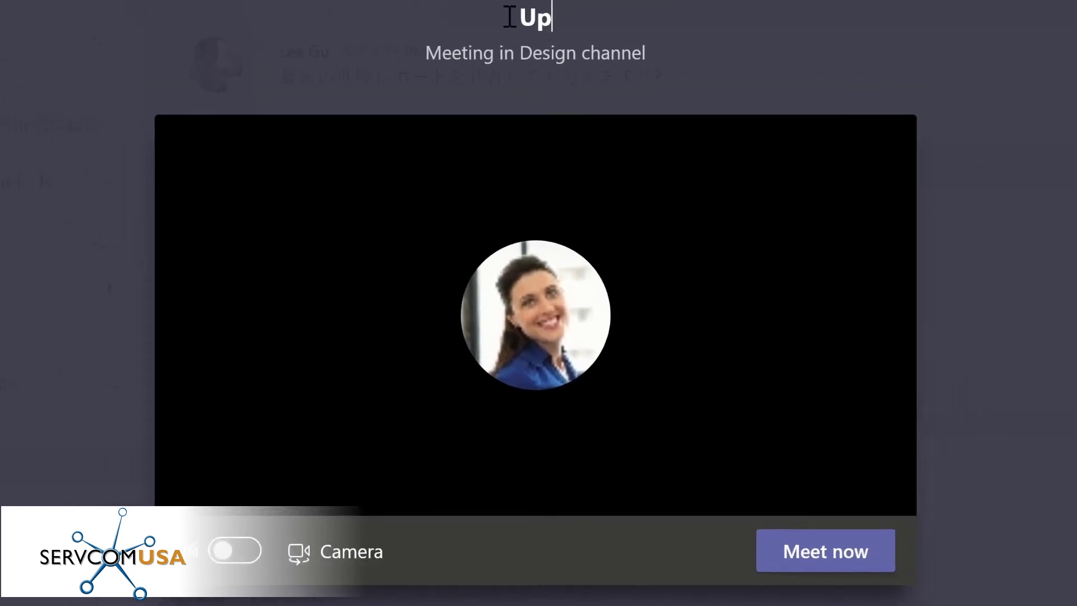
type("to planning document")
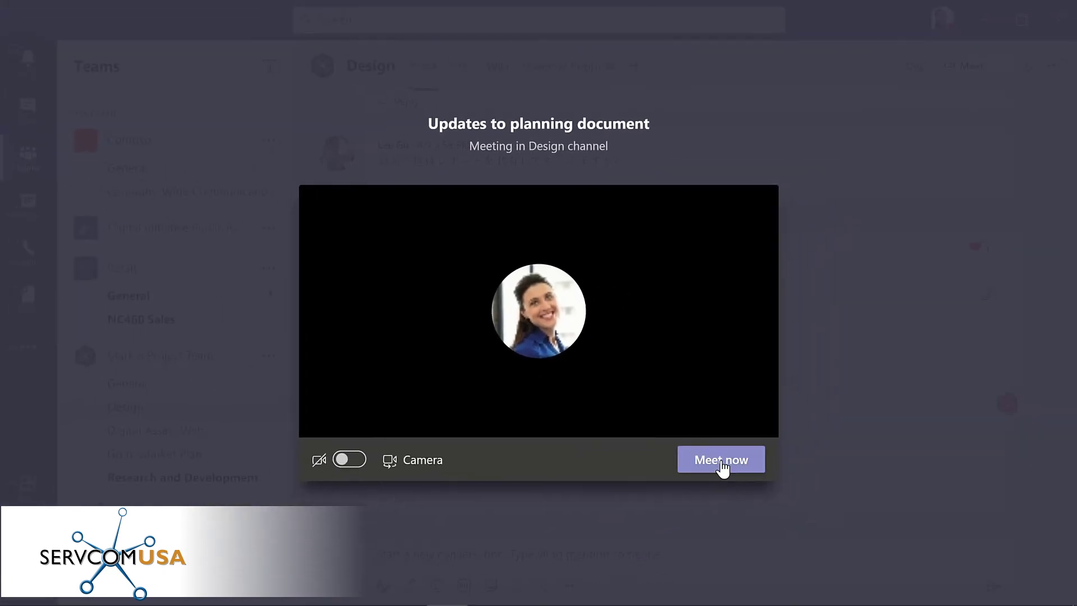
left_click(777, 523)
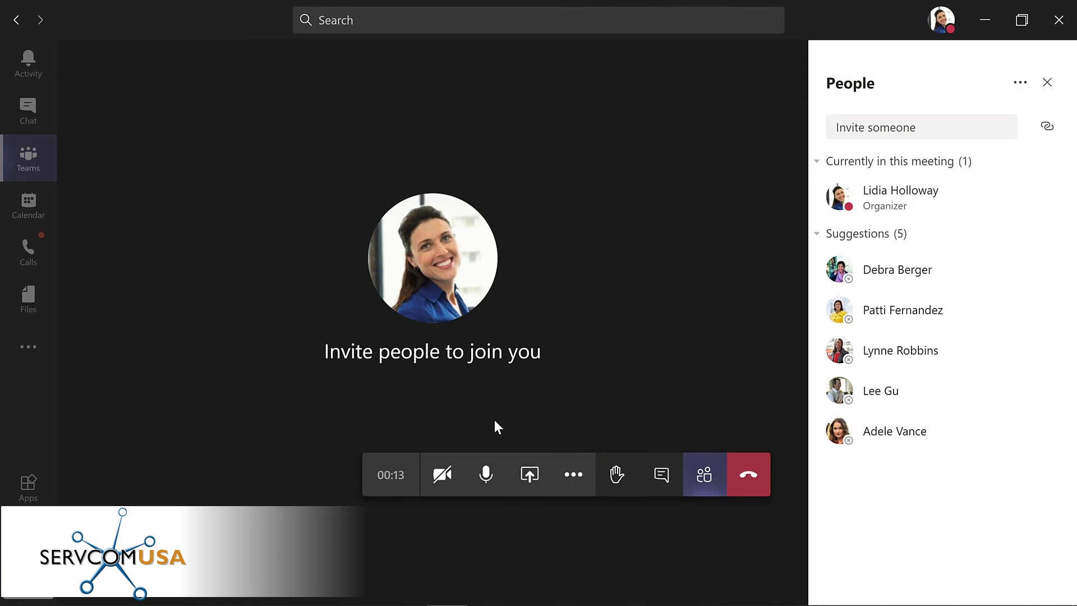
left_click(575, 486)
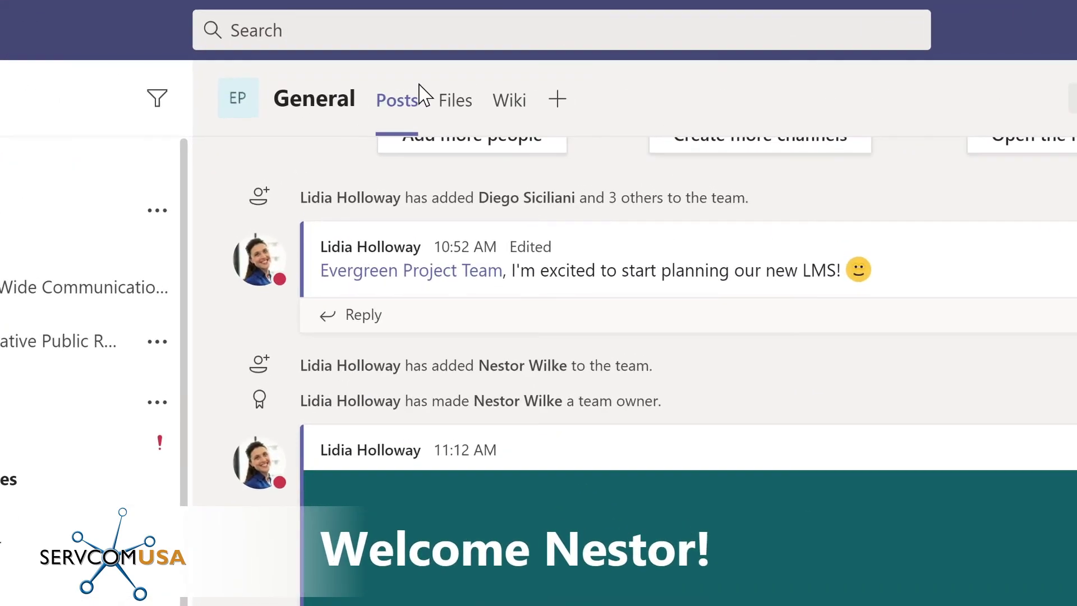
Step: Search all of Teams for "marketing", view the full message results, and return to the General channel's posts
left_click(394, 25)
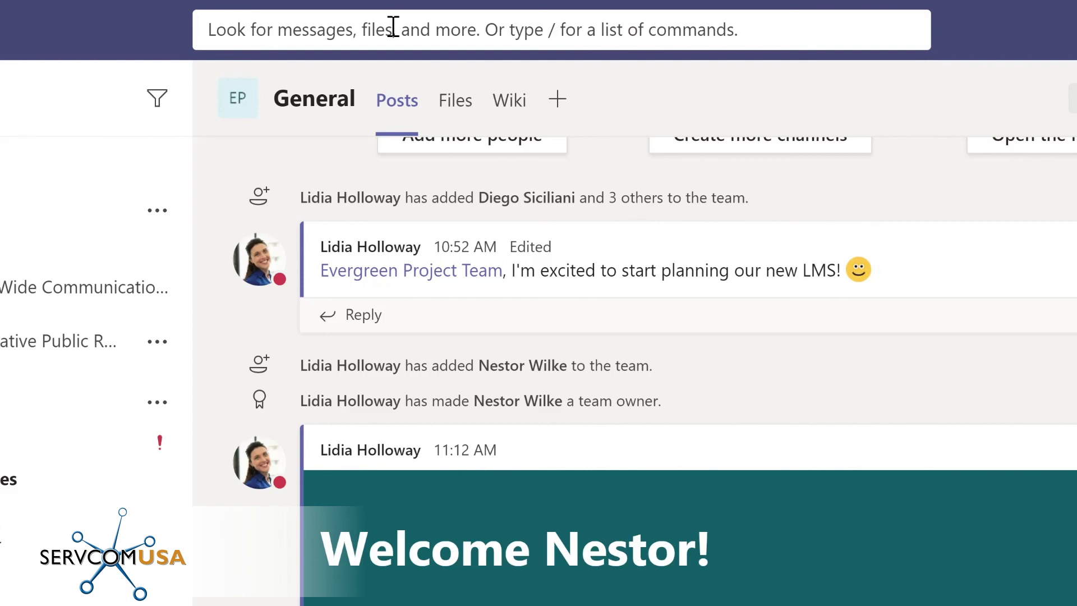
type("marketing")
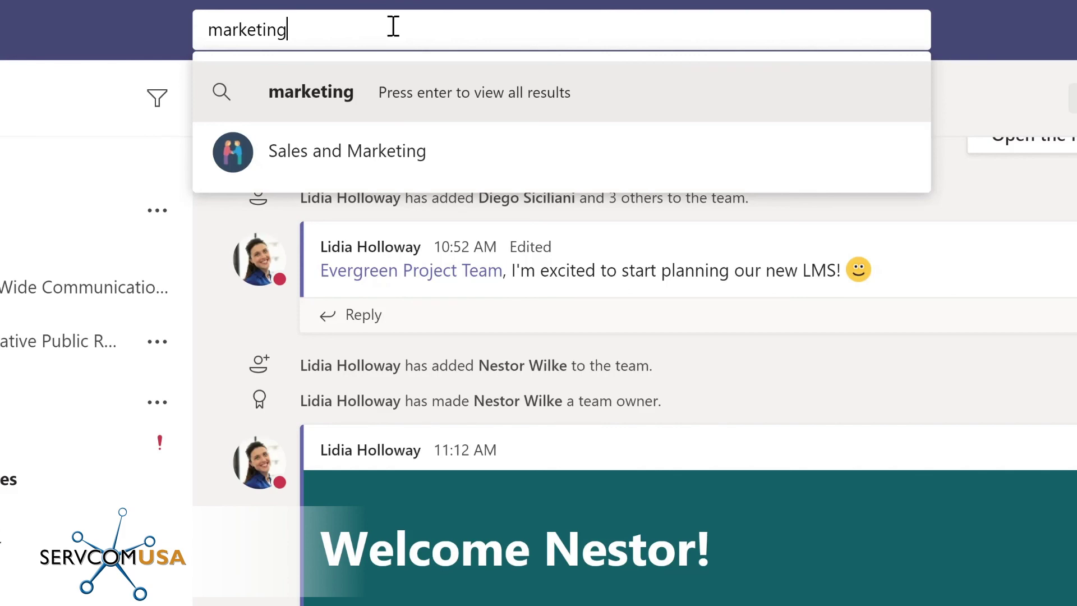
key("Return")
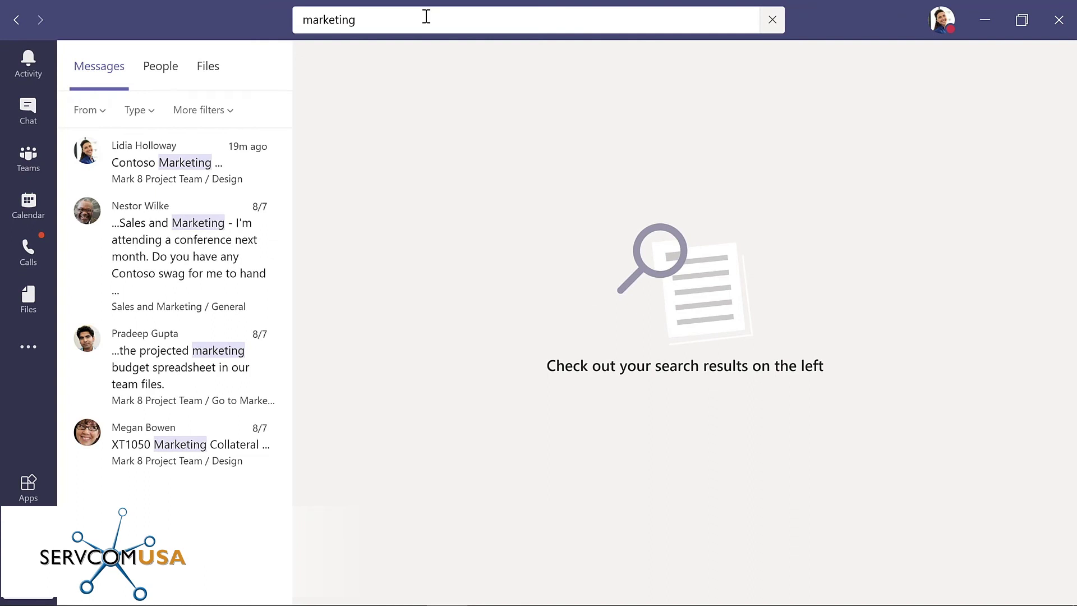
left_click(278, 234)
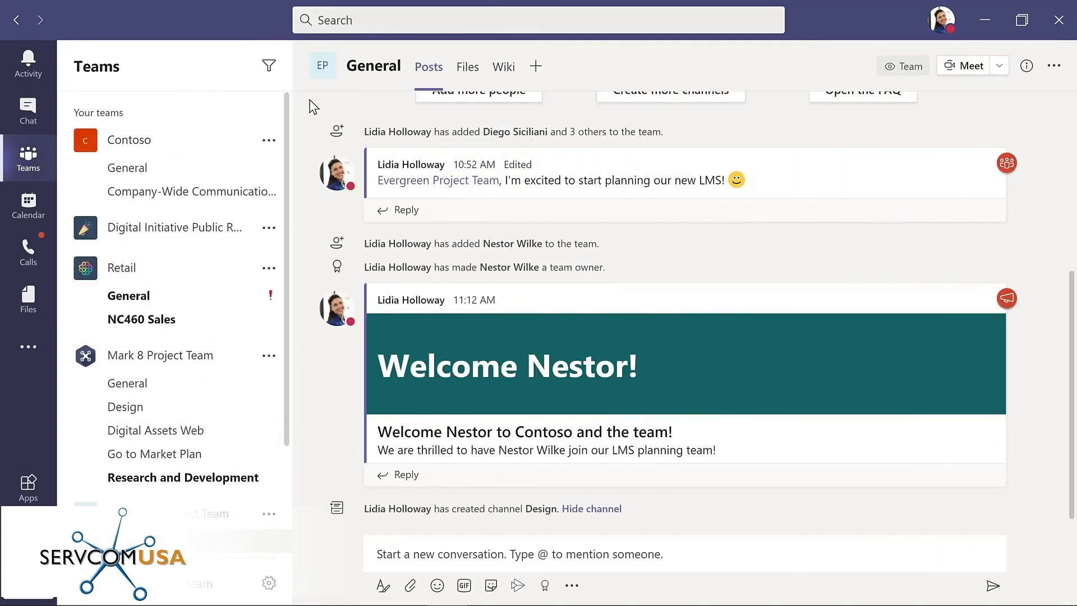
Step: Bring up the list of slash commands and run /keys to view the keyboard shortcuts
left_click(368, 20)
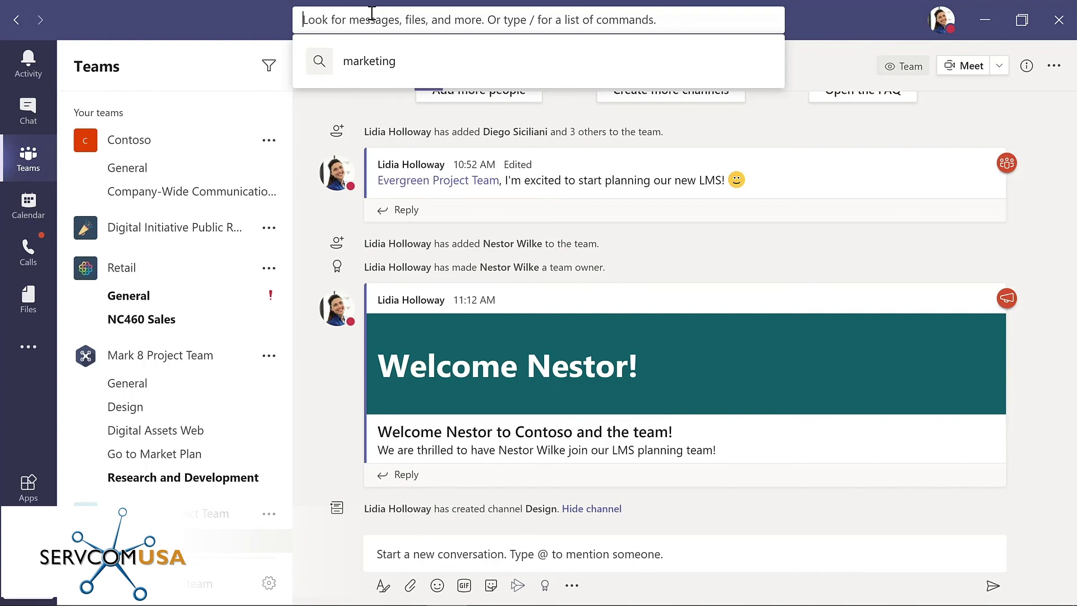
type("/")
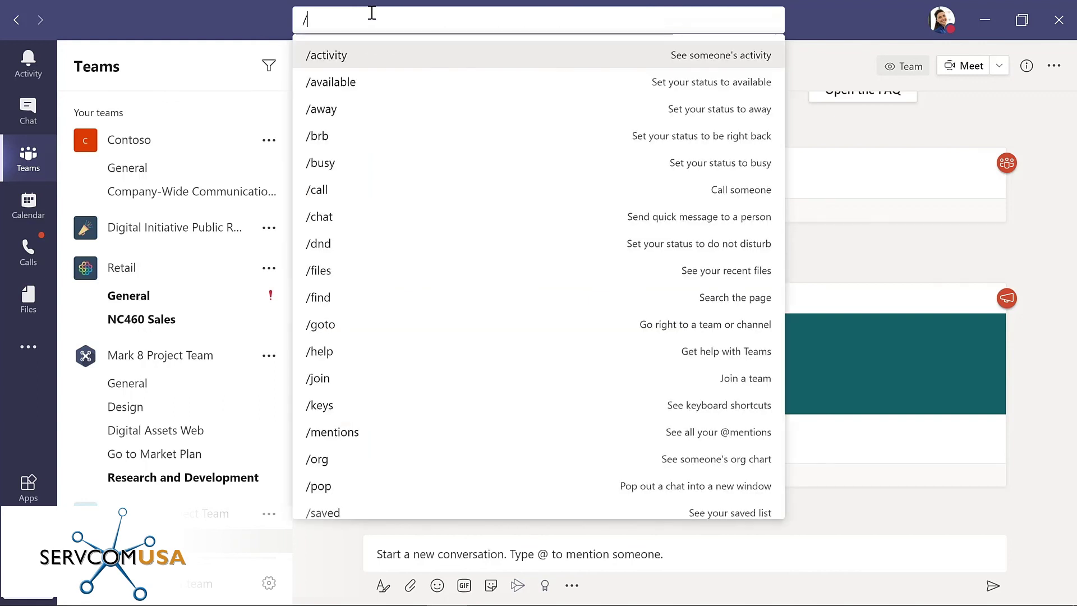
left_click(991, 260)
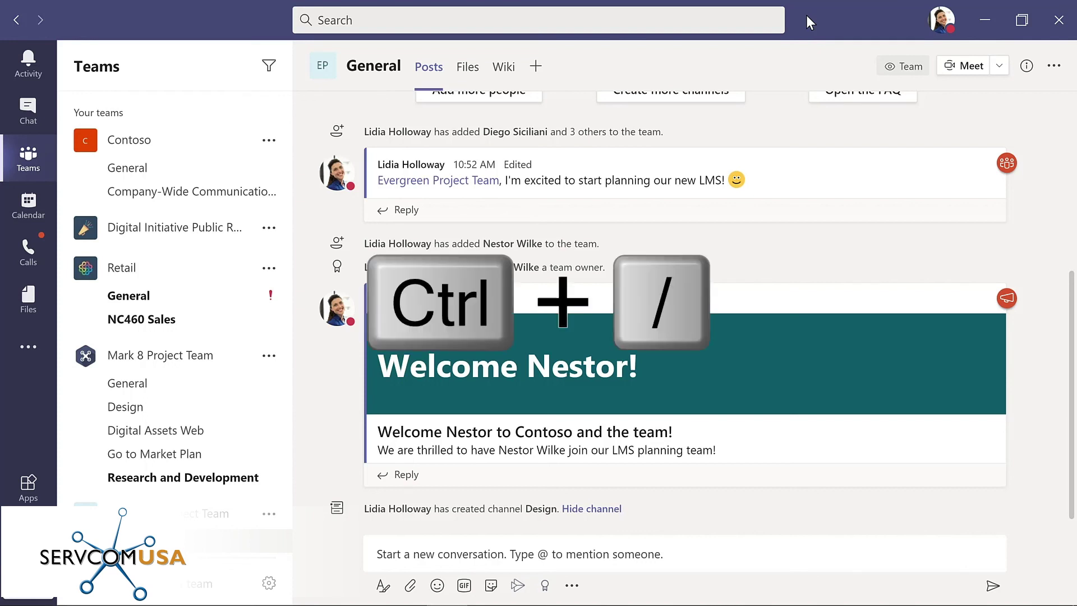
key("ctrl+slash")
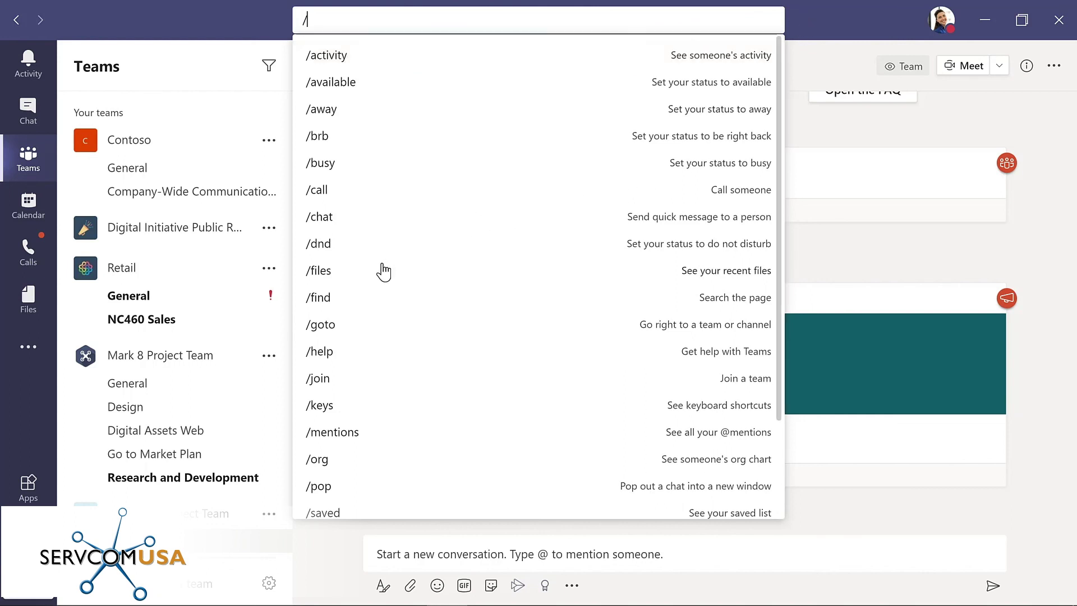
left_click(331, 410)
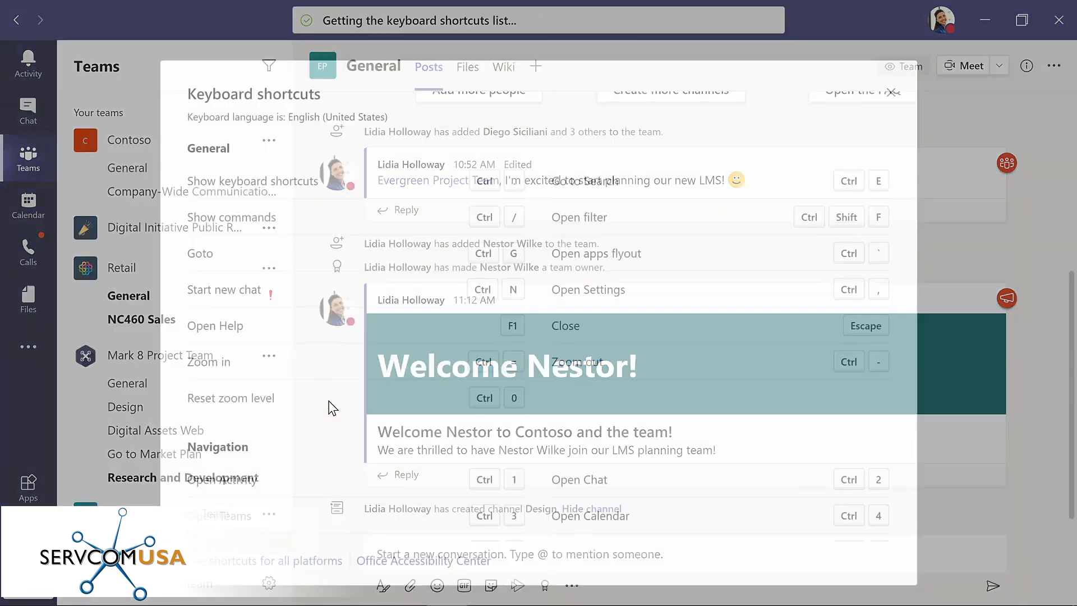